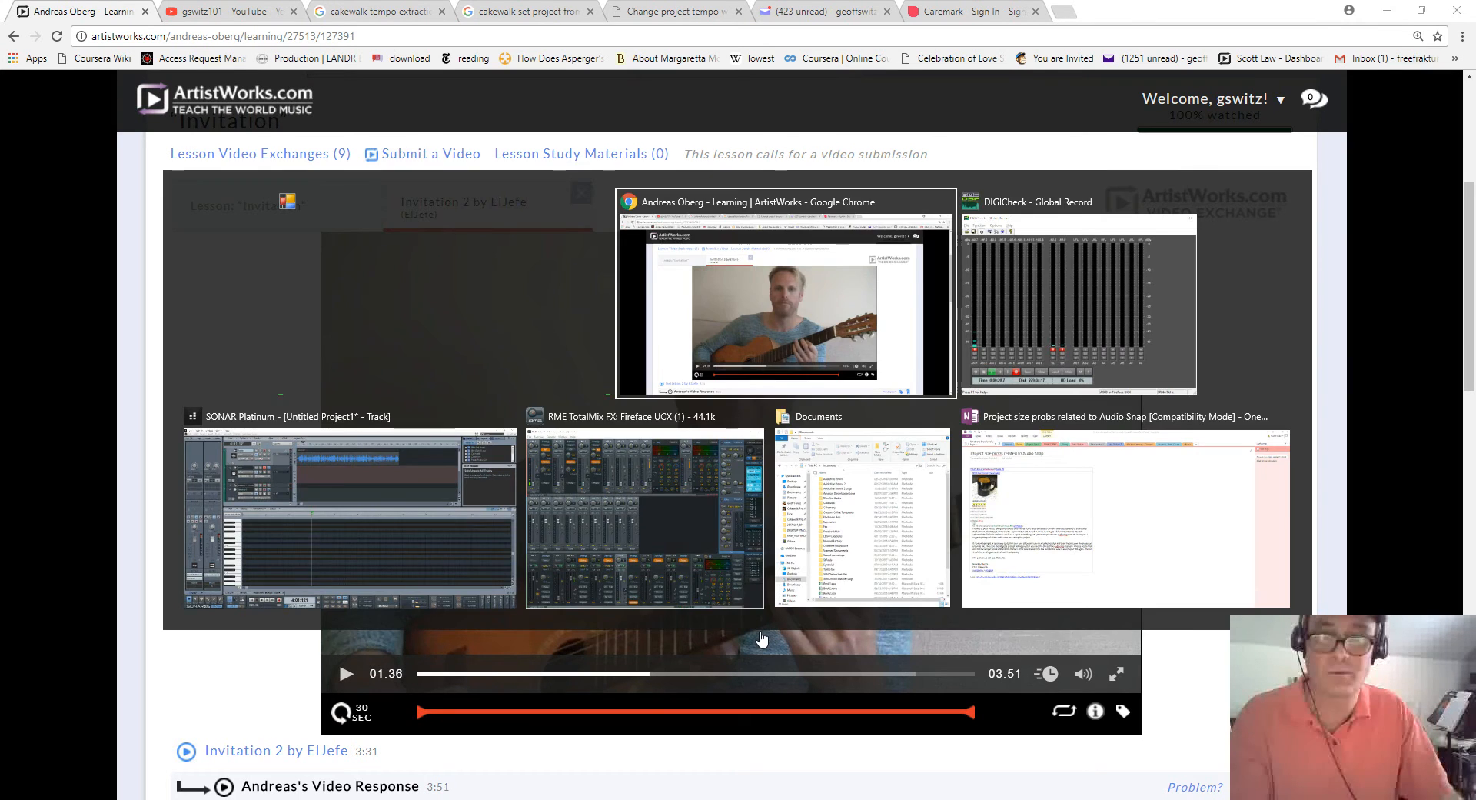
Switch to the untitled project in SONAR Platinum.
key("alt+Tab")
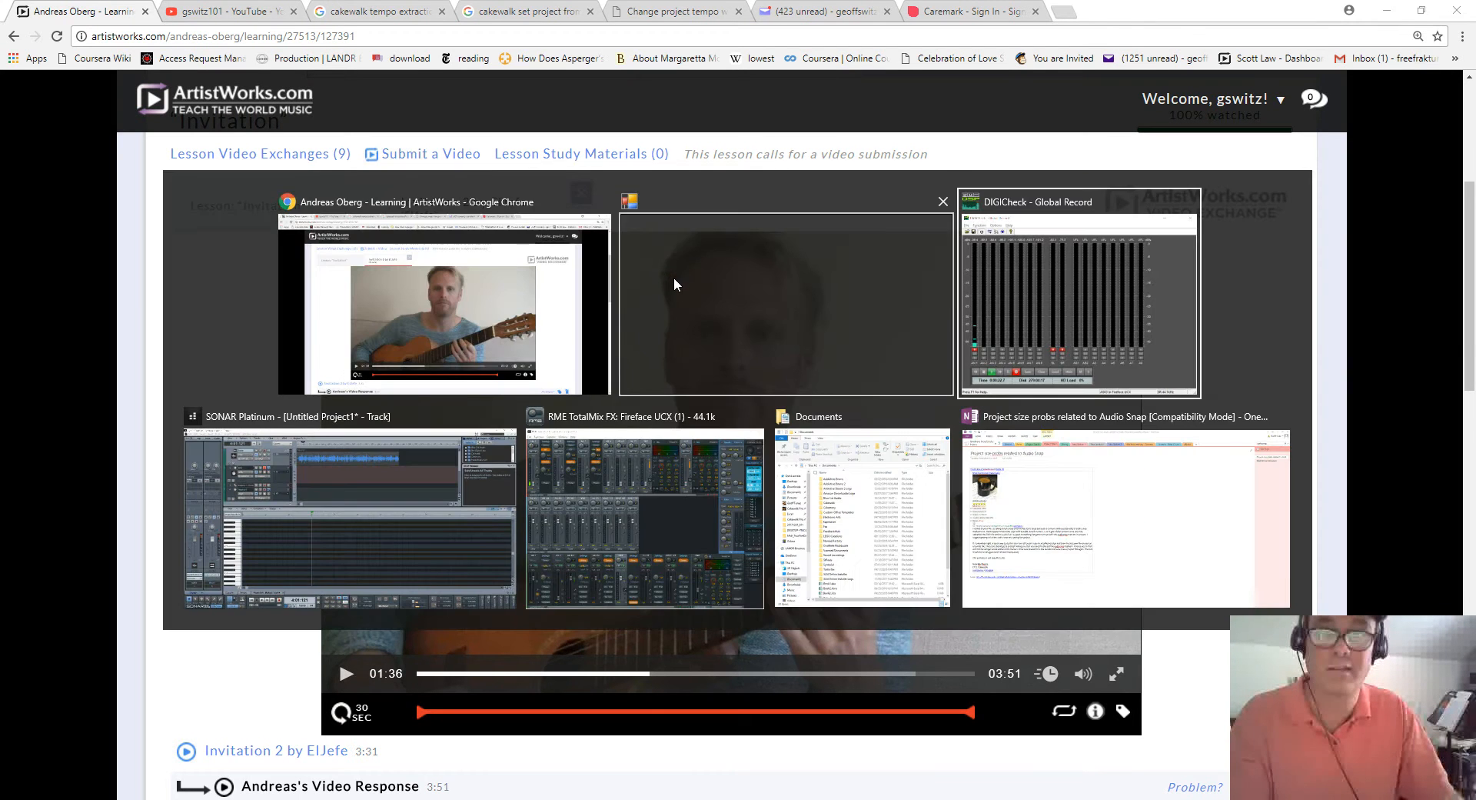
key("alt+Tab")
key("alt+Tab")
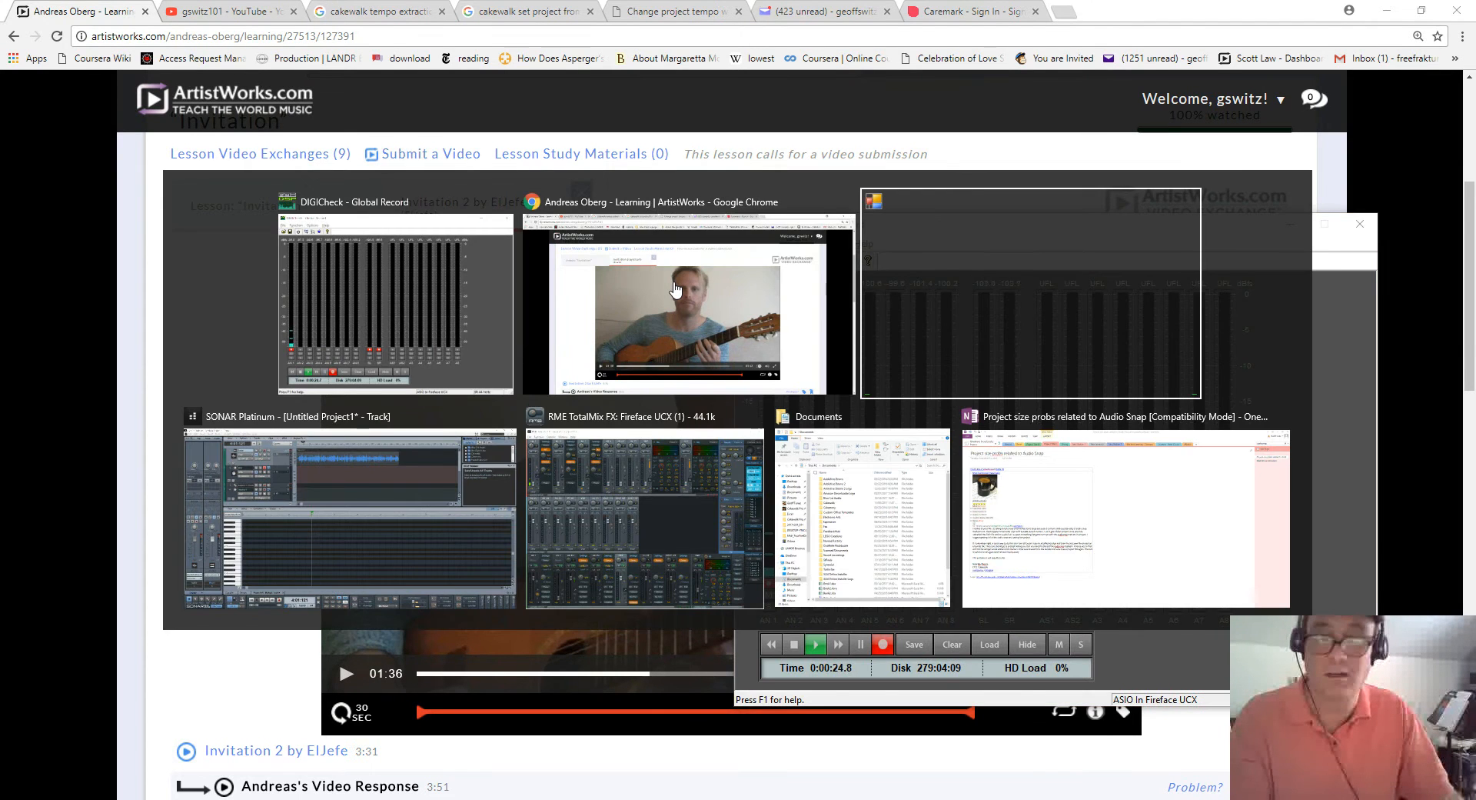
key("alt+Tab")
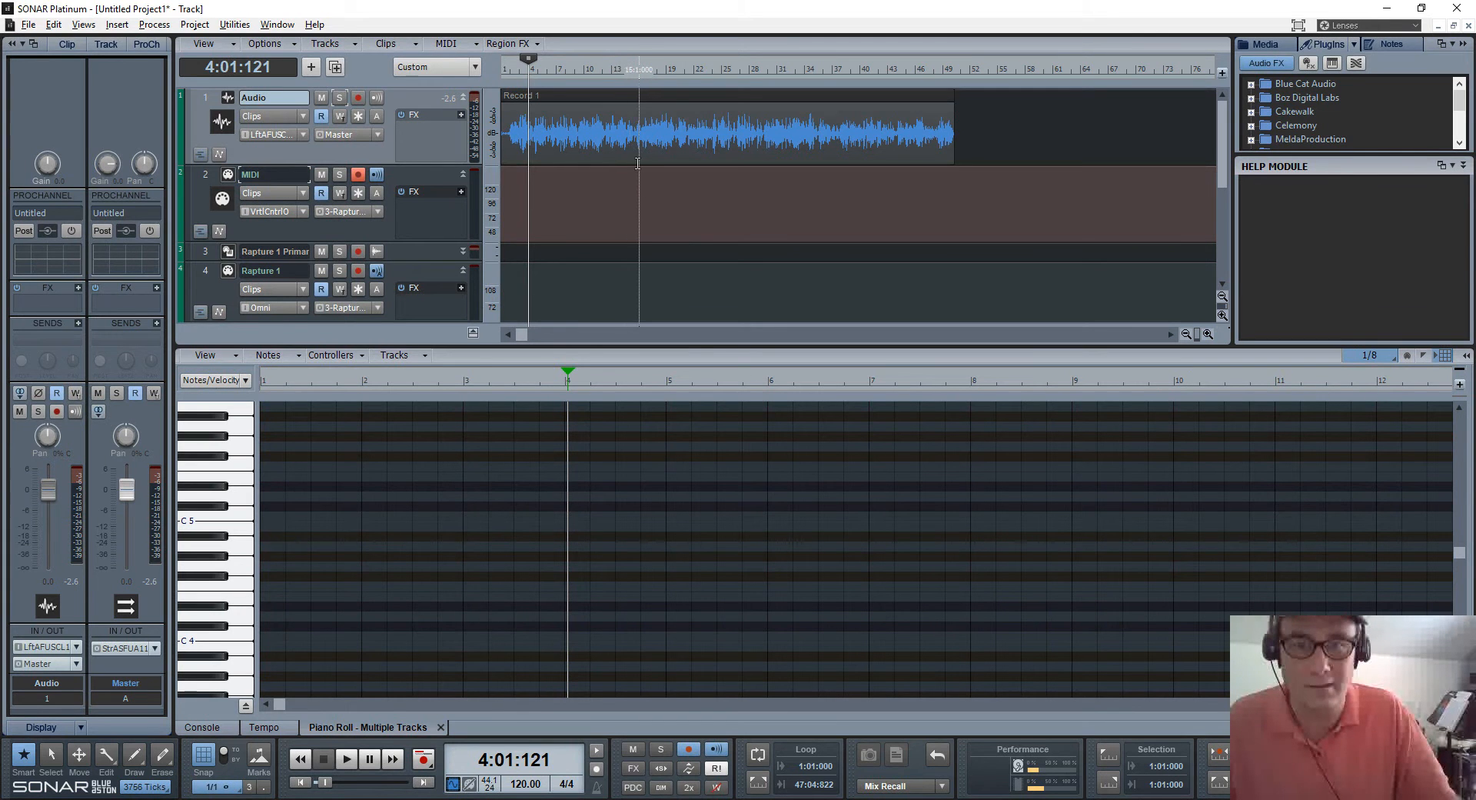
Select the Record 1 audio clip, rewind the project and briefly audition its opening.
left_click(636, 110)
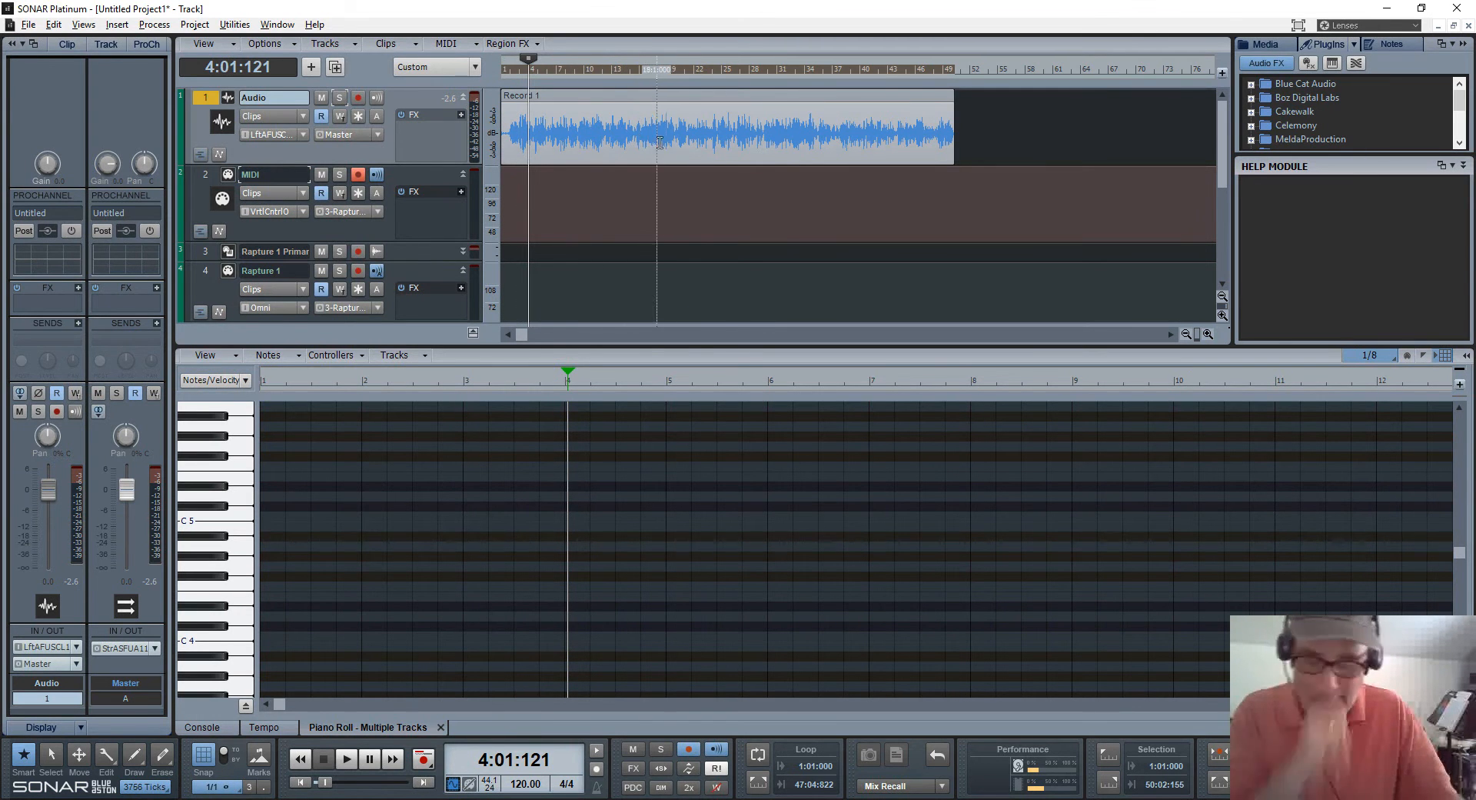
key("w")
key("space")
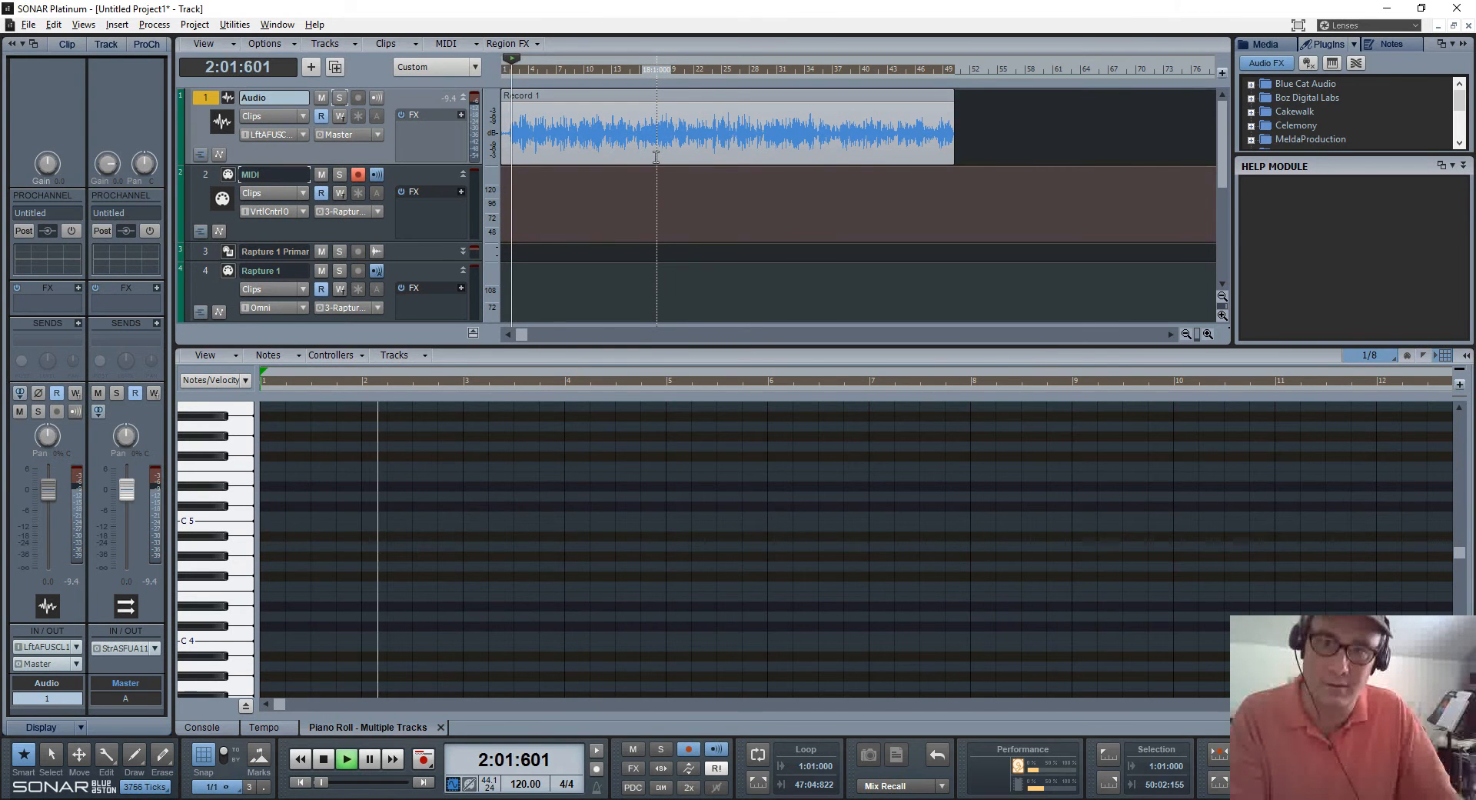
key("space")
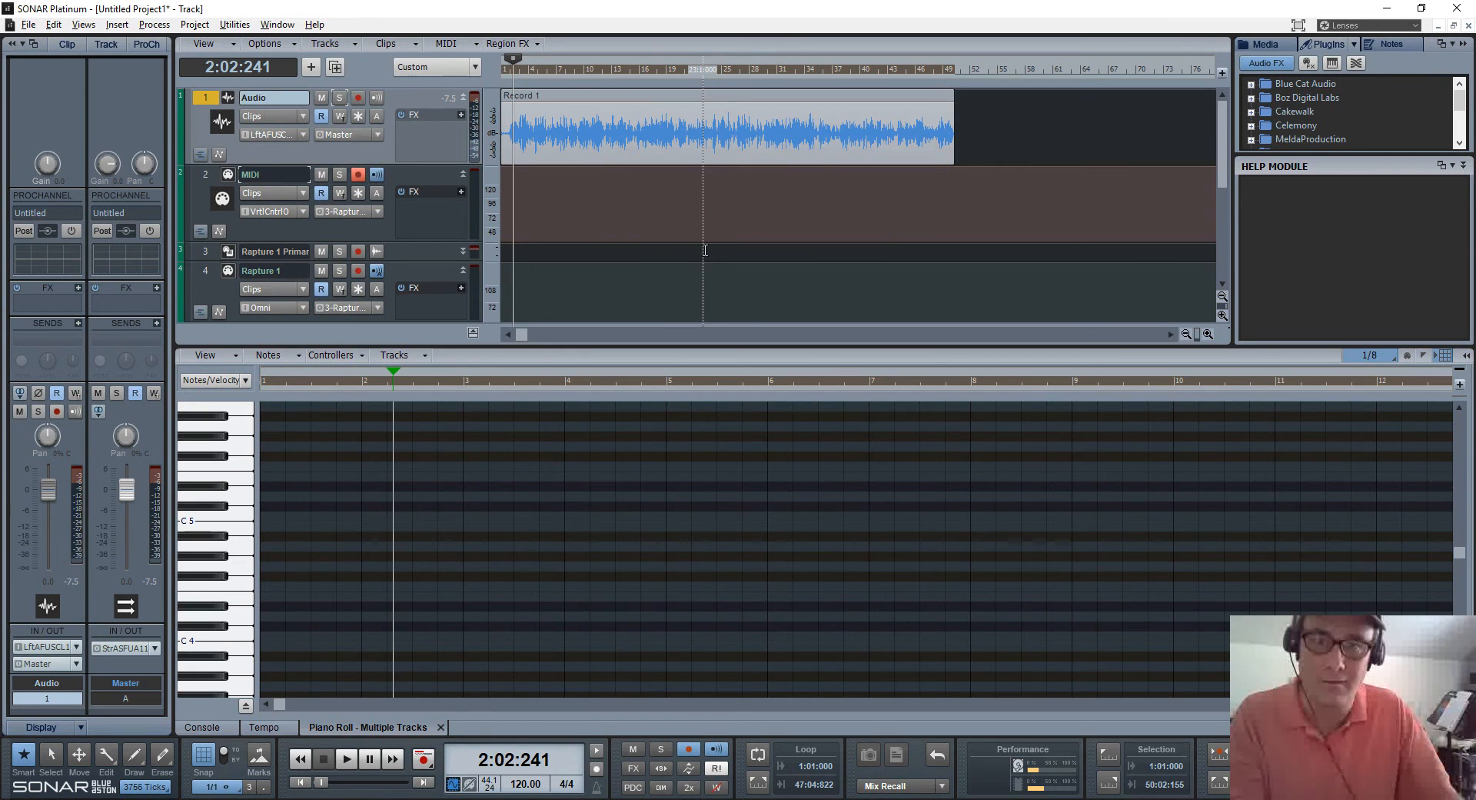
Create a Melodyne region effect on the Record 1 audio clip.
right_click(698, 102)
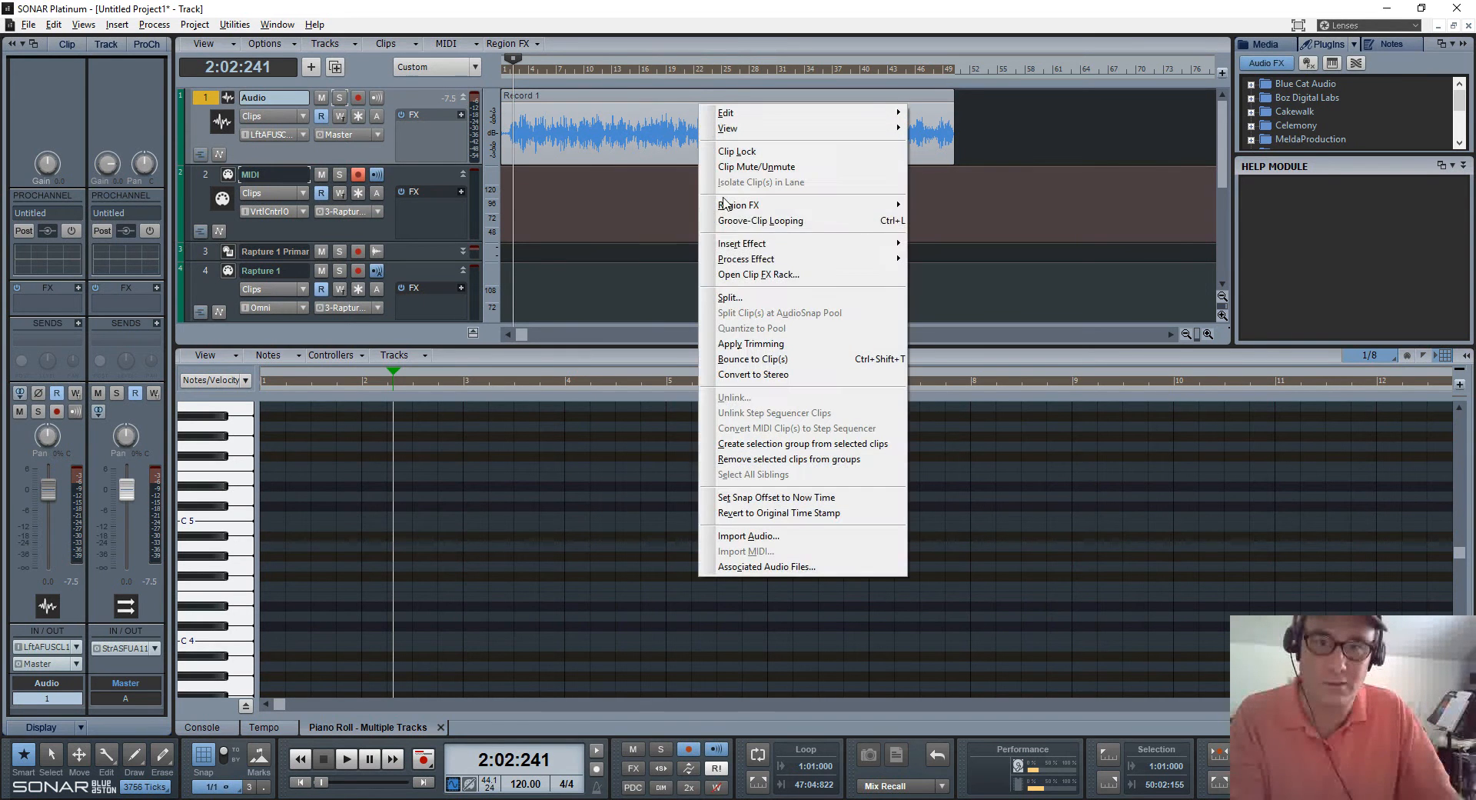
mouse_move(752, 204)
mouse_move(669, 227)
left_click(539, 228)
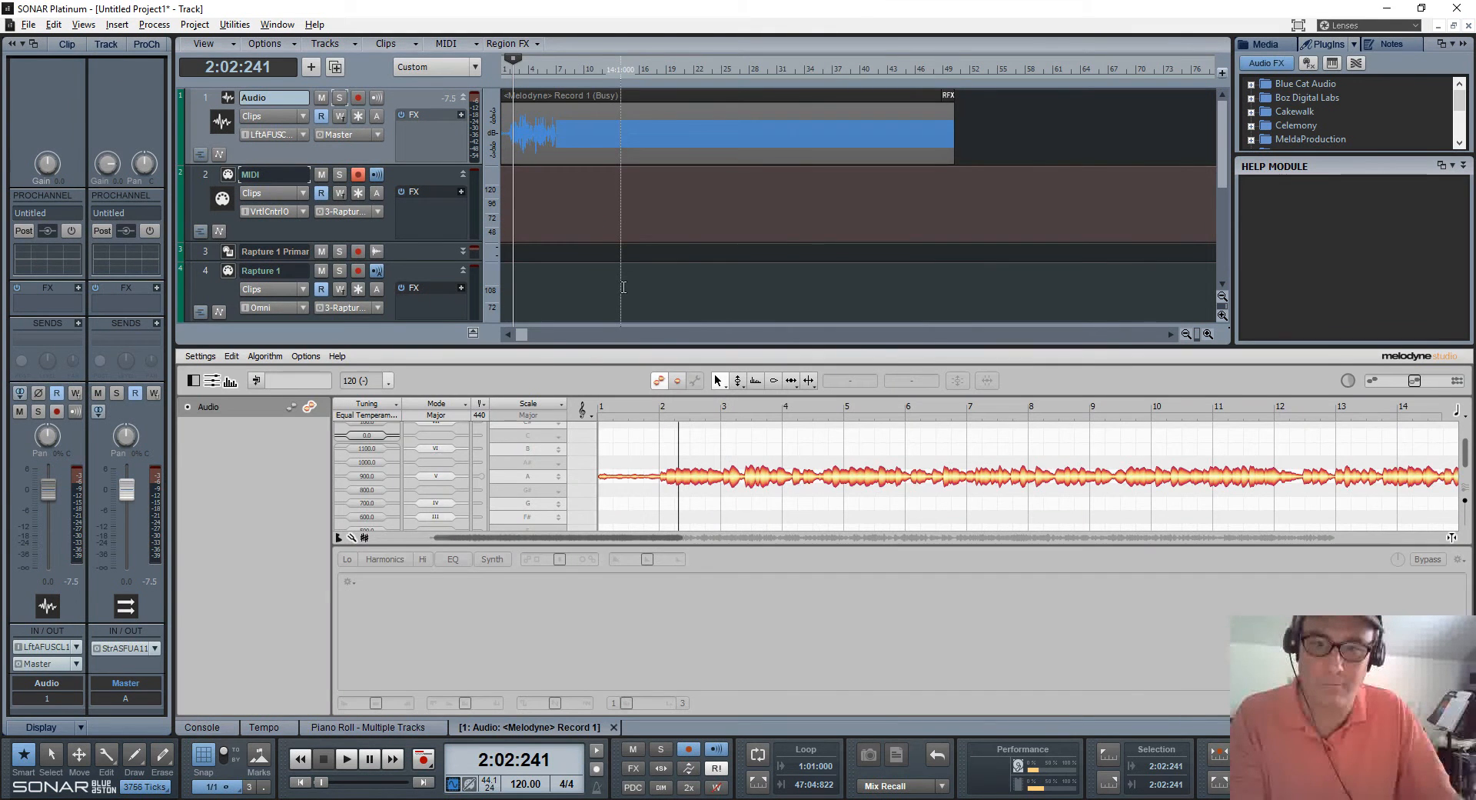
Show the Tempo view and apply the Melodyne clip's detected tempo to the project by placing the clip on the timeline.
left_click(625, 102)
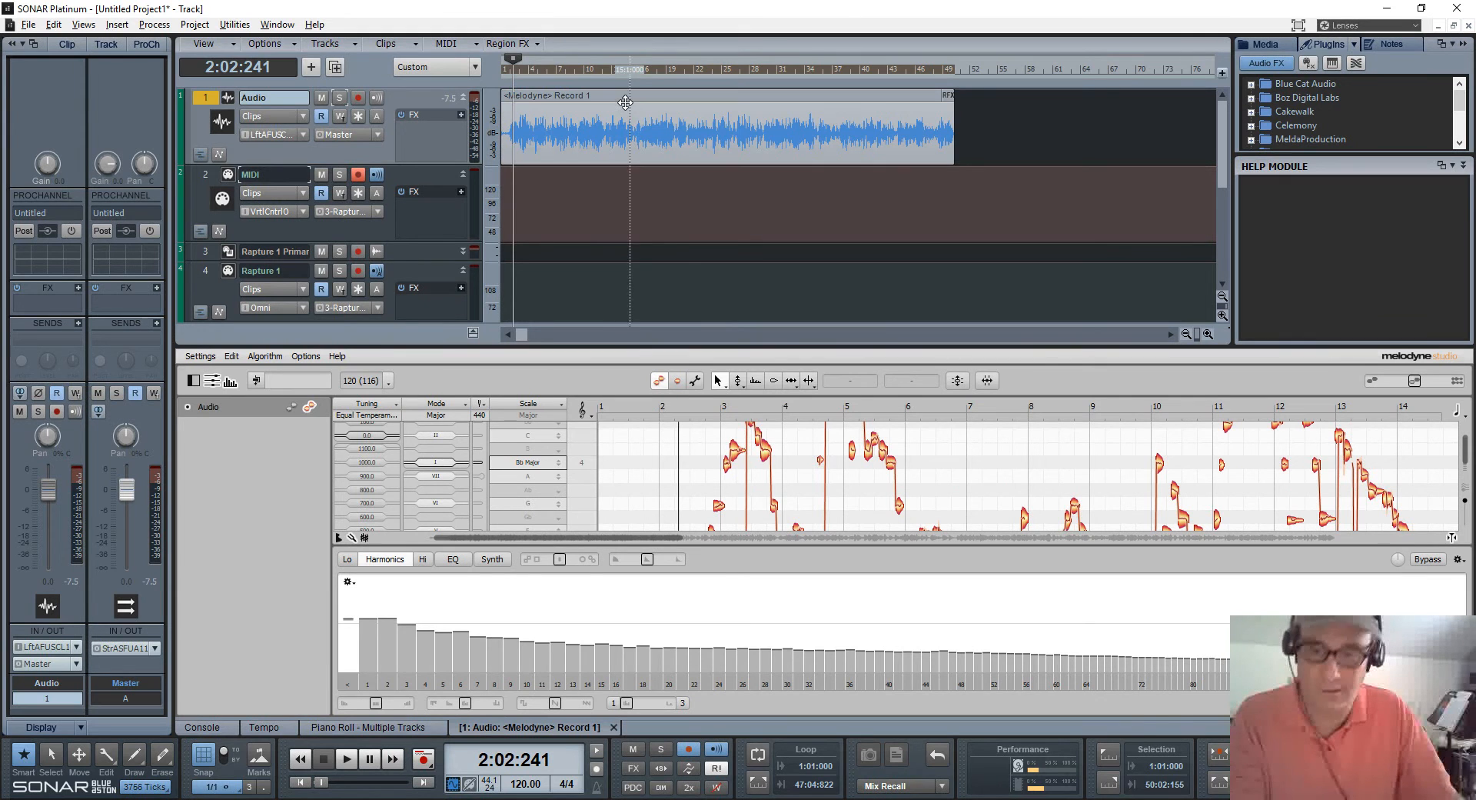
left_click(278, 726)
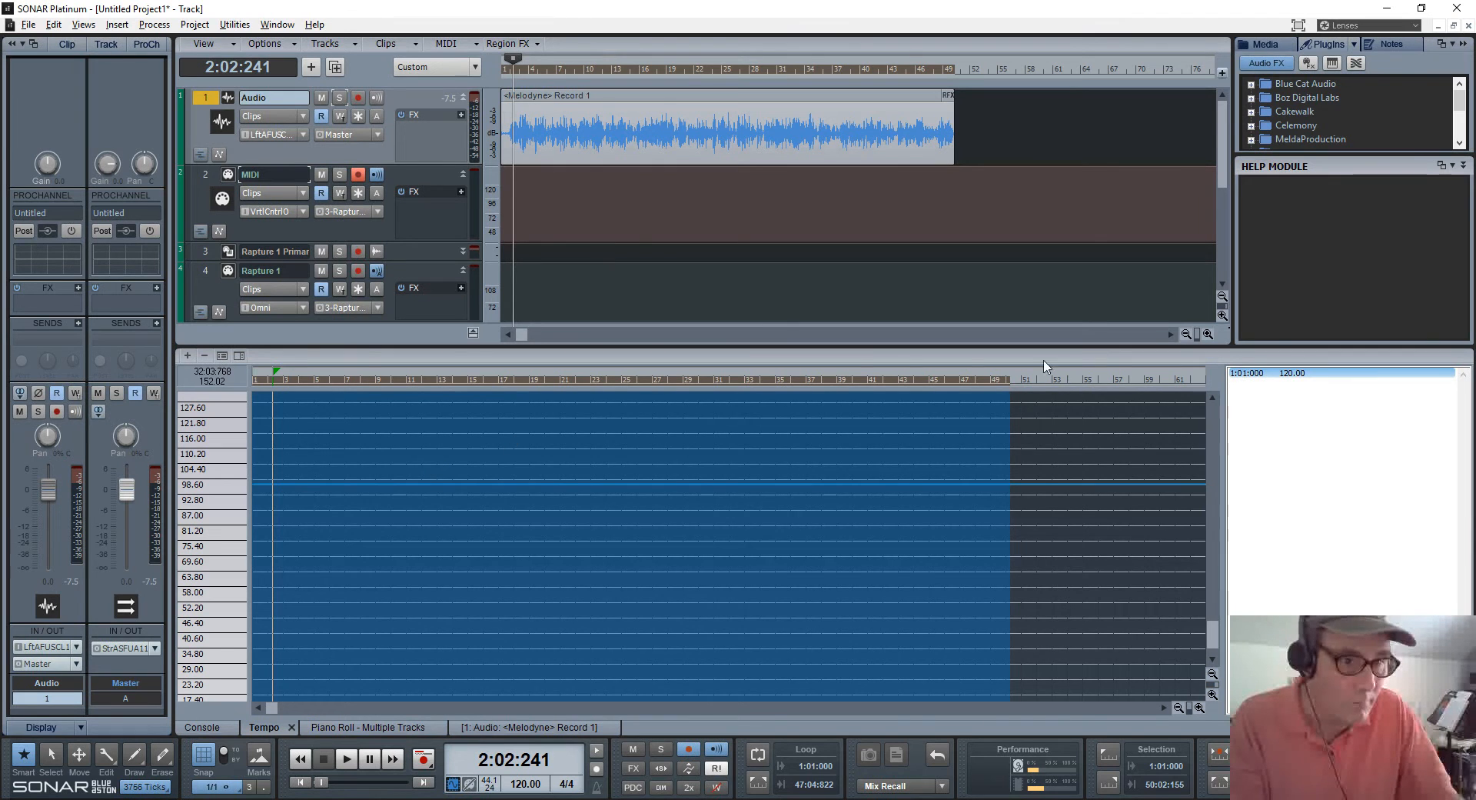
left_click_drag(696, 97, 693, 69)
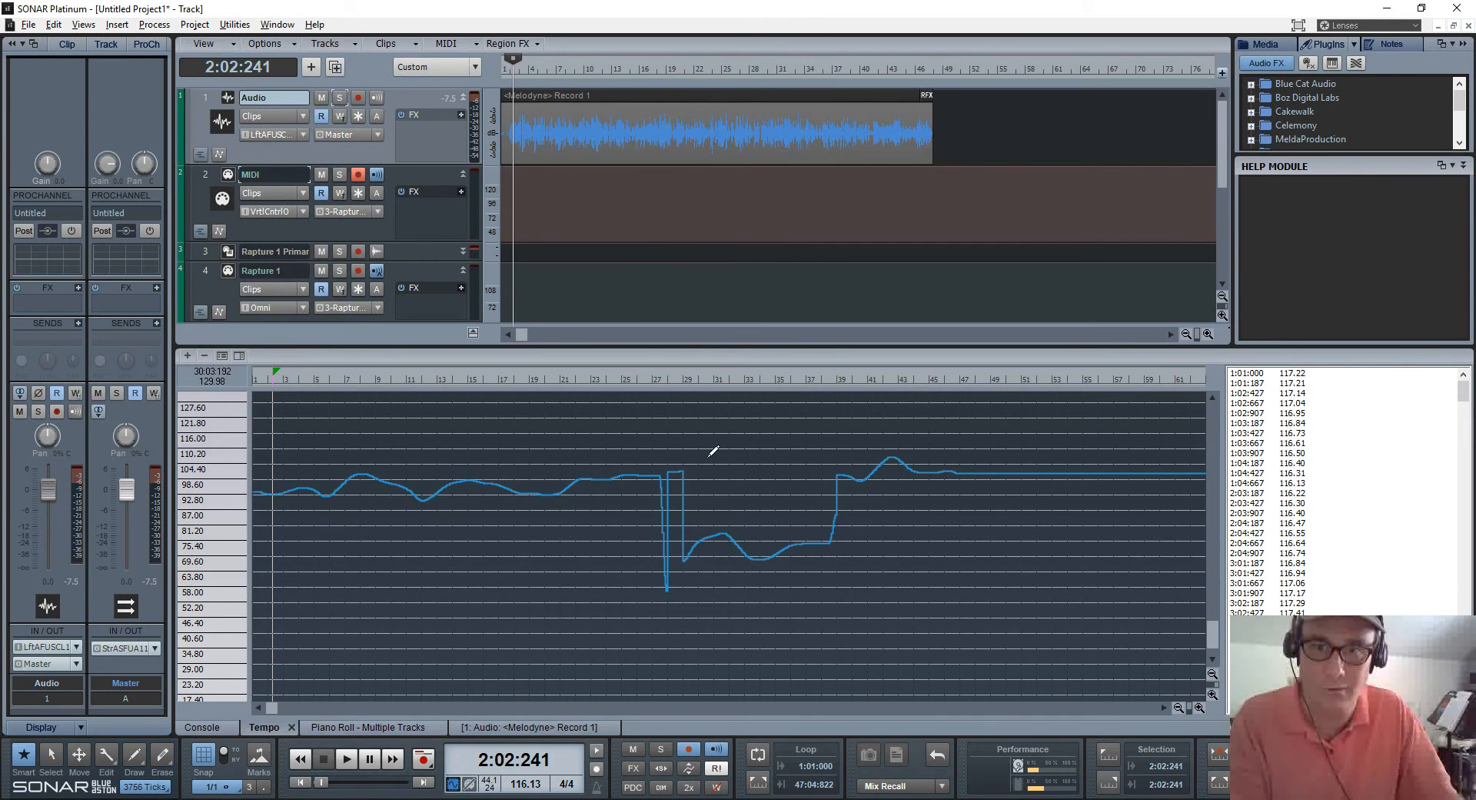
Convert the Melodyne audio clip to MIDI on the Rapture 1 track and return to the project start.
left_click(659, 96)
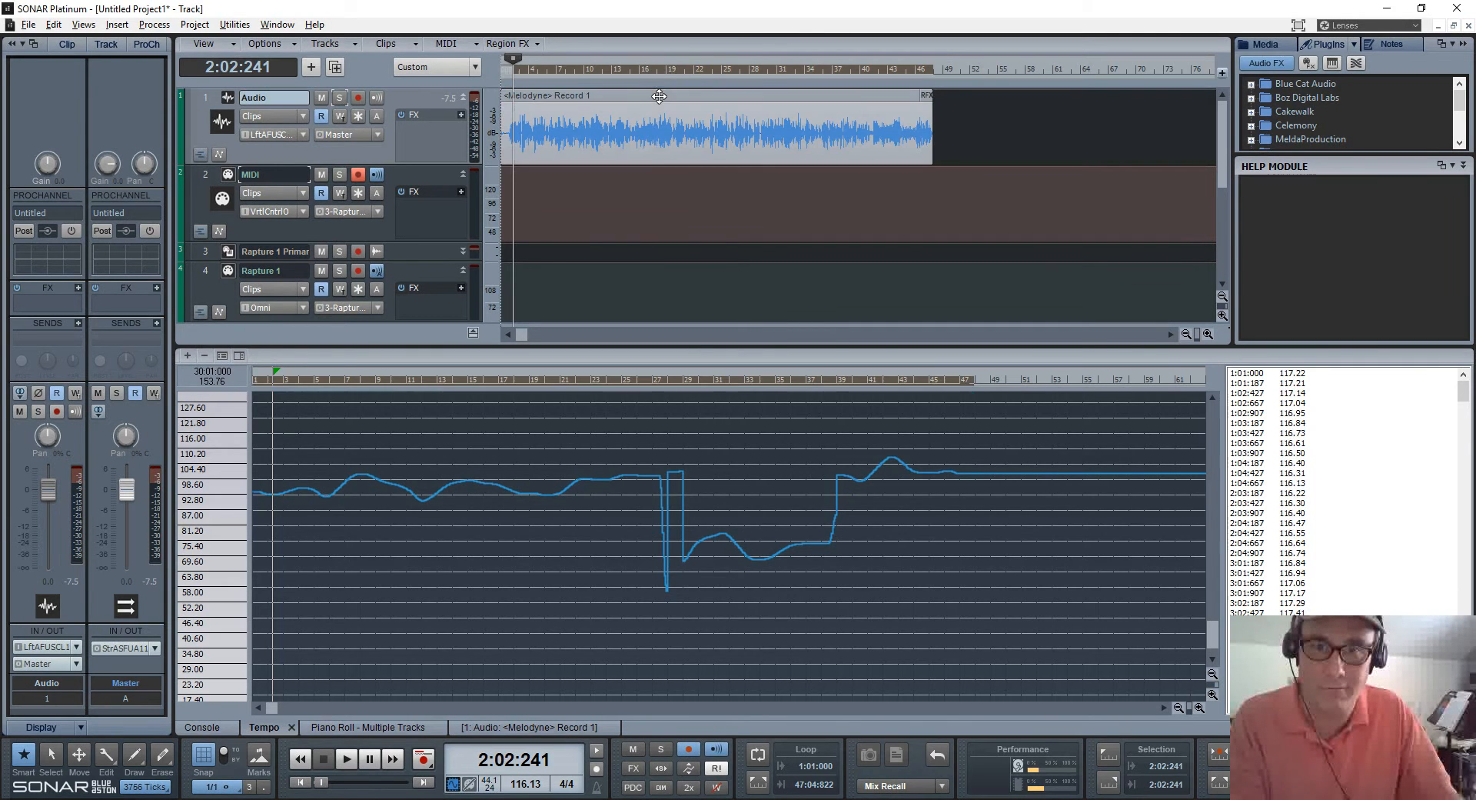
left_click_drag(658, 95, 688, 284)
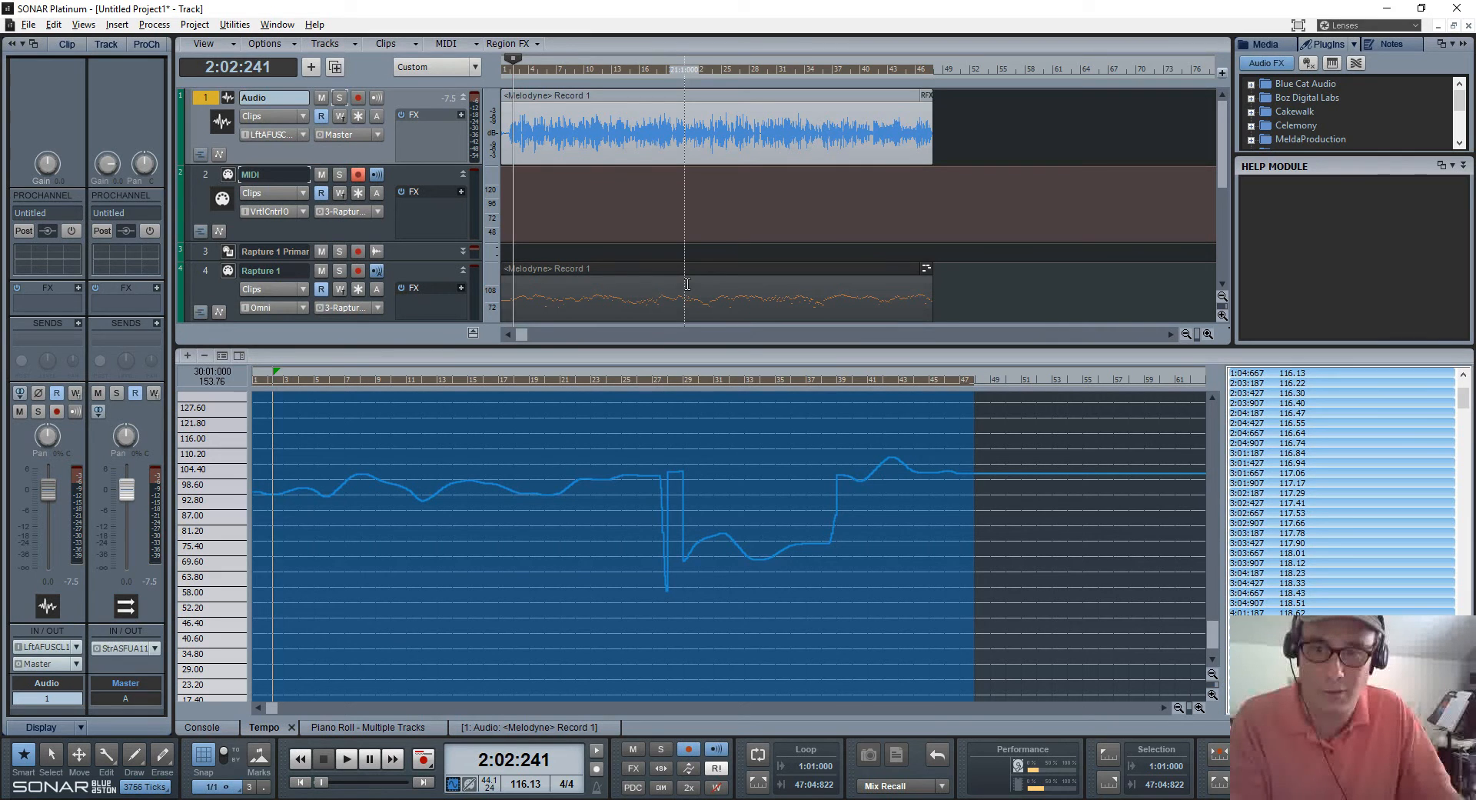
key("space")
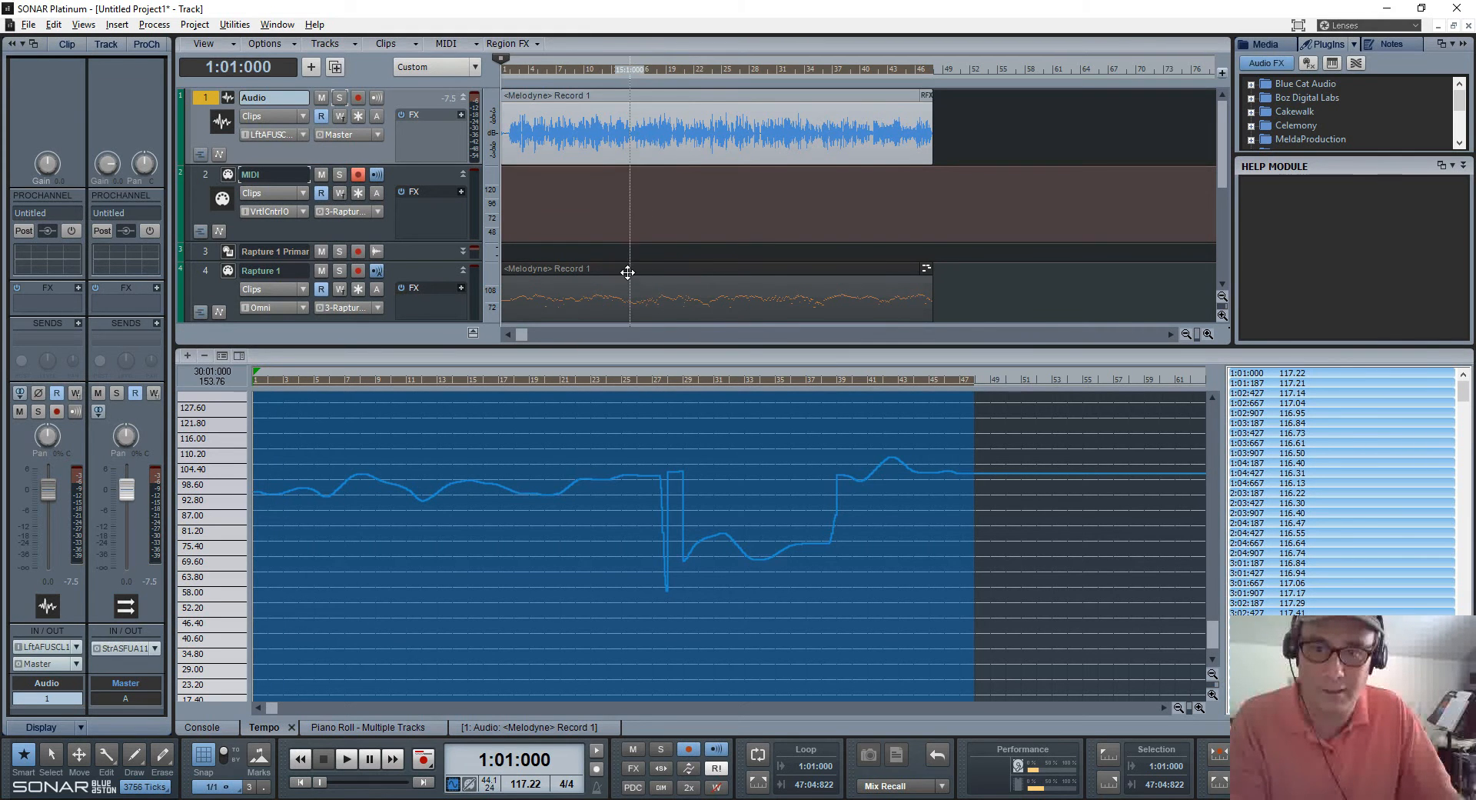
Open the Rapture 1 clip in the Piano Roll at its beginning and erase the stray low note near the end of measure 7.
double_click(642, 308)
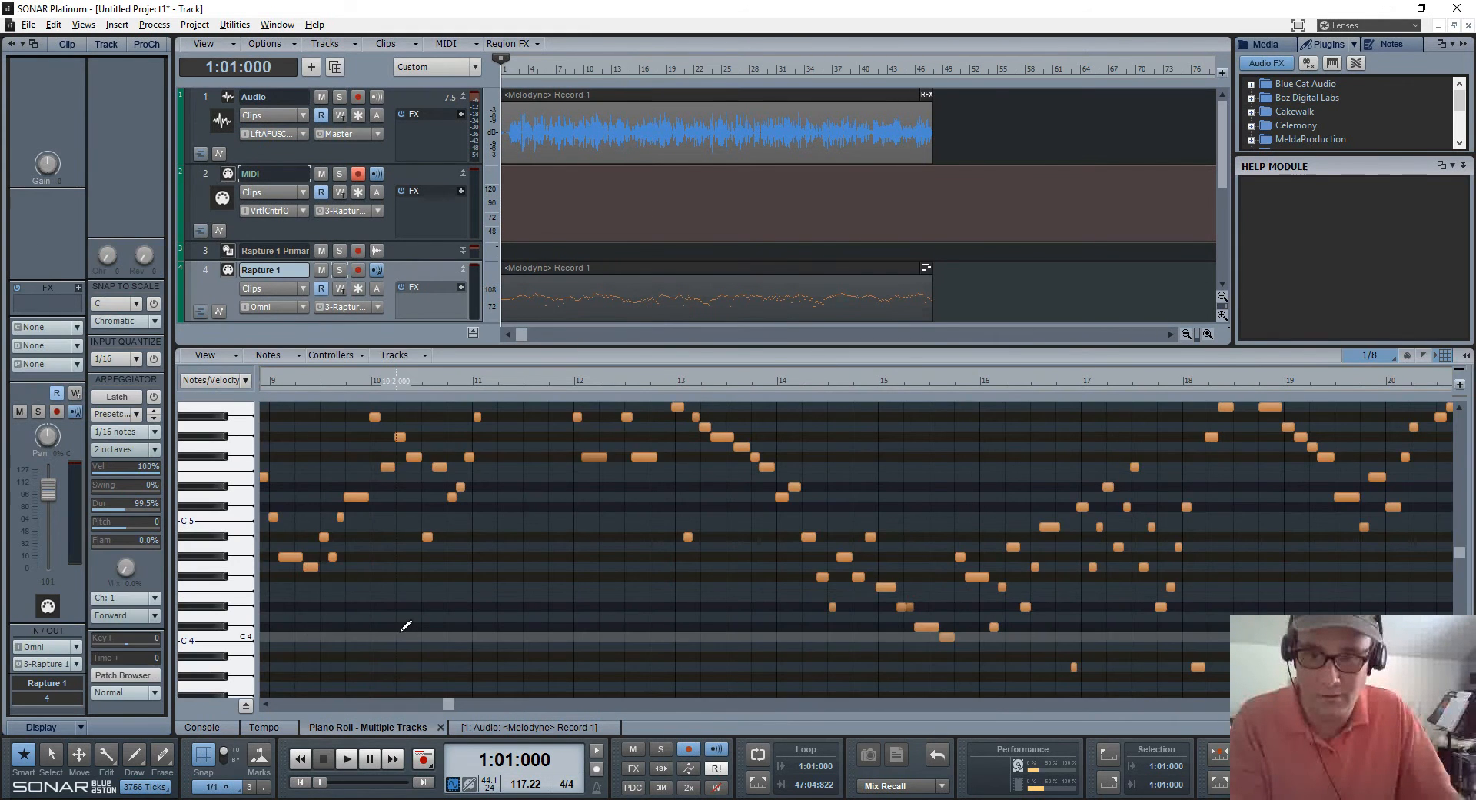
key("w")
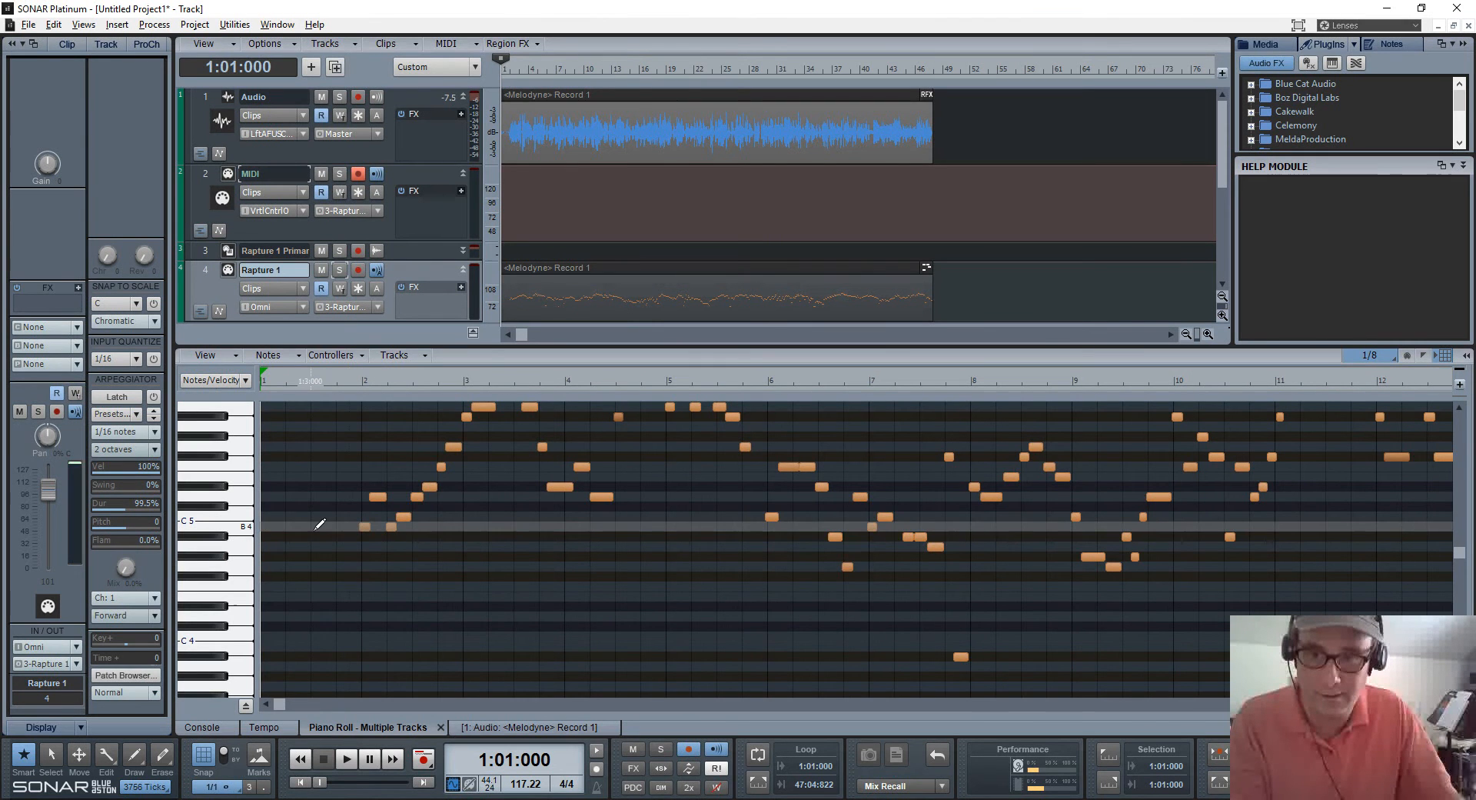
right_click(960, 656)
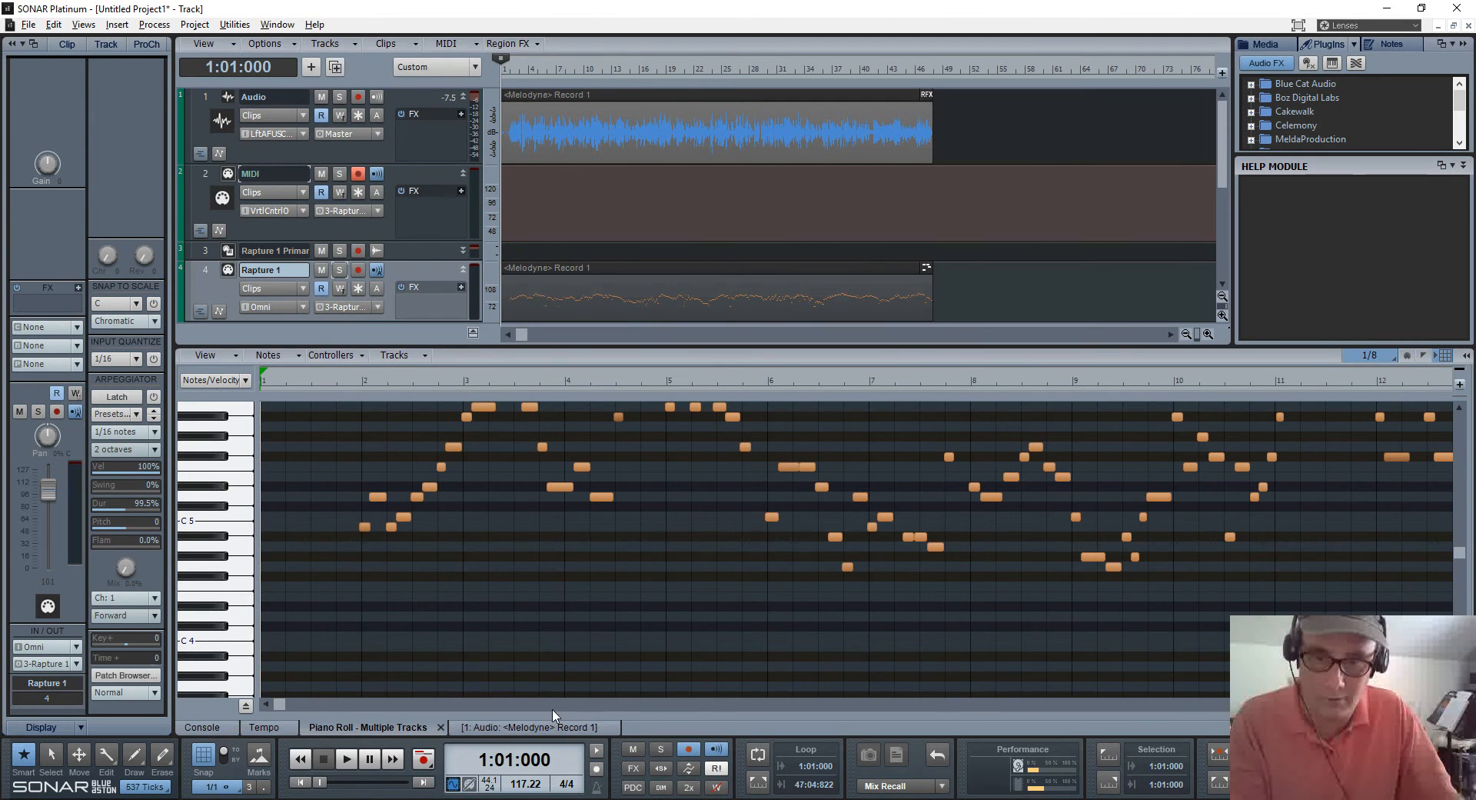
Check the clip for stray low notes through to its end, then delete the ones around measures 5 and 7.
left_click_drag(279, 711, 385, 711)
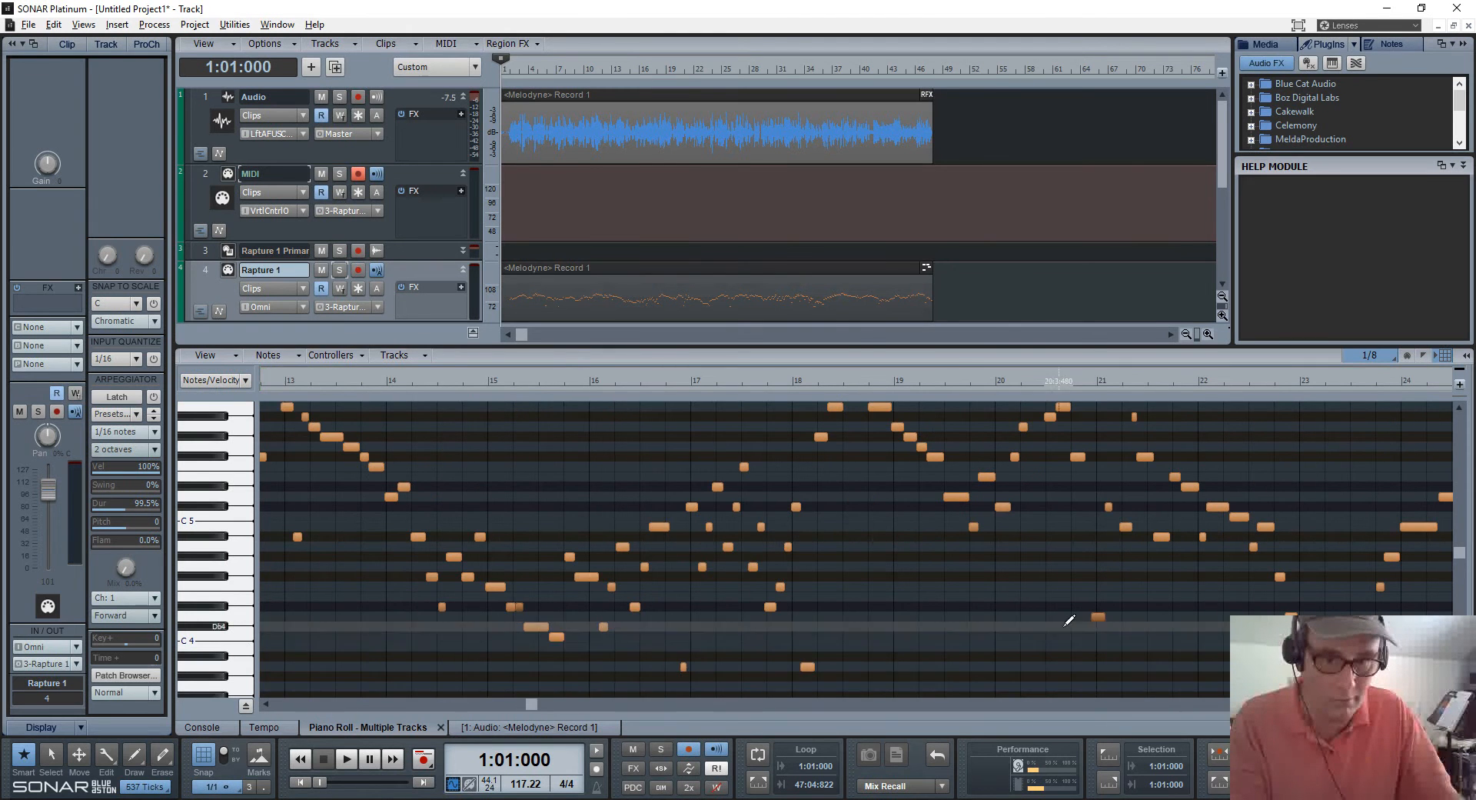
scroll(1100, 616, "down", 1)
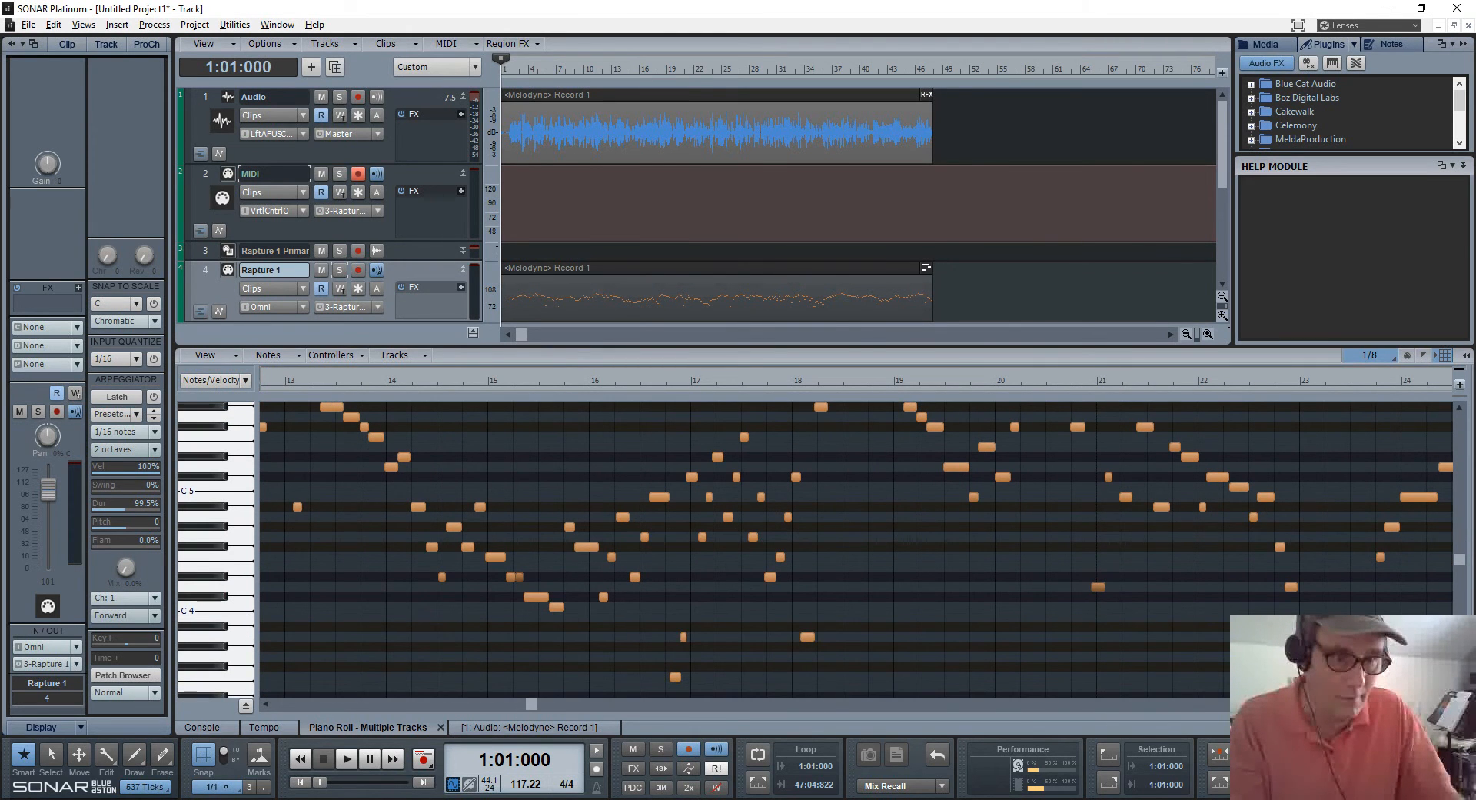
left_click(1307, 705)
left_click(1307, 704)
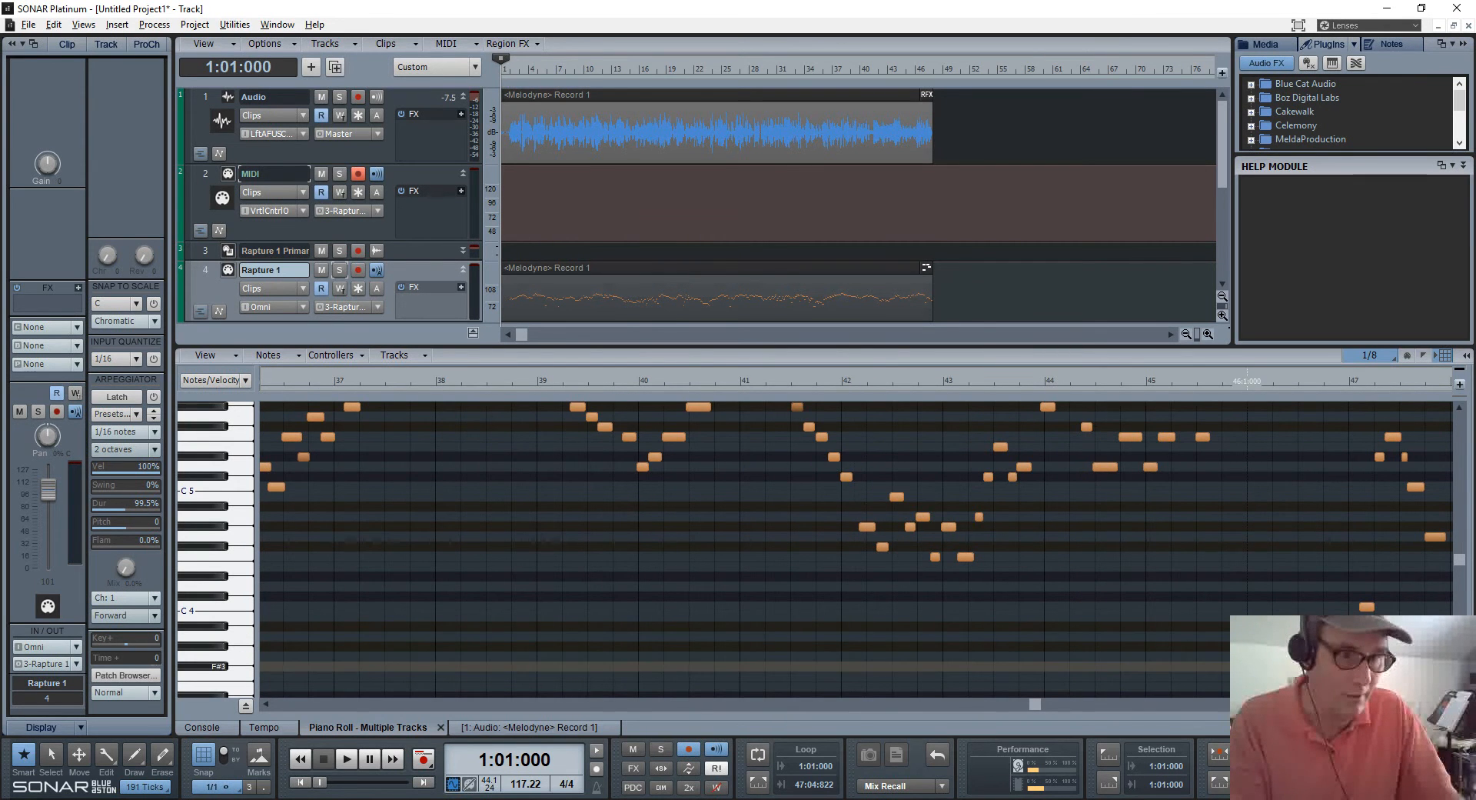
key("w")
scroll(768, 607, "down", 4)
left_click(759, 618)
key("Delete")
left_click(898, 648)
key("Delete")
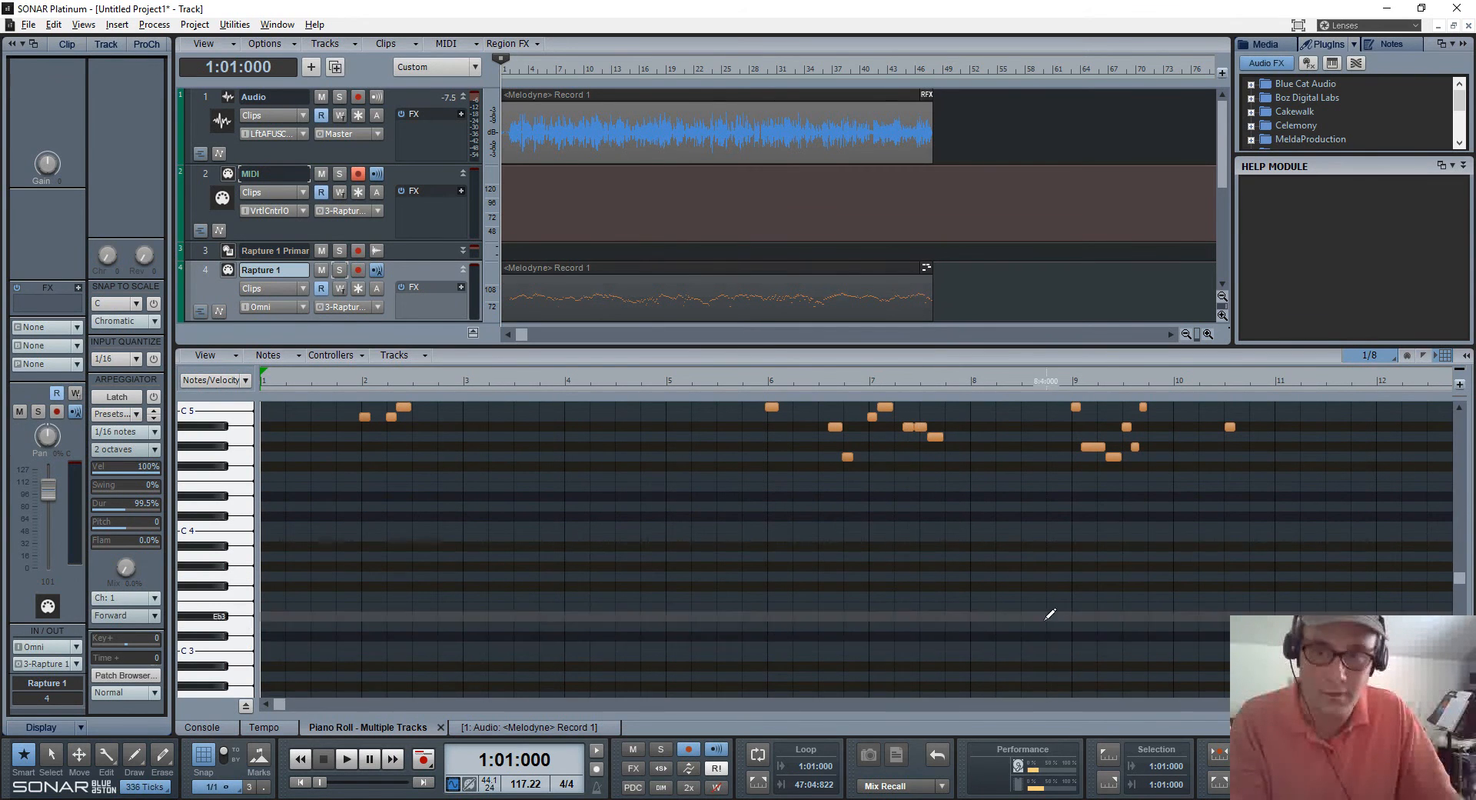
Play the project from the start to compare the extracted MIDI notes with the audio, then stop playback.
scroll(640, 484, "up", 5)
scroll(639, 484, "up", 5)
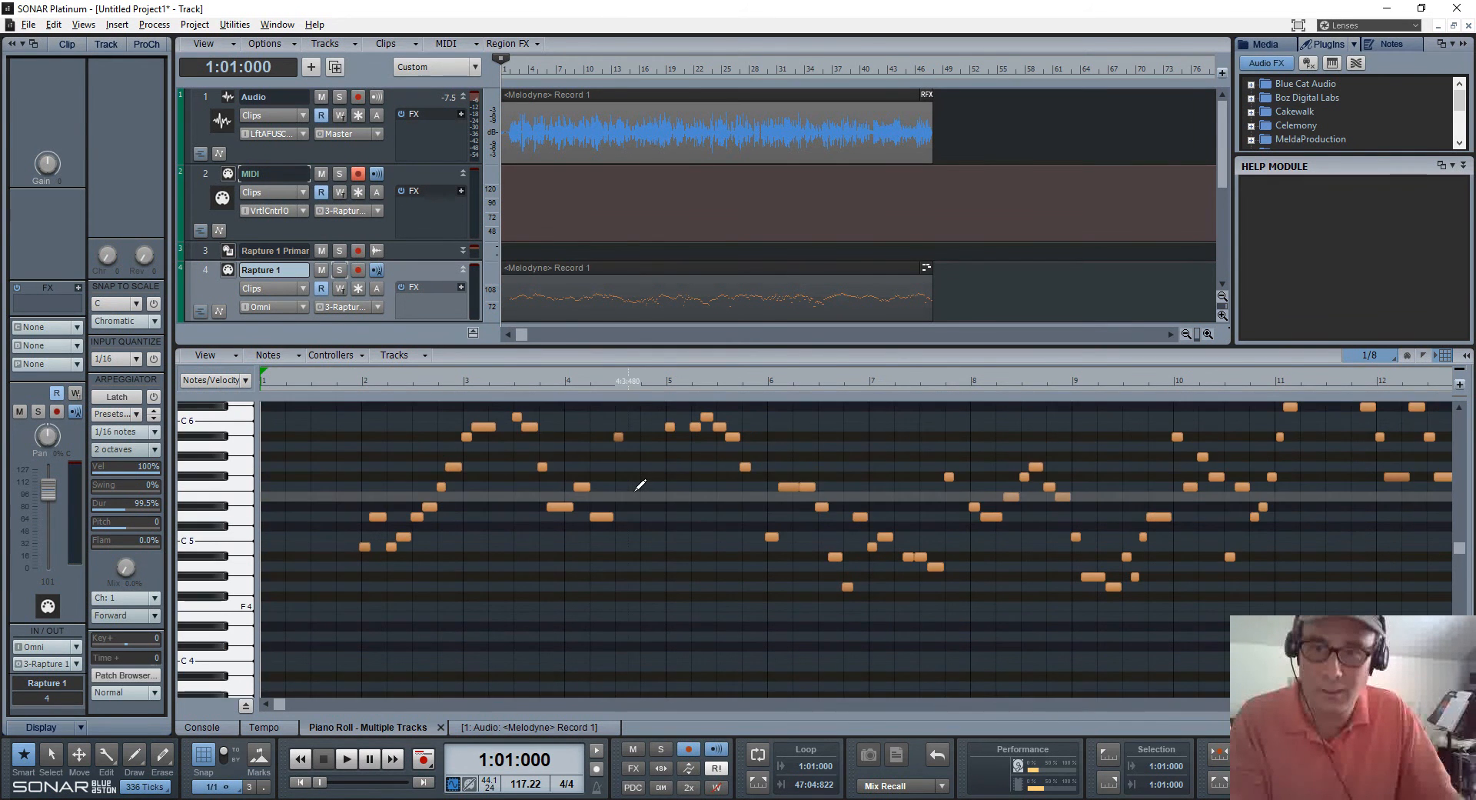
key("space")
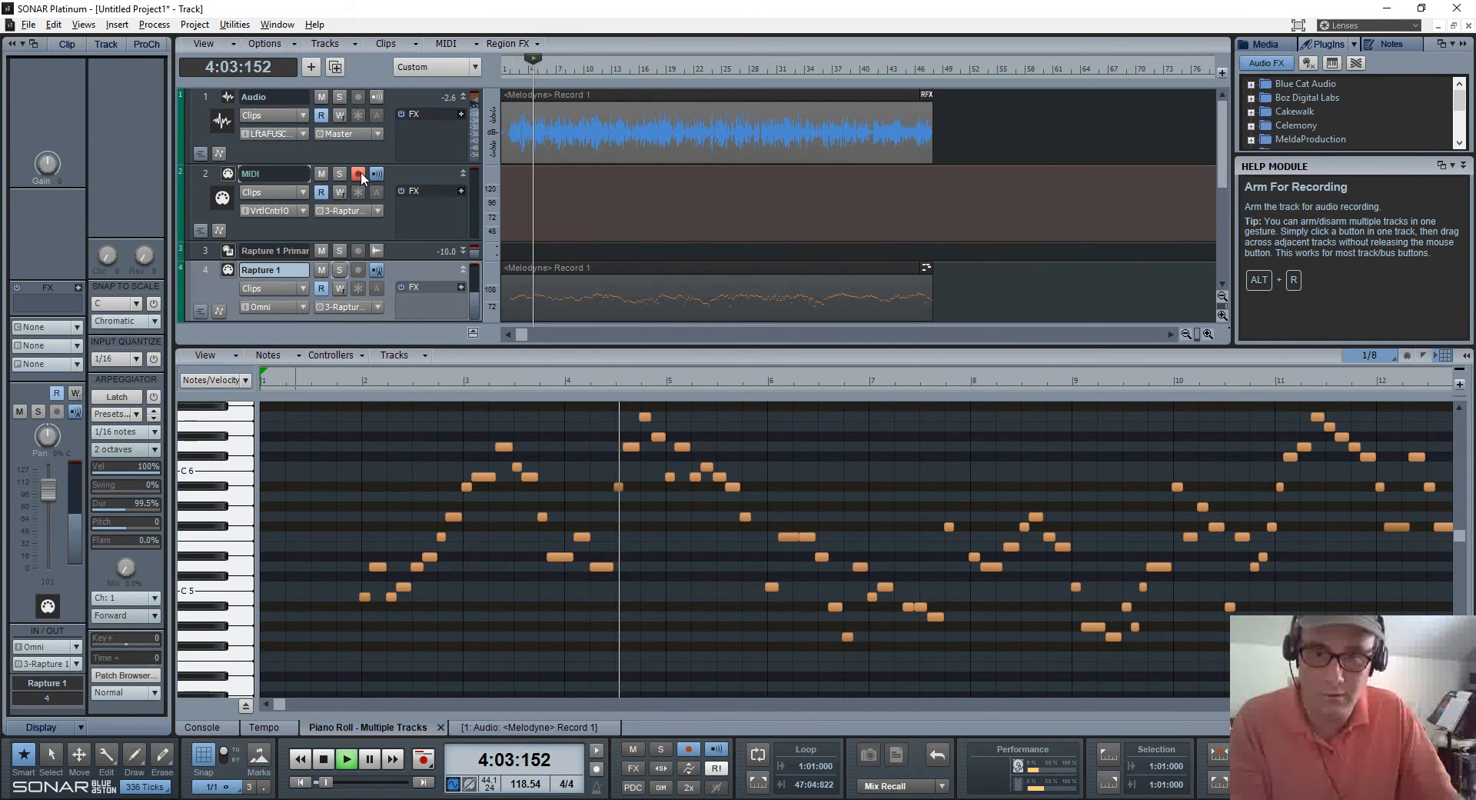
key("space")
key("space")
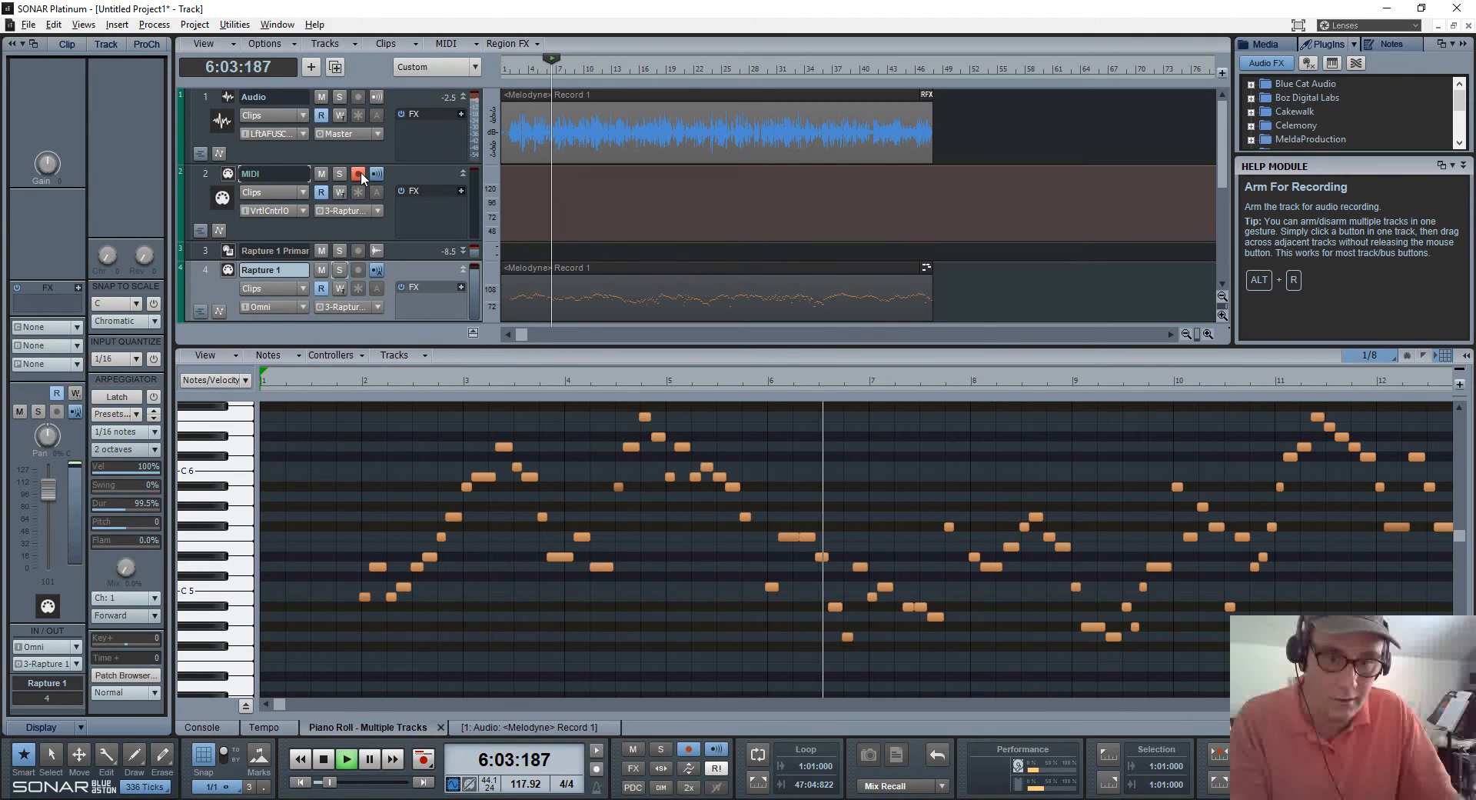
left_click(358, 173, "ctrl")
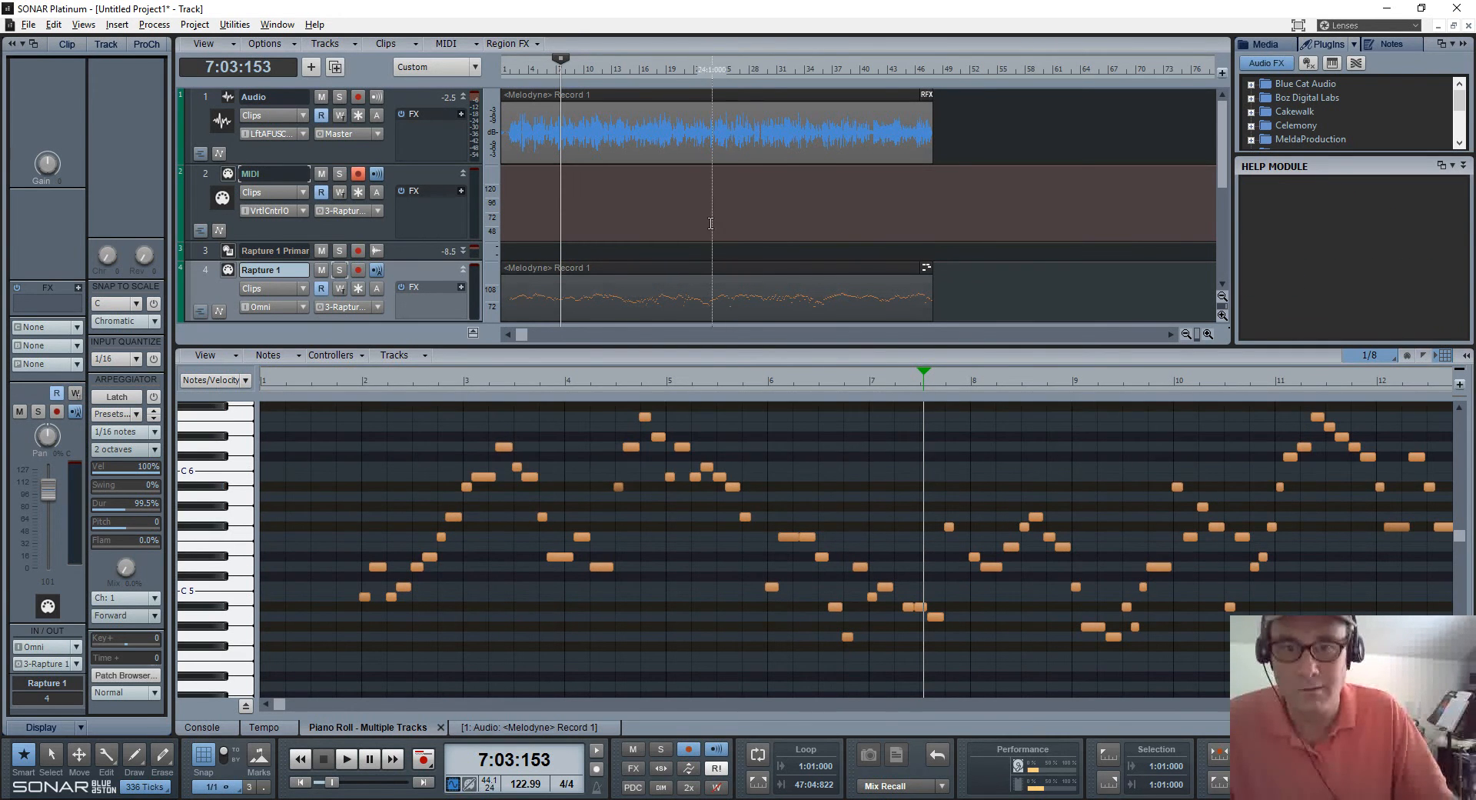
Review the project's tracks and open the computer keyboard virtual controller.
scroll(710, 223, "down", 3)
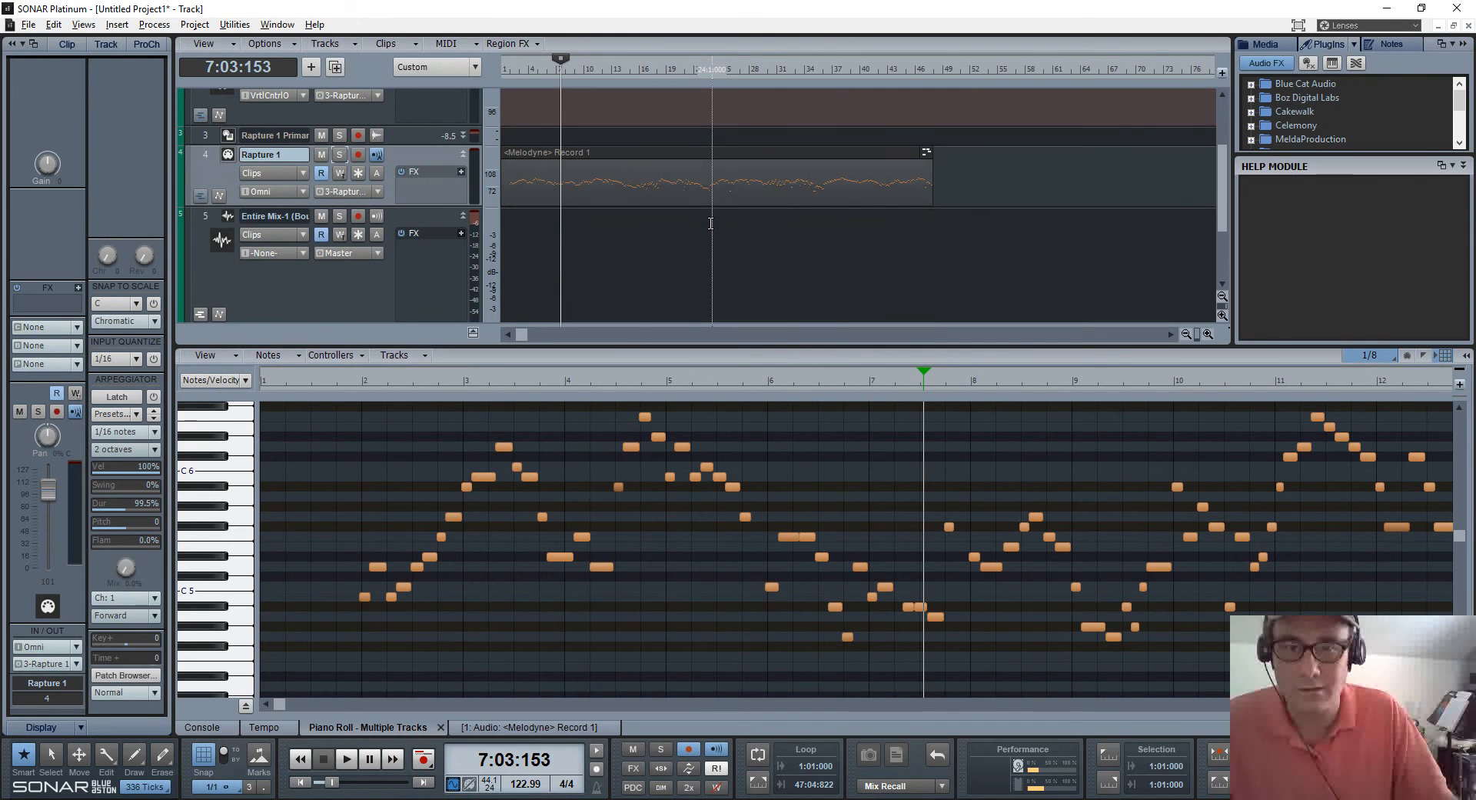
scroll(710, 223, "up", 2)
scroll(711, 223, "up", 2)
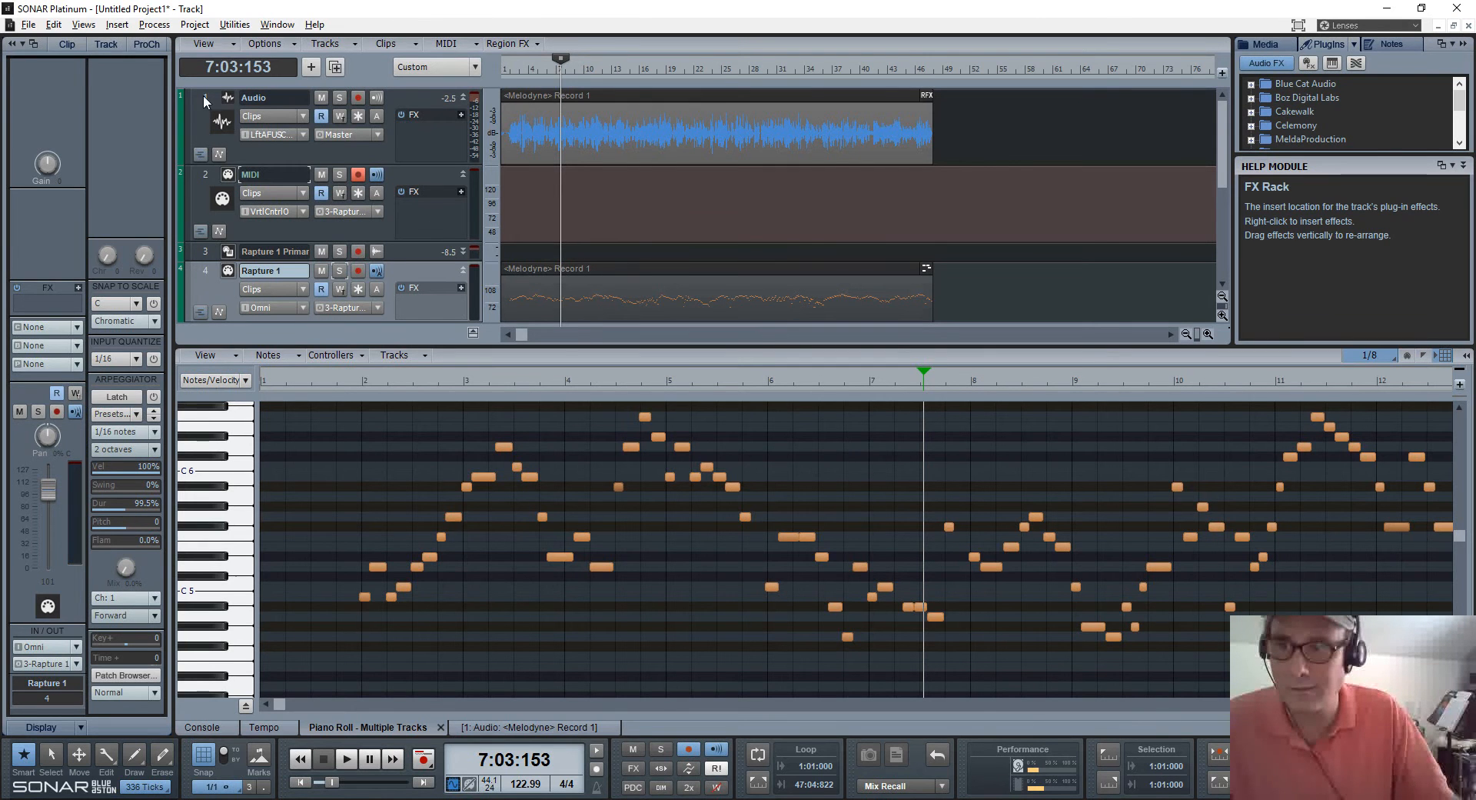
left_click(84, 24)
mouse_move(112, 396)
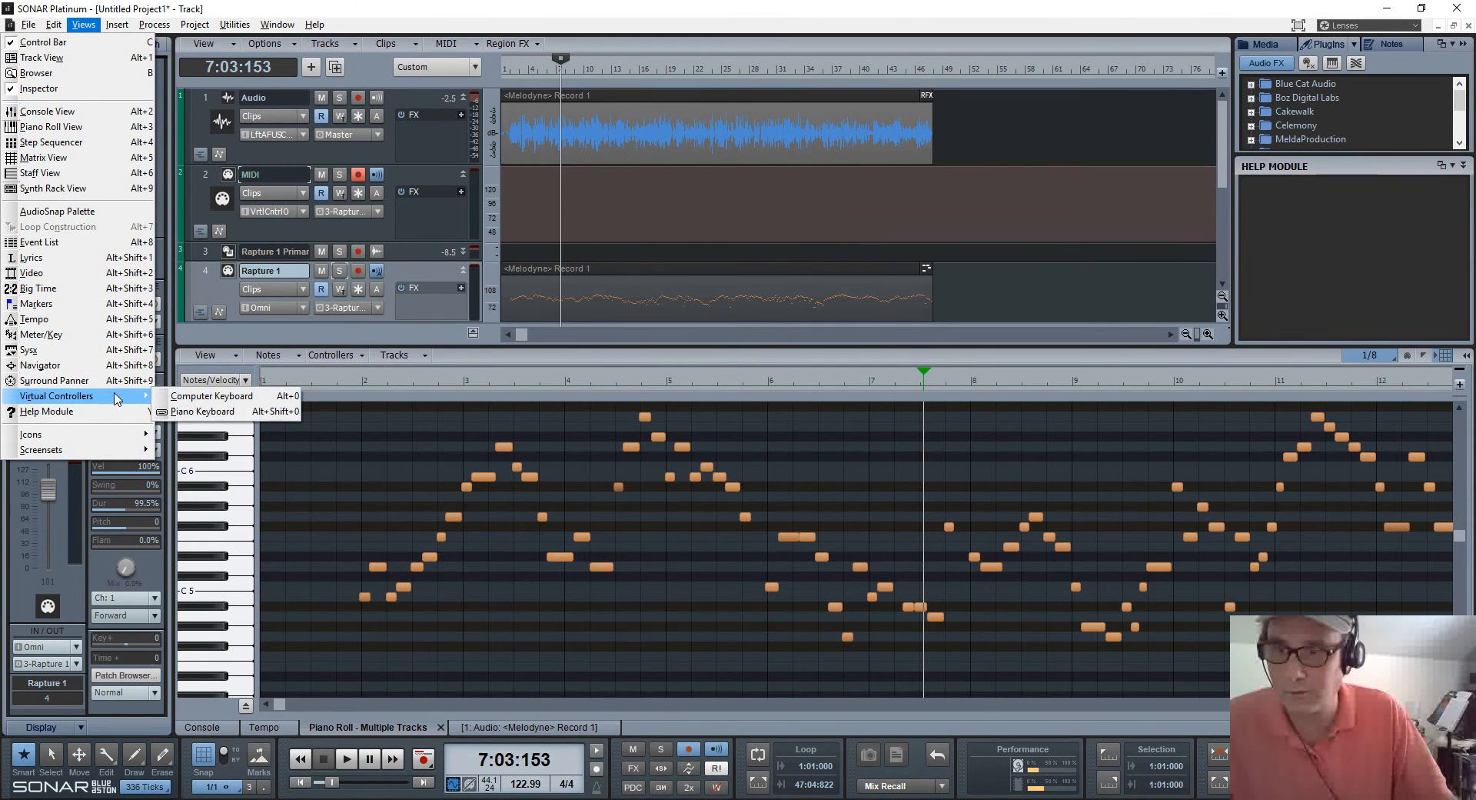
left_click(162, 396)
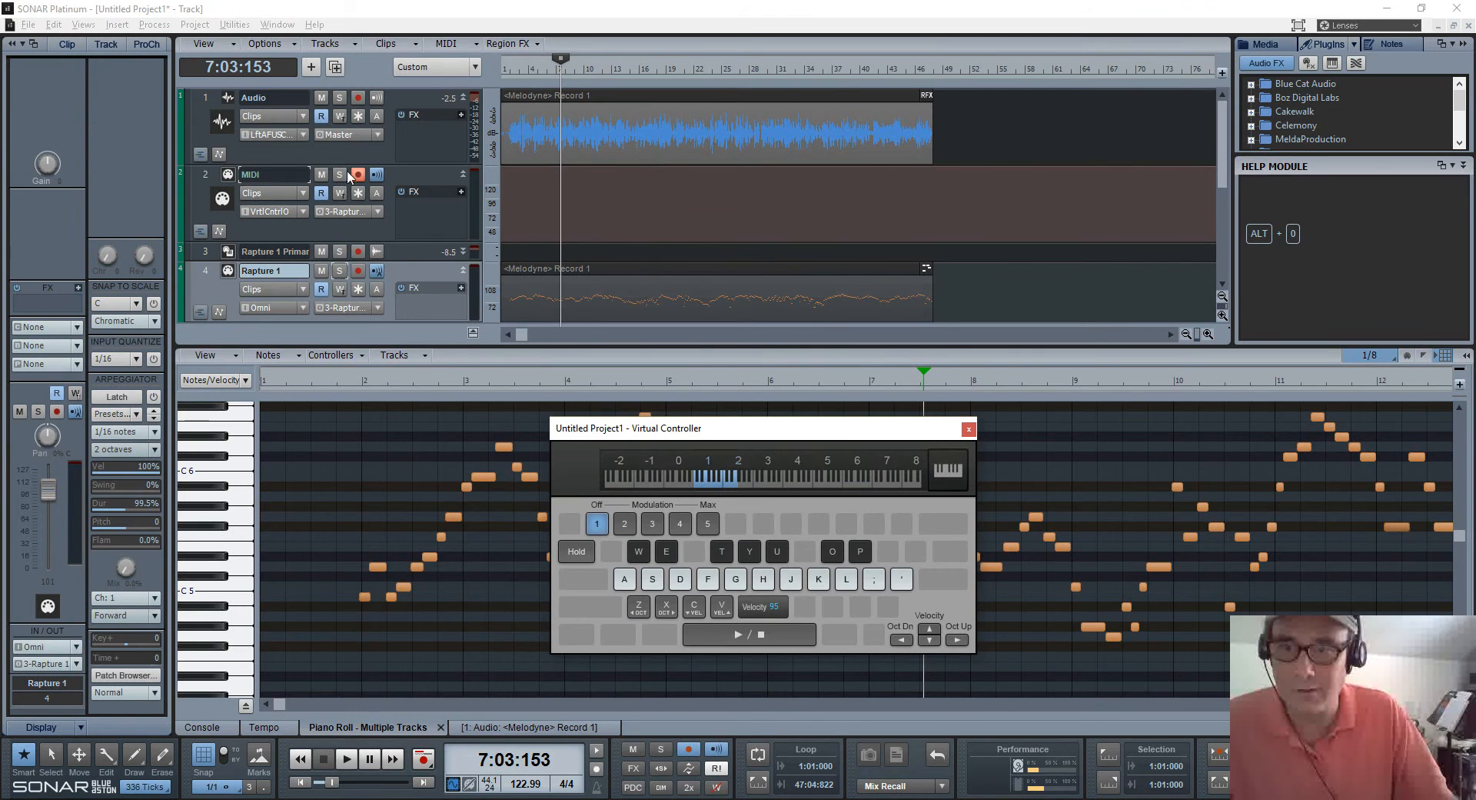
Select the MIDI track and set its output to 1-UCX Midi Port 1.
left_click(218, 181)
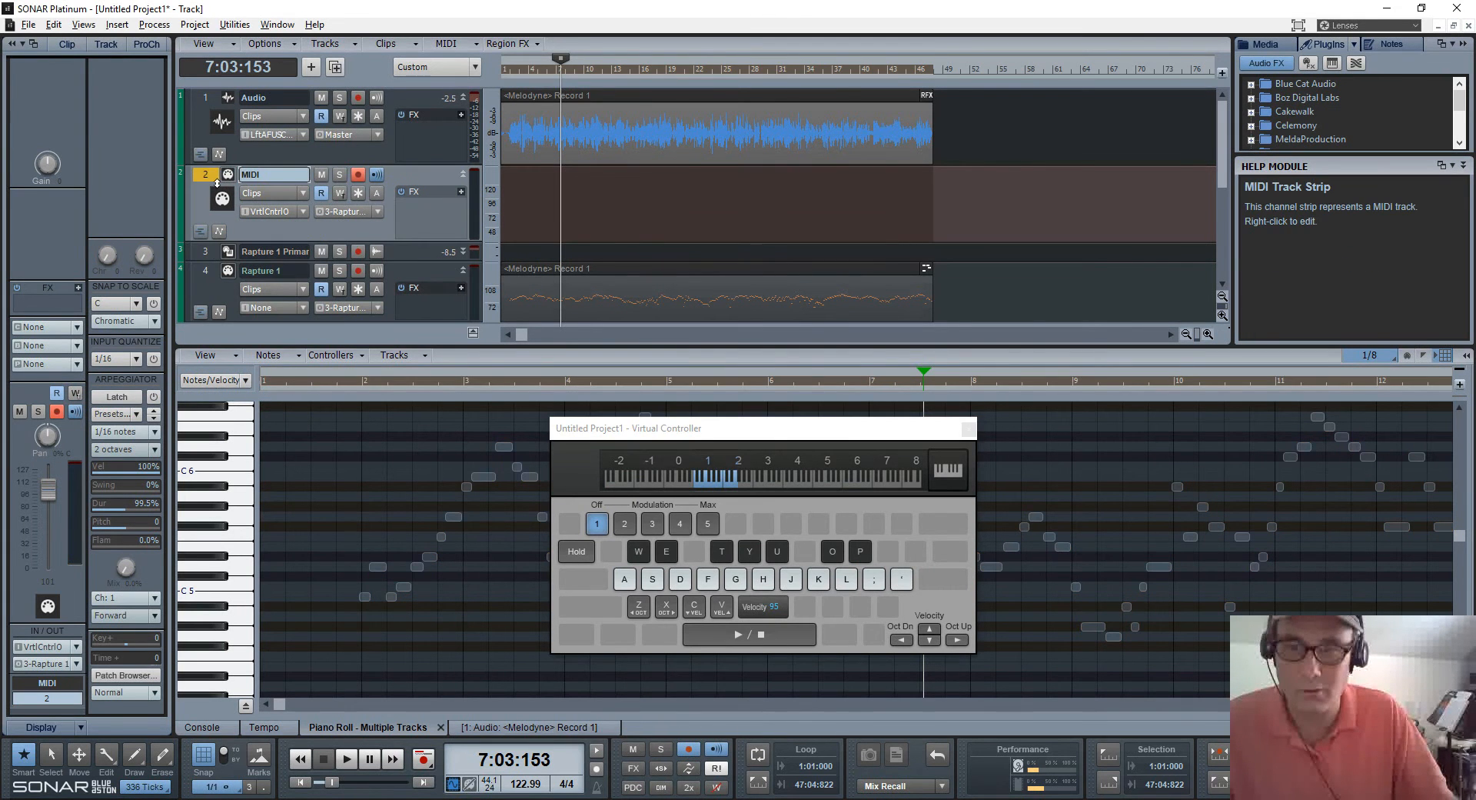
left_click(359, 217)
left_click(390, 259)
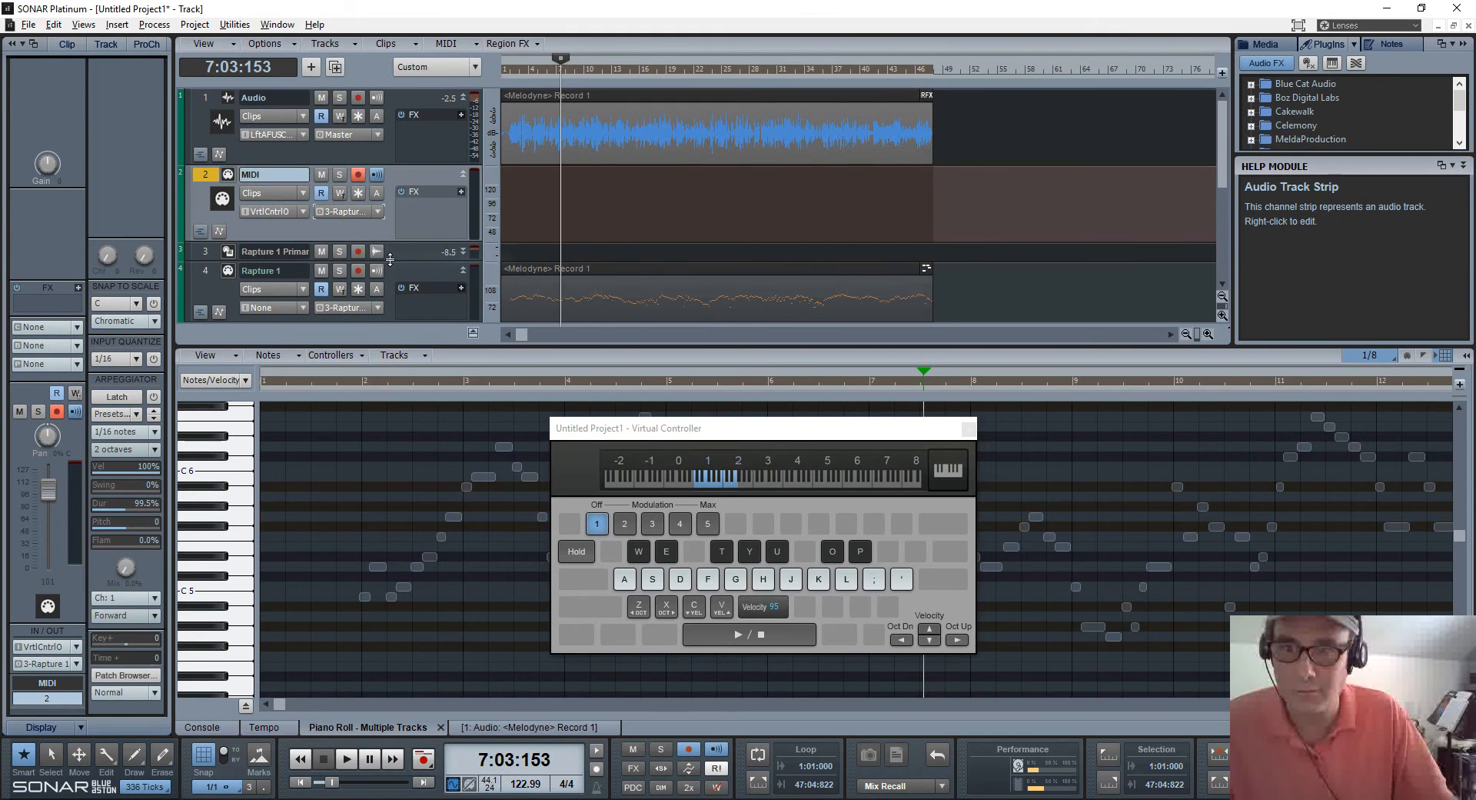
left_click(369, 219)
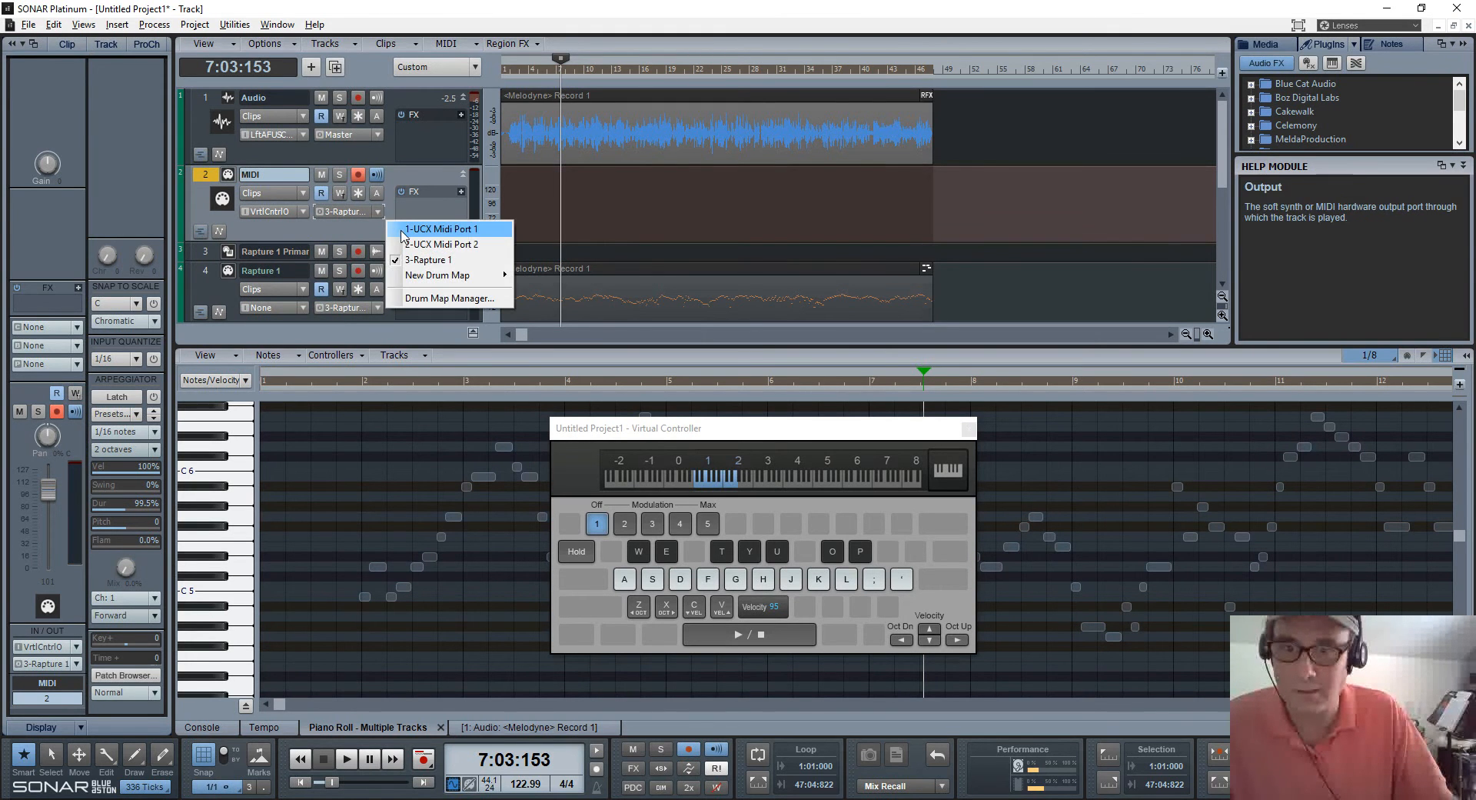
left_click(401, 229)
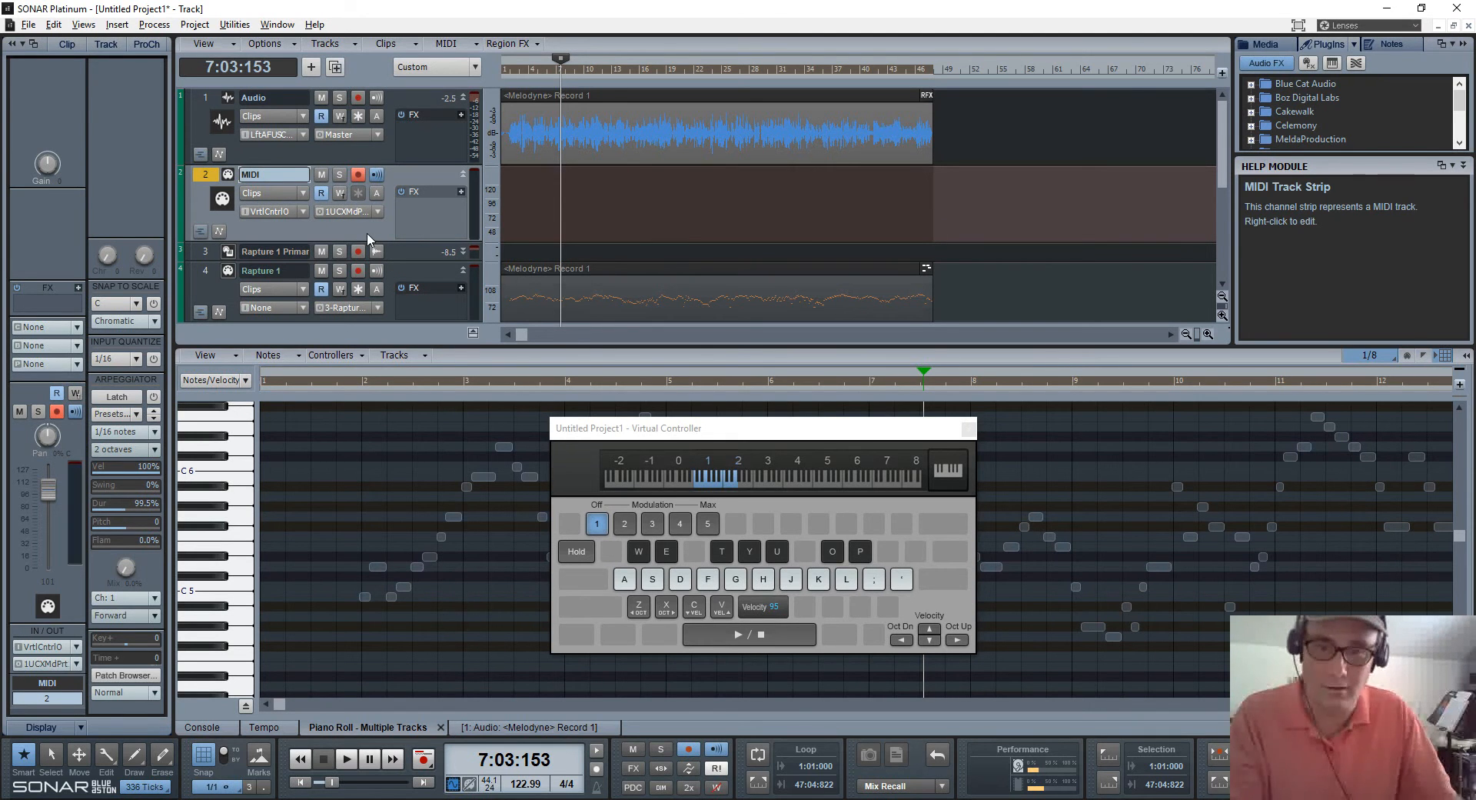
Record a part on the MIDI track from the project start by repeatedly playing the S note along with the guitar until measure 48.
left_click_drag(562, 63, 469, 77)
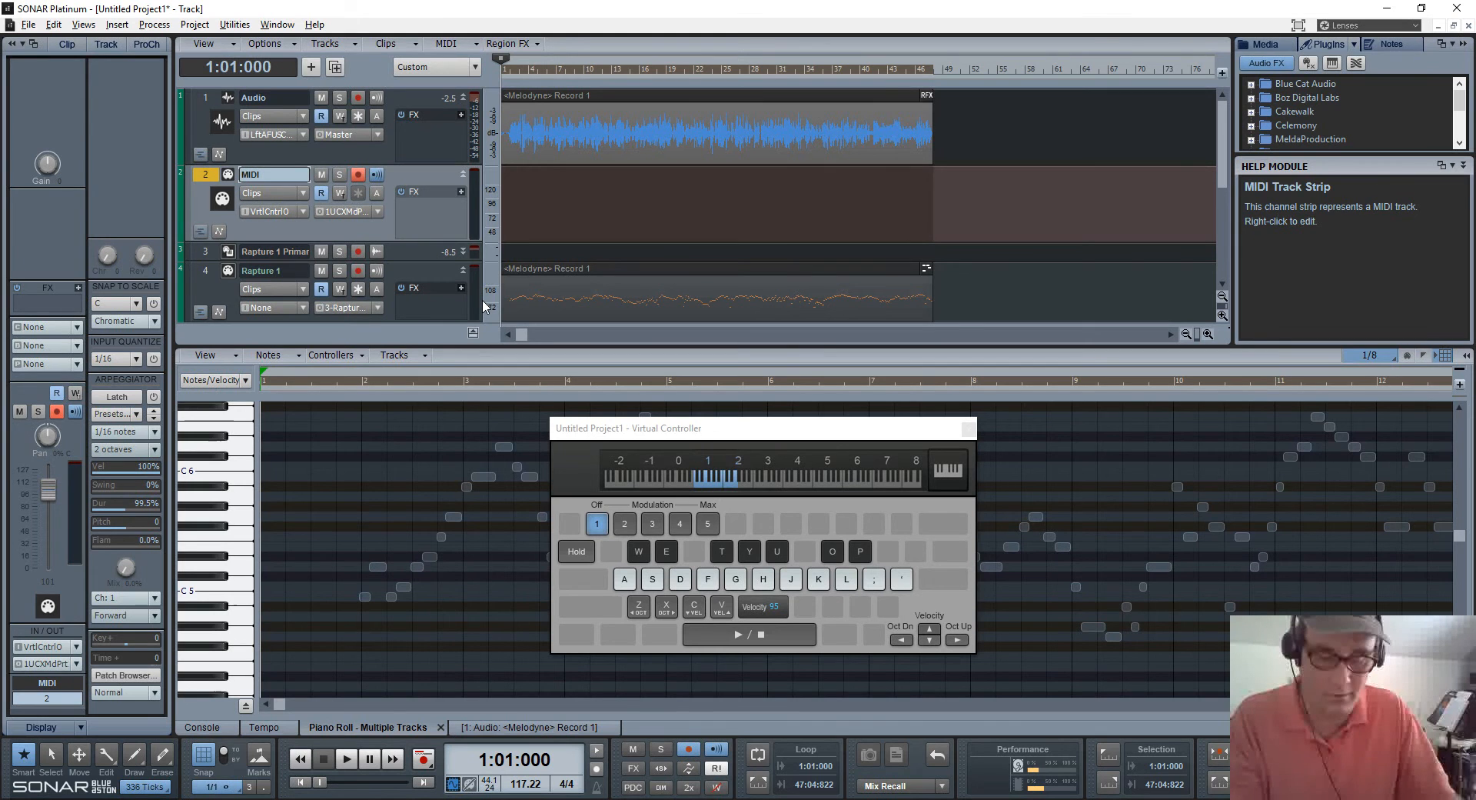
key("space")
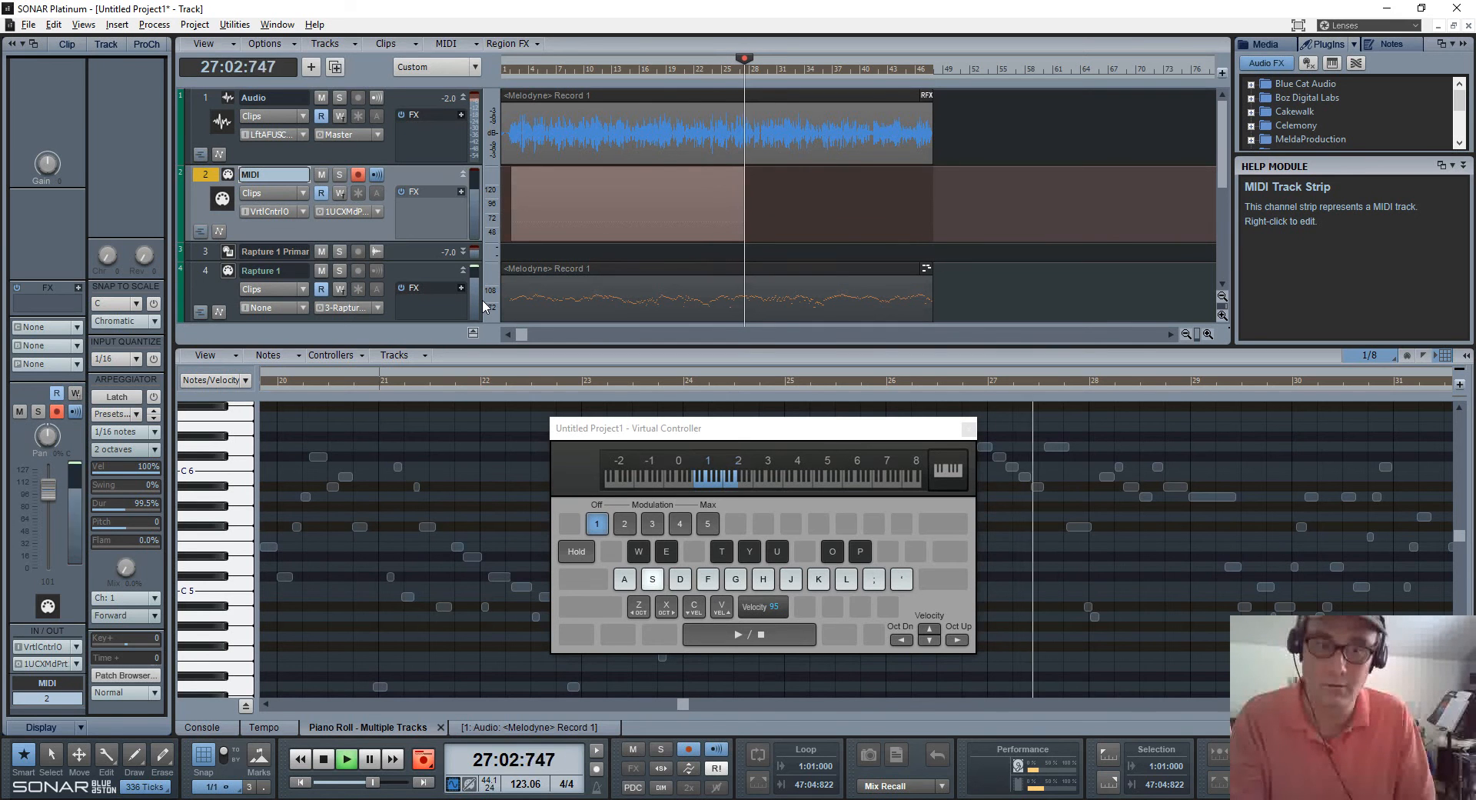
key("s")
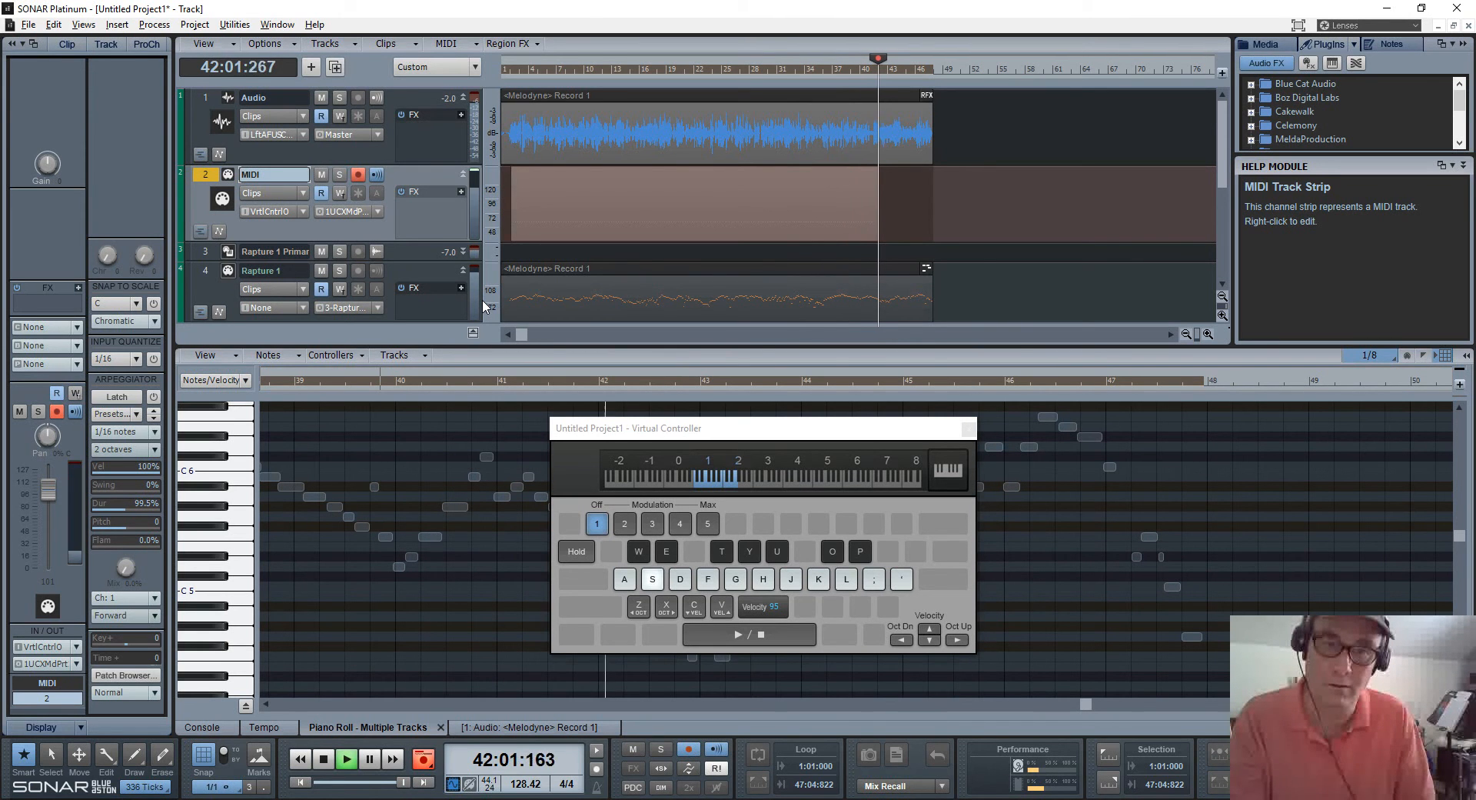
key("s")
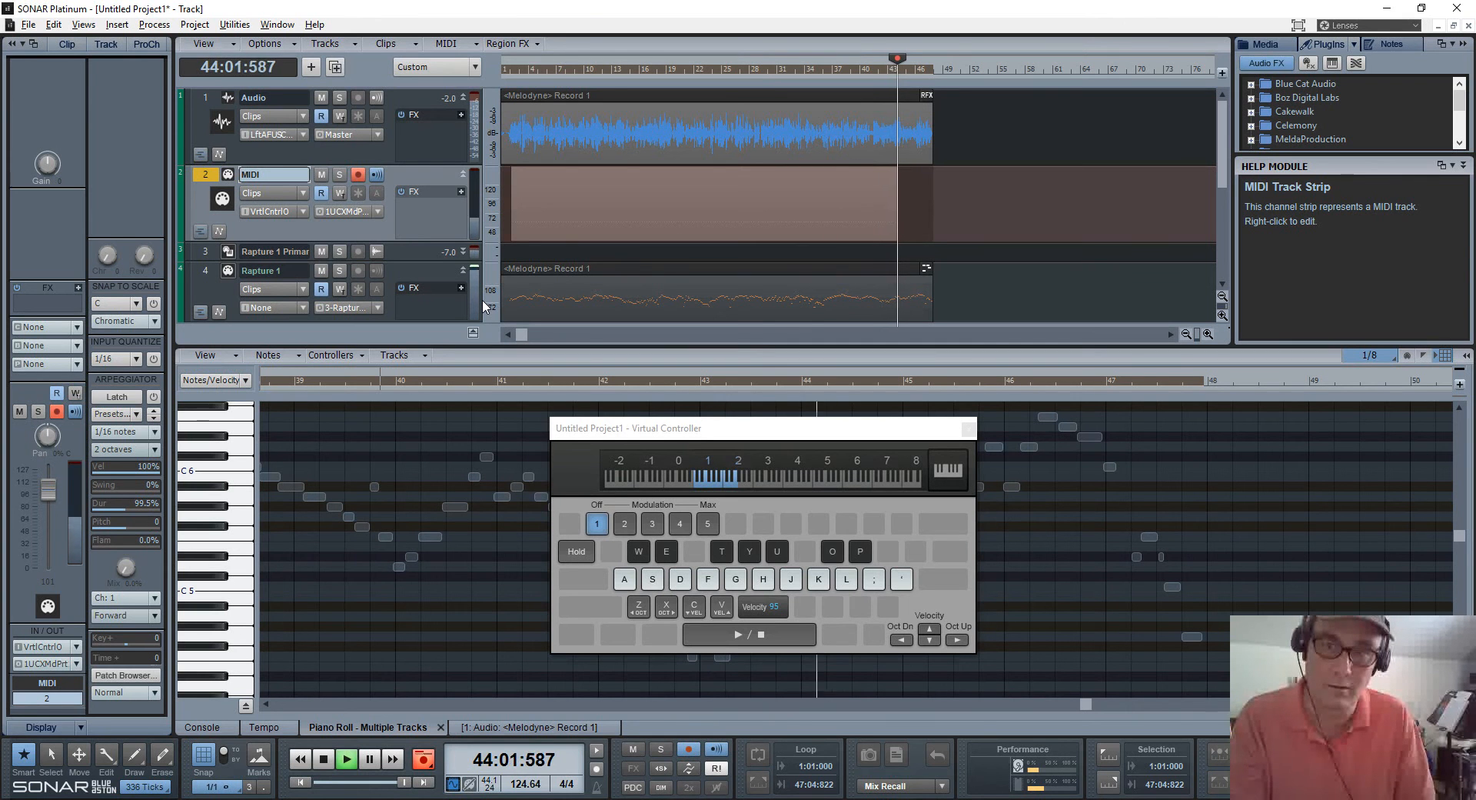
key("s")
key("s")
key("s")
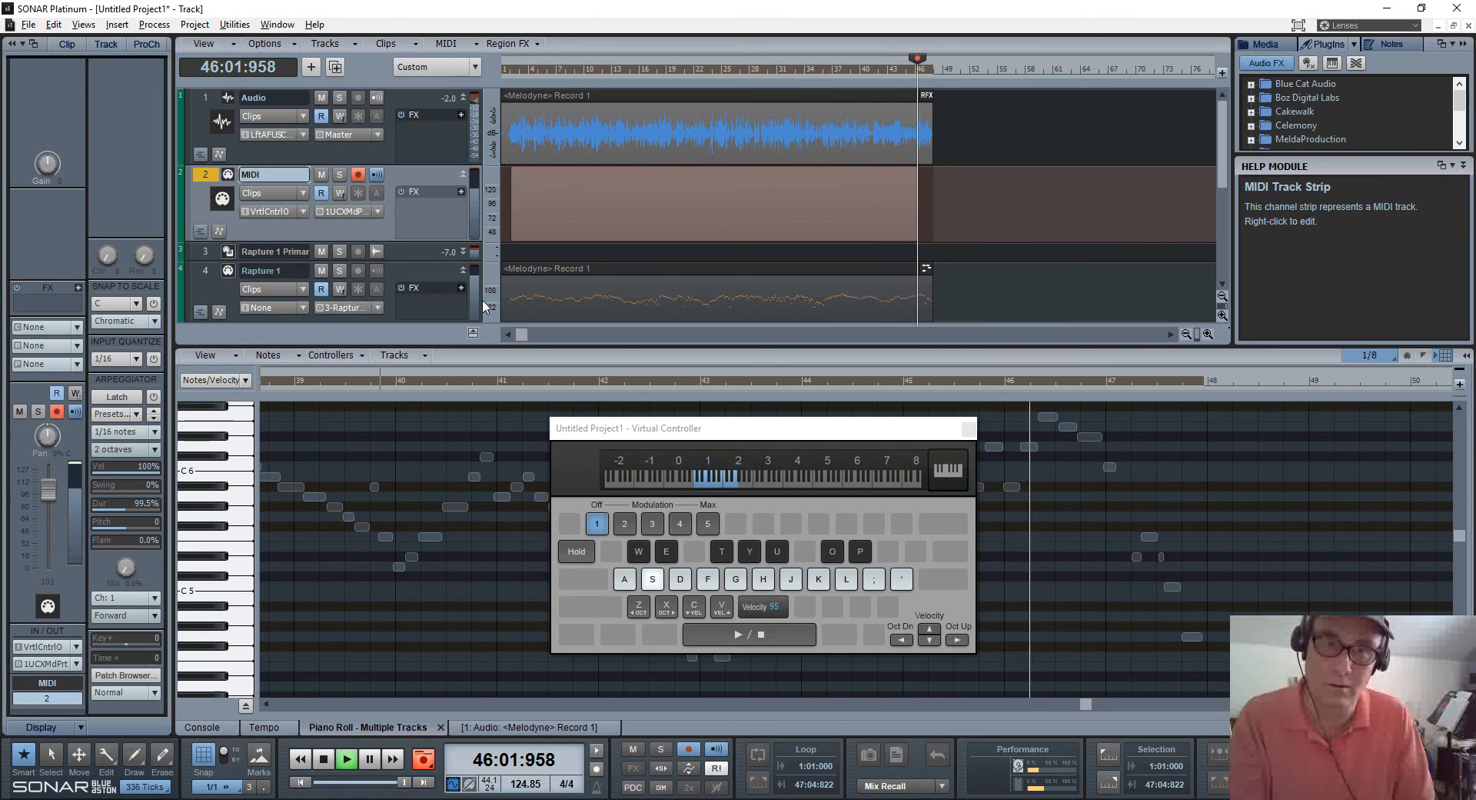
key("s")
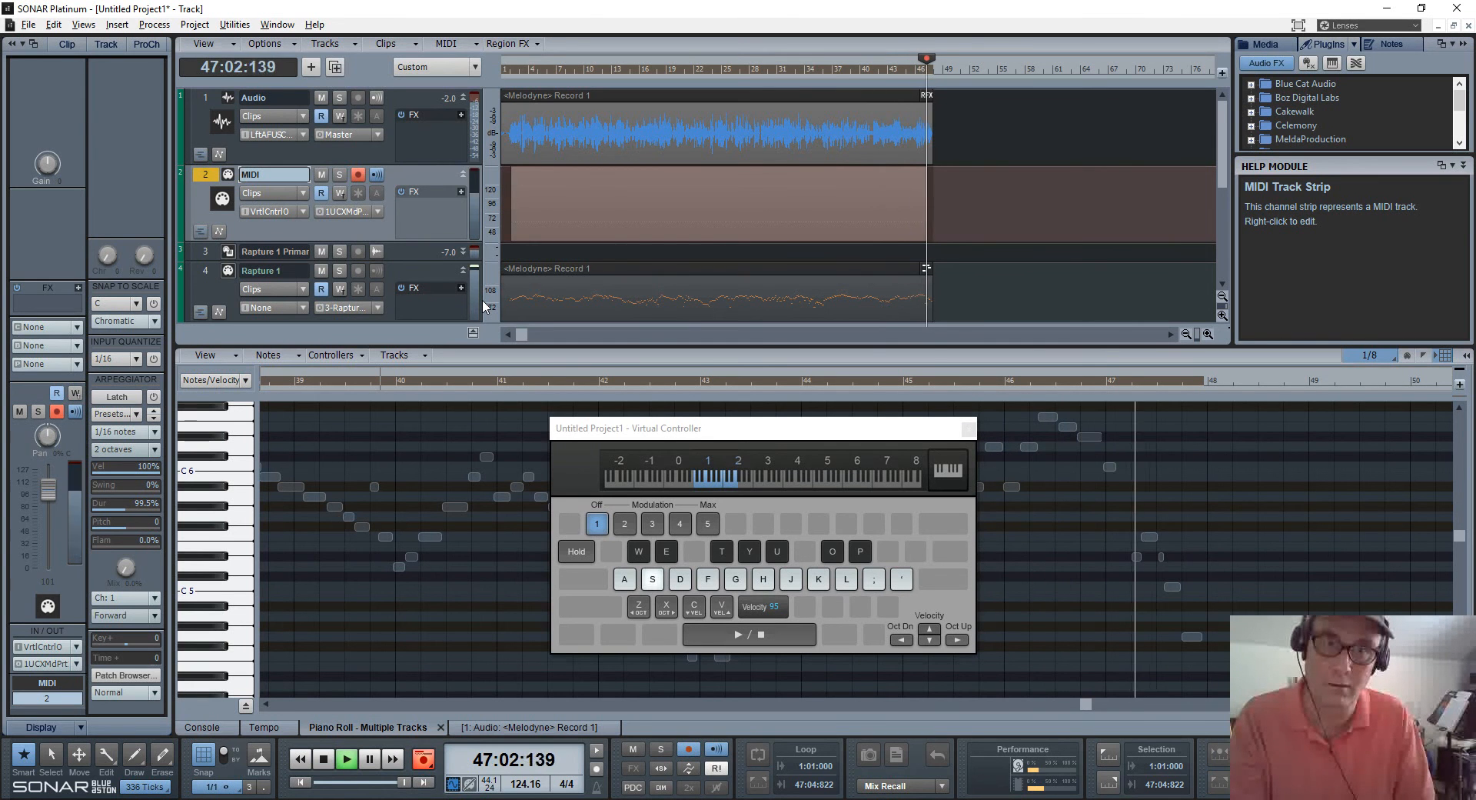
key("s")
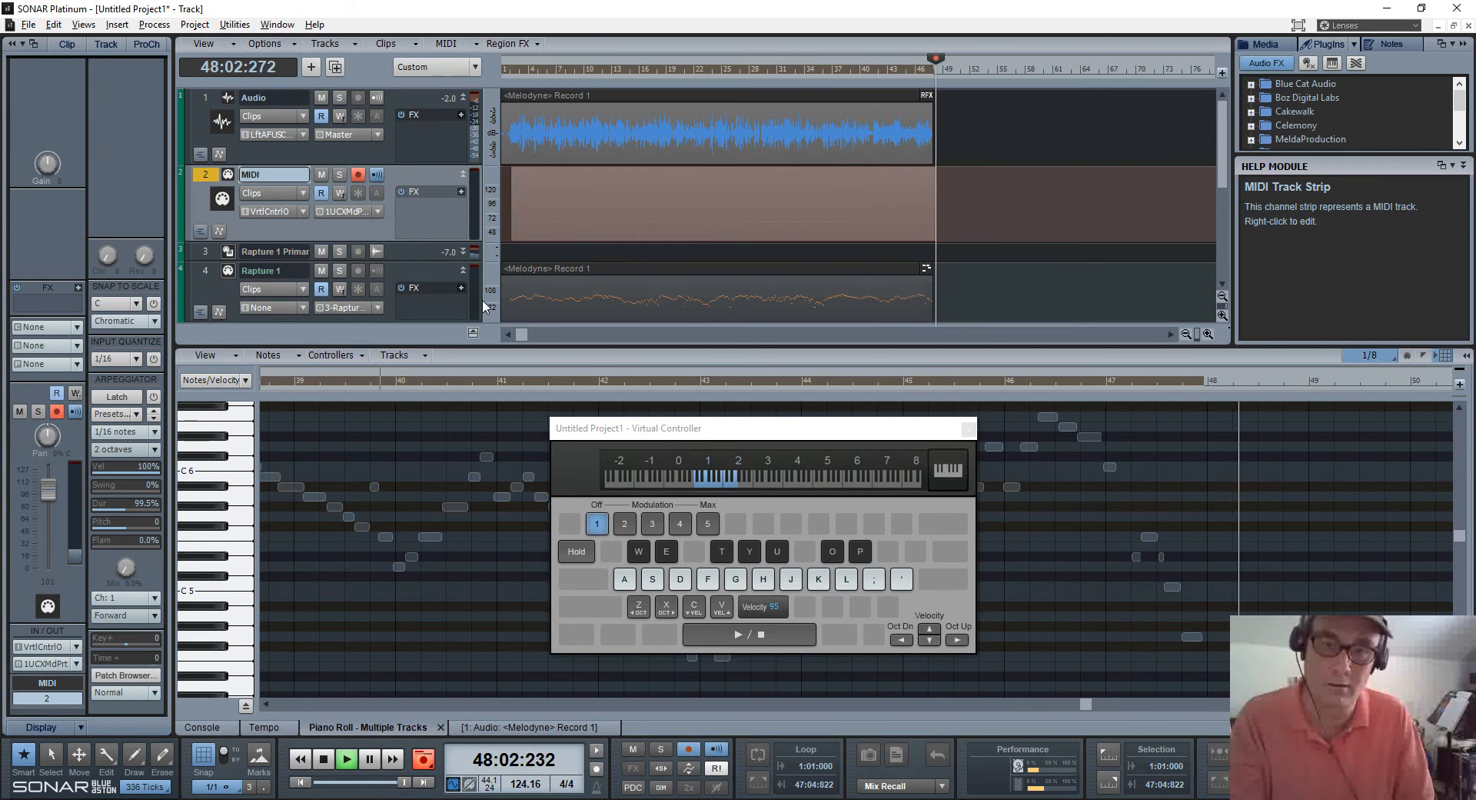
key("space")
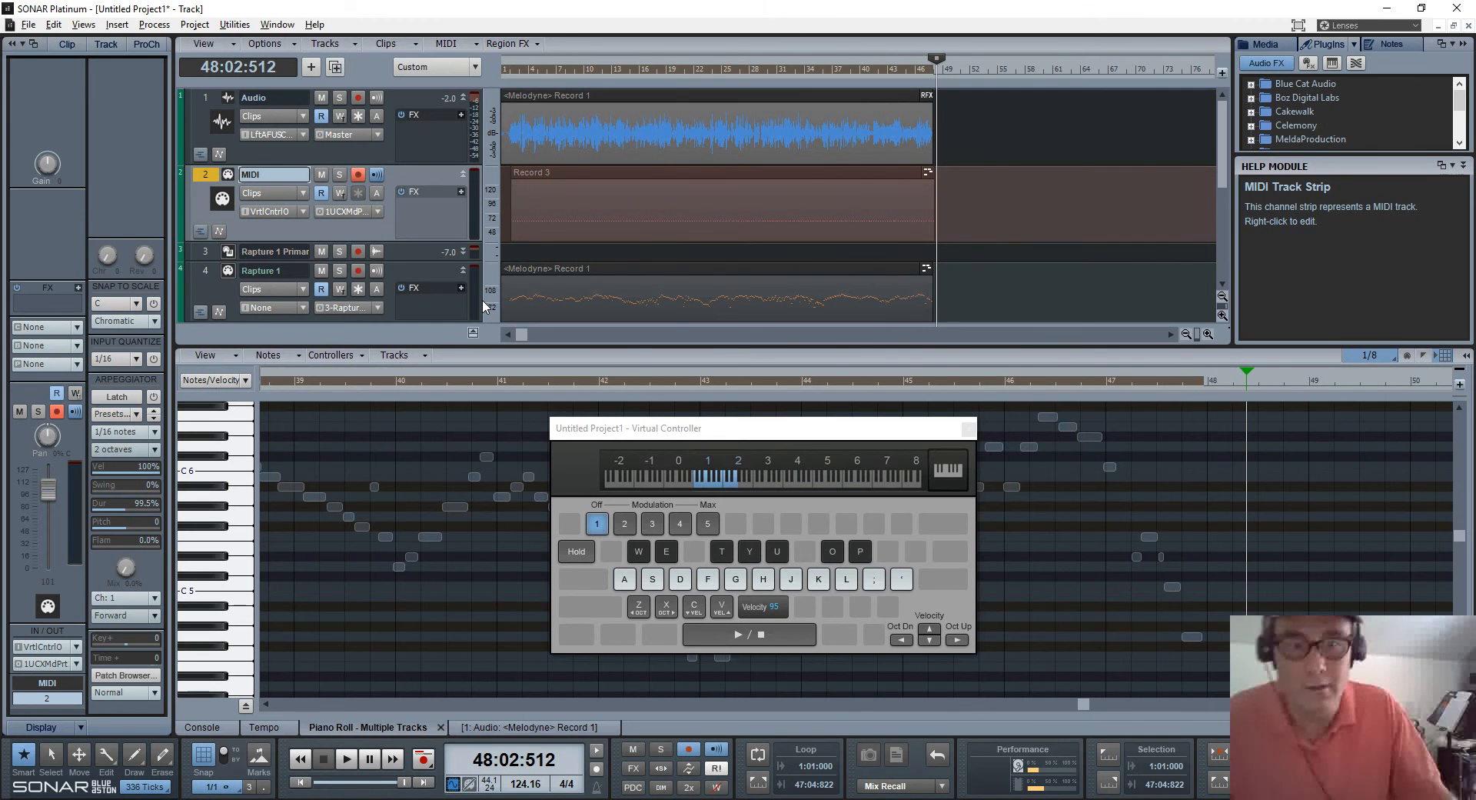
Close the virtual controller and apply Fit Improvisation to the recorded MIDI clip with the tempo map displayed.
left_click(676, 174)
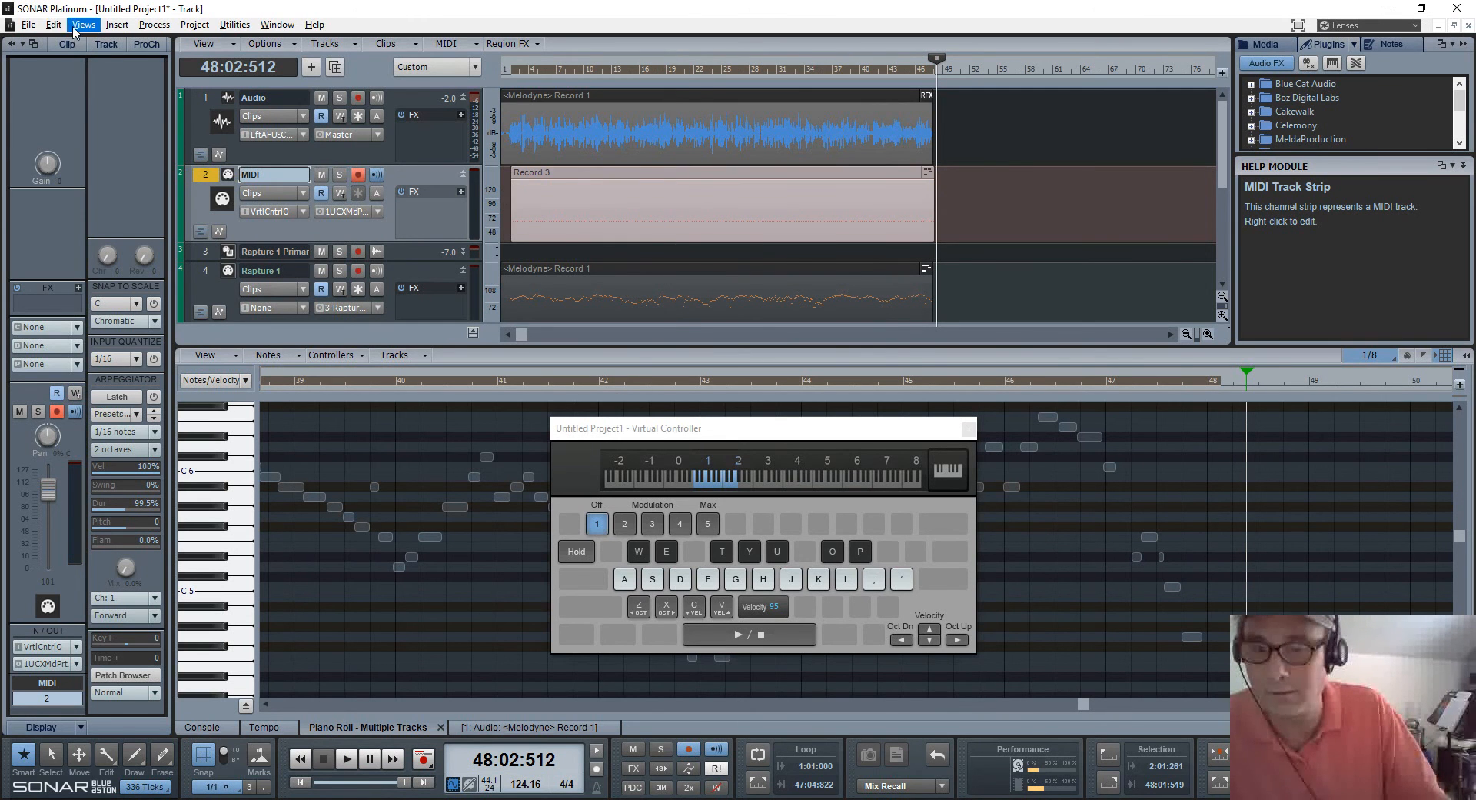
left_click(265, 727)
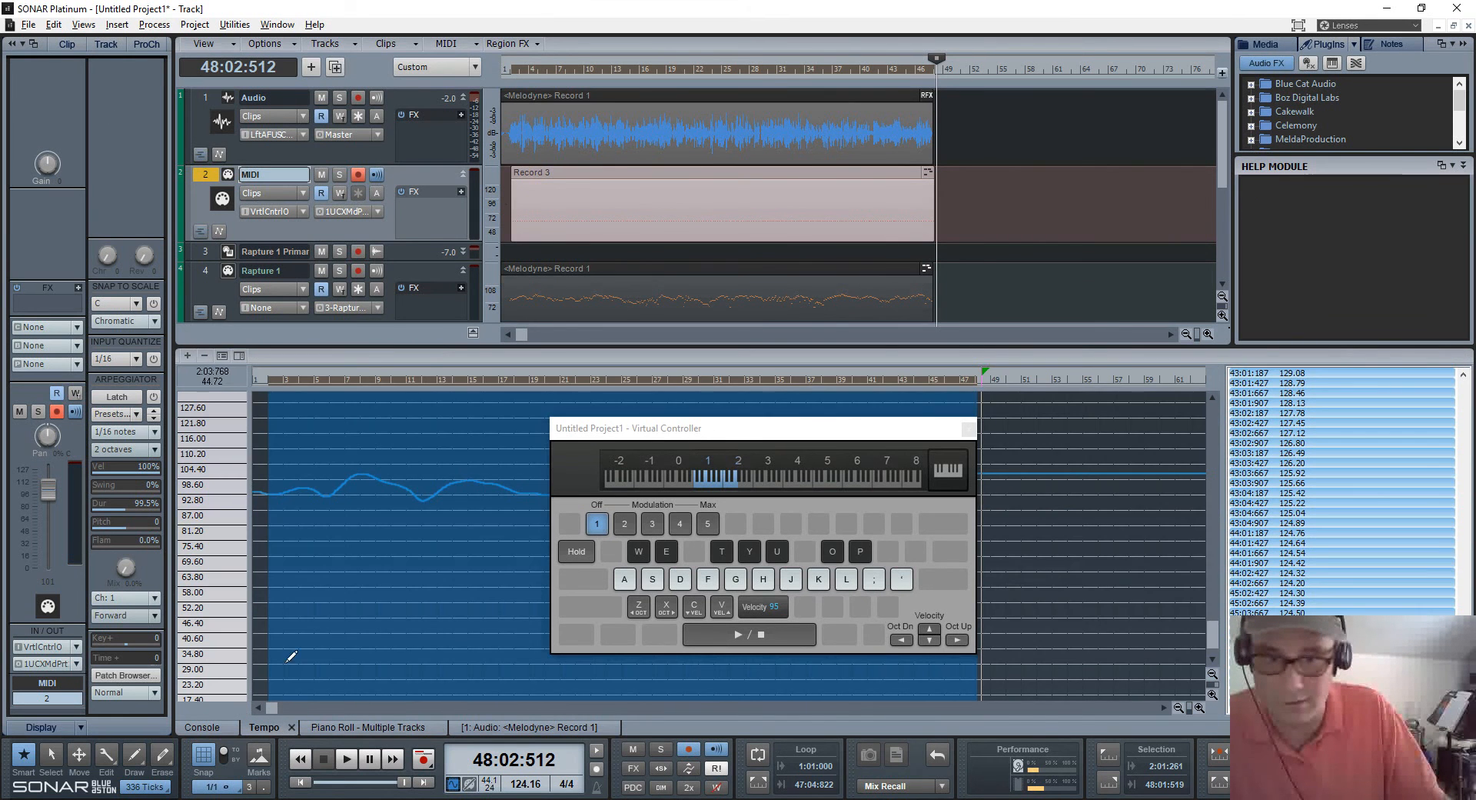
left_click(970, 429)
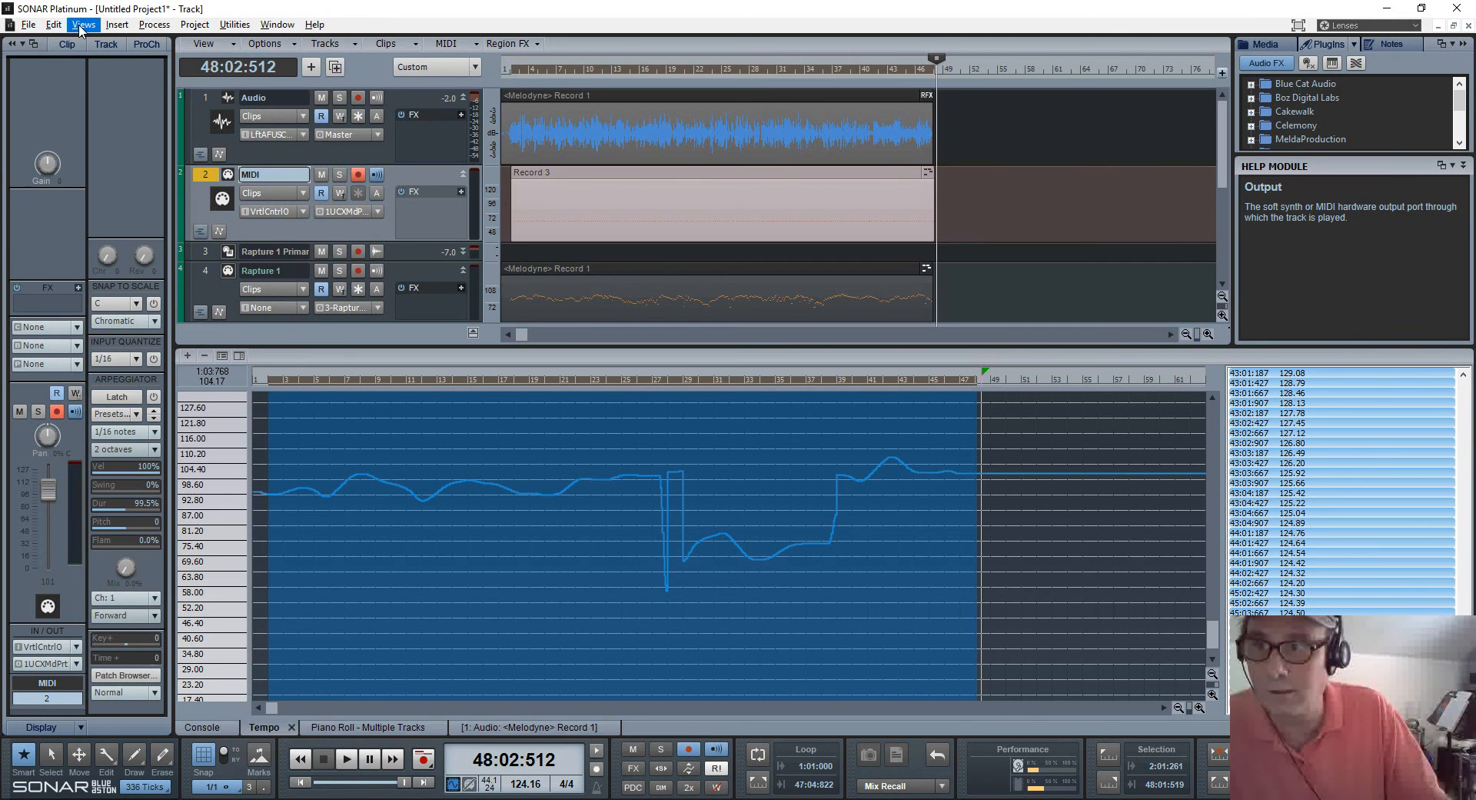
left_click(154, 25)
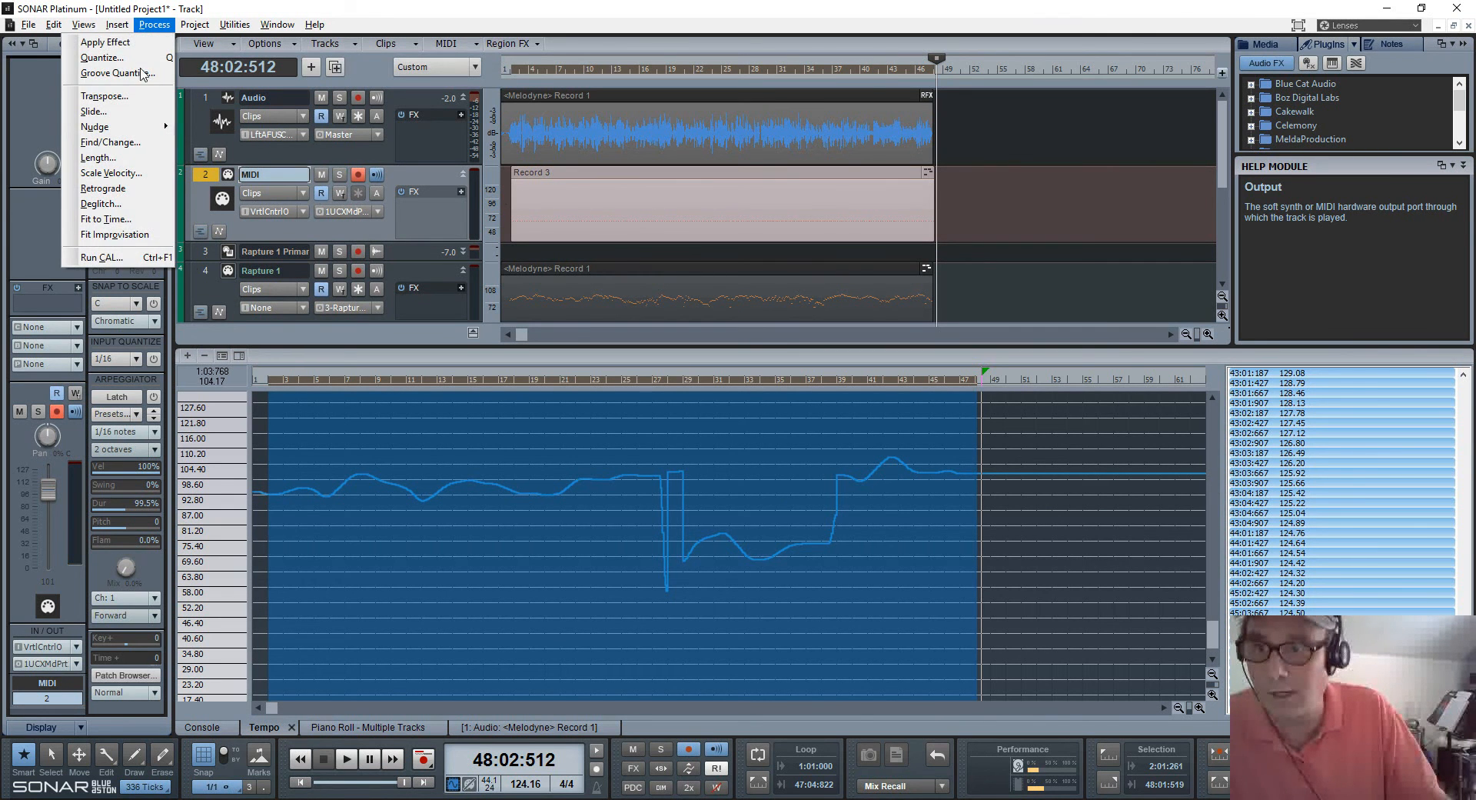
left_click(142, 235)
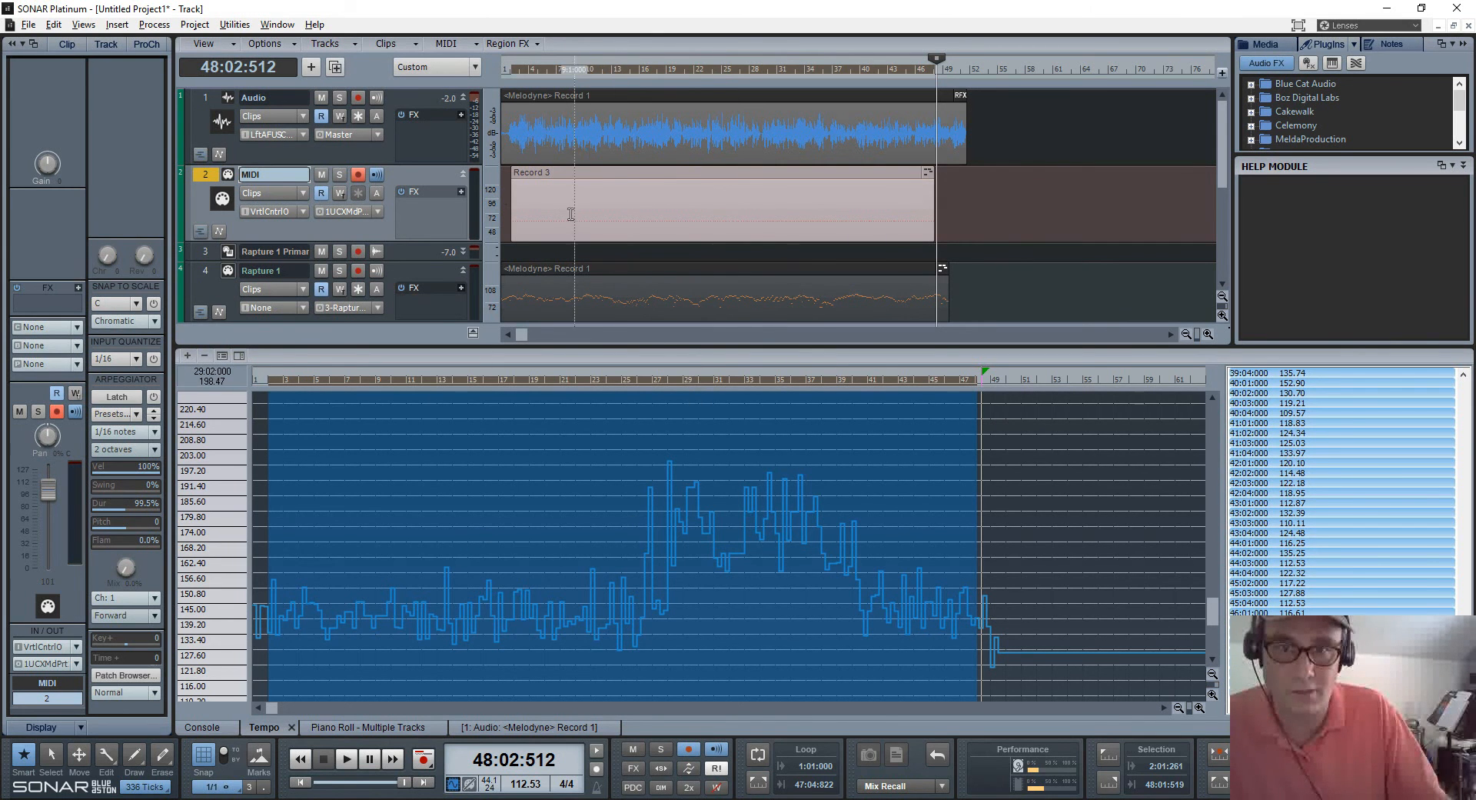
Move the playback position to measure 4 and set the MIDI track's output to 3-Rapture 1.
scroll(578, 225, "down", 1)
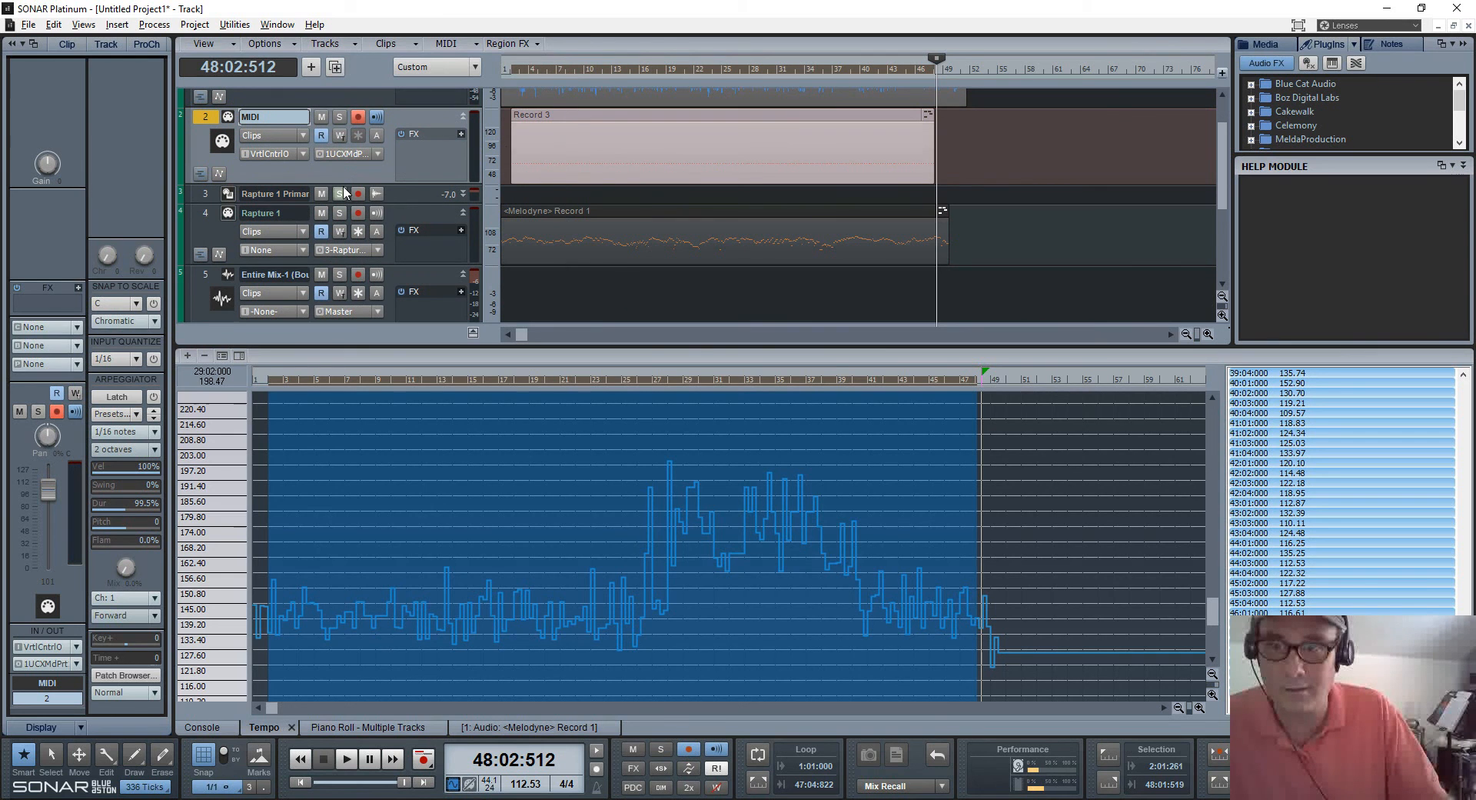
left_click(528, 68)
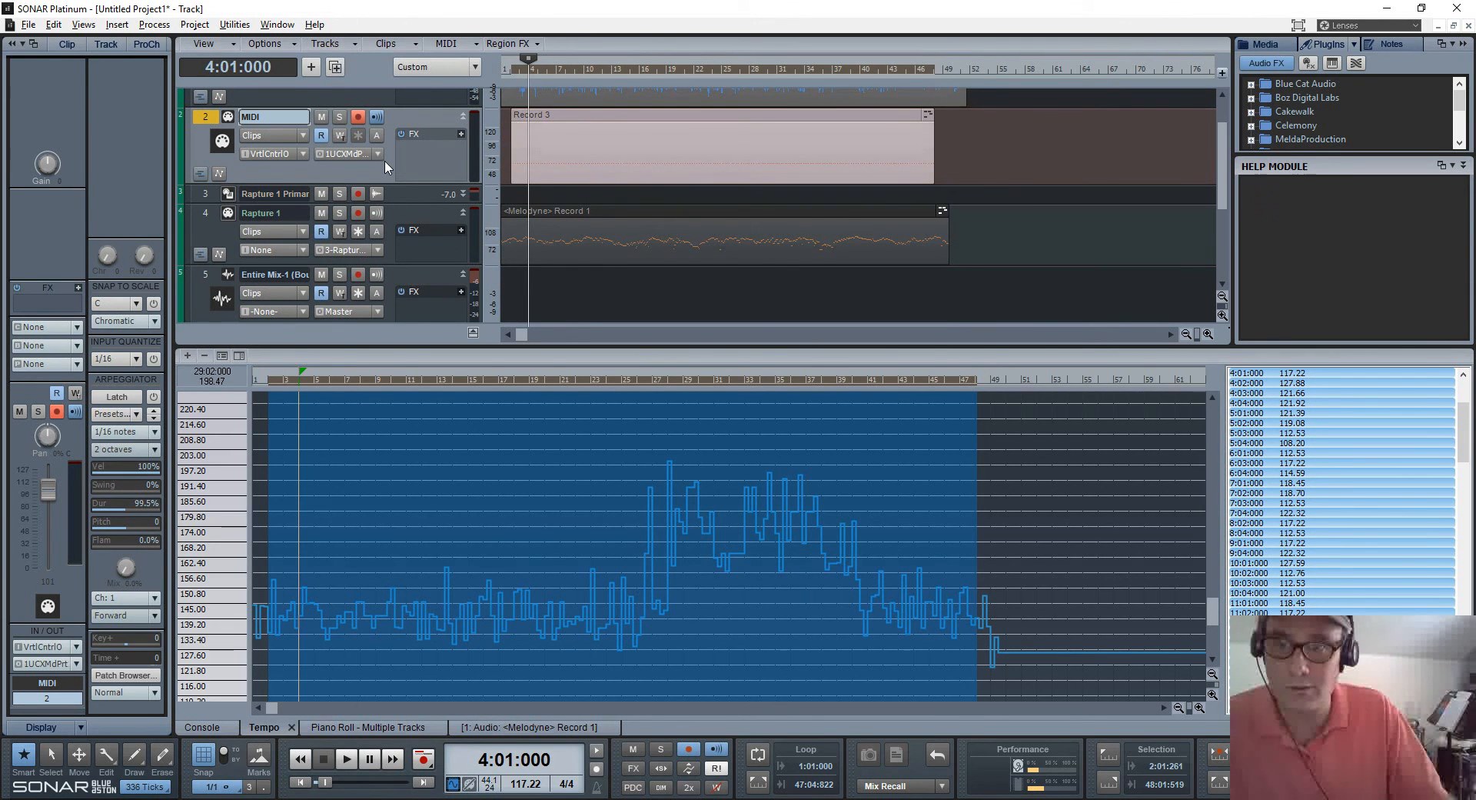
left_click(378, 154)
left_click(411, 206)
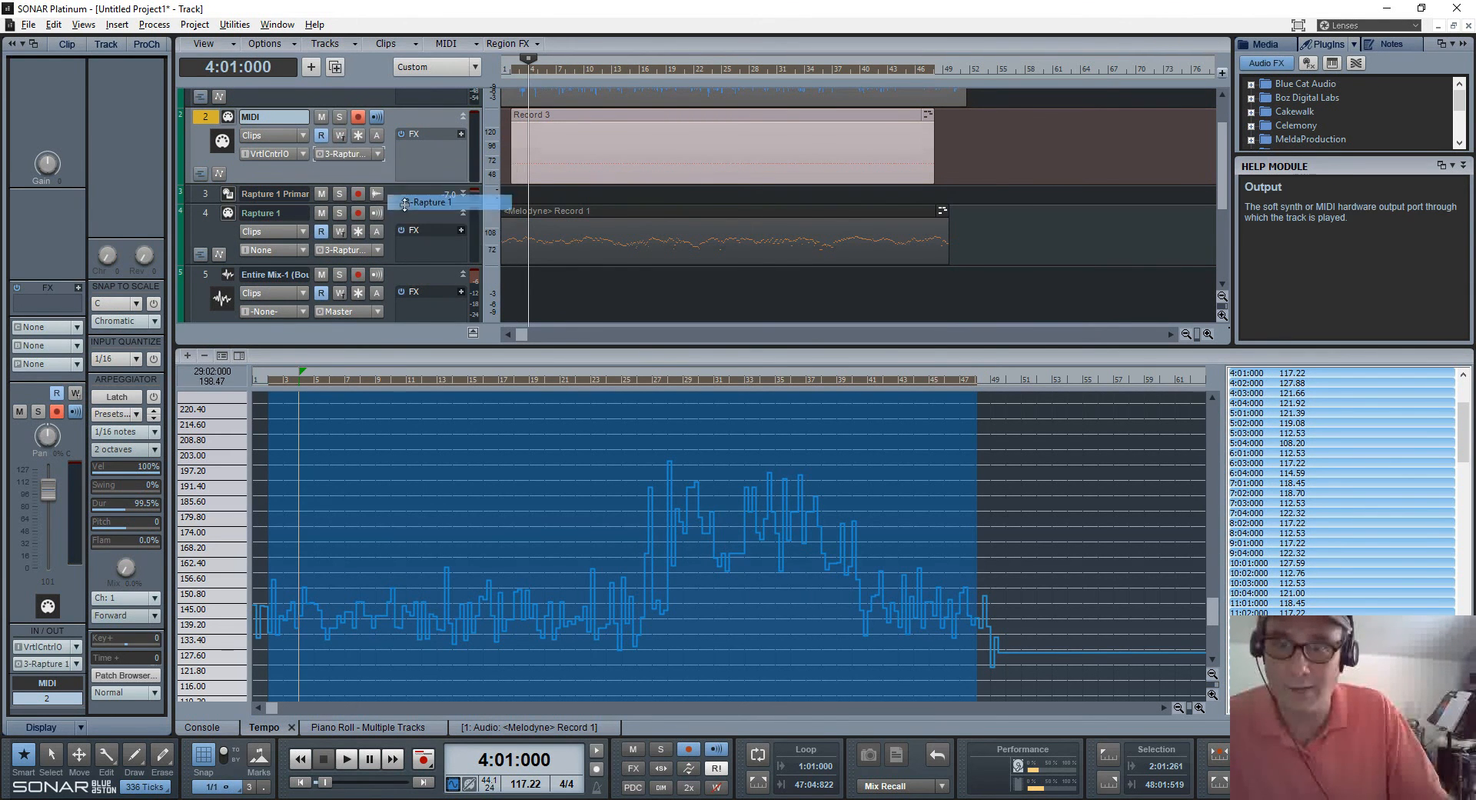
Solo the MIDI track and play short passages from measure 4 to hear the recorded notes through Rapture.
left_click(339, 117)
key("space")
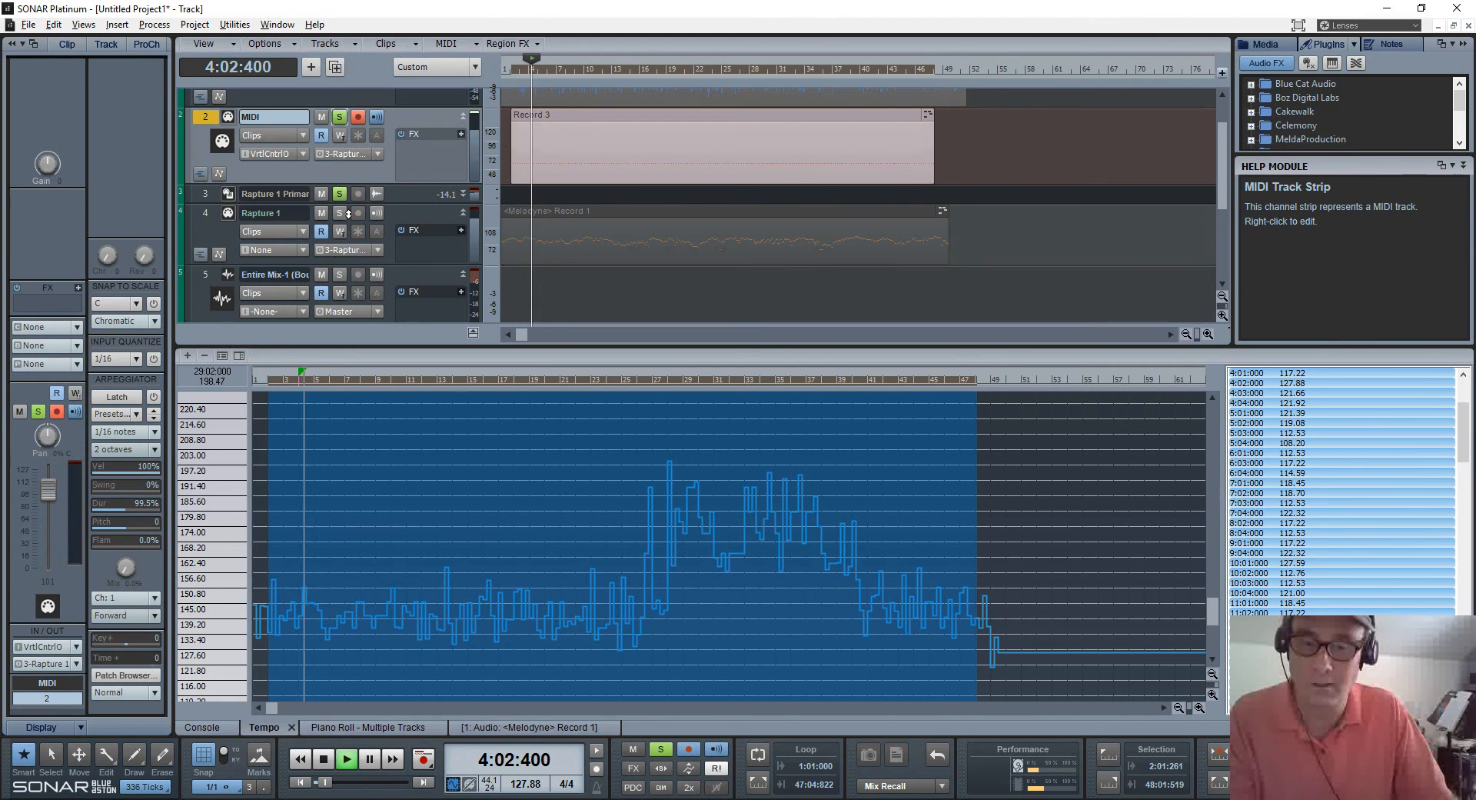
key("space")
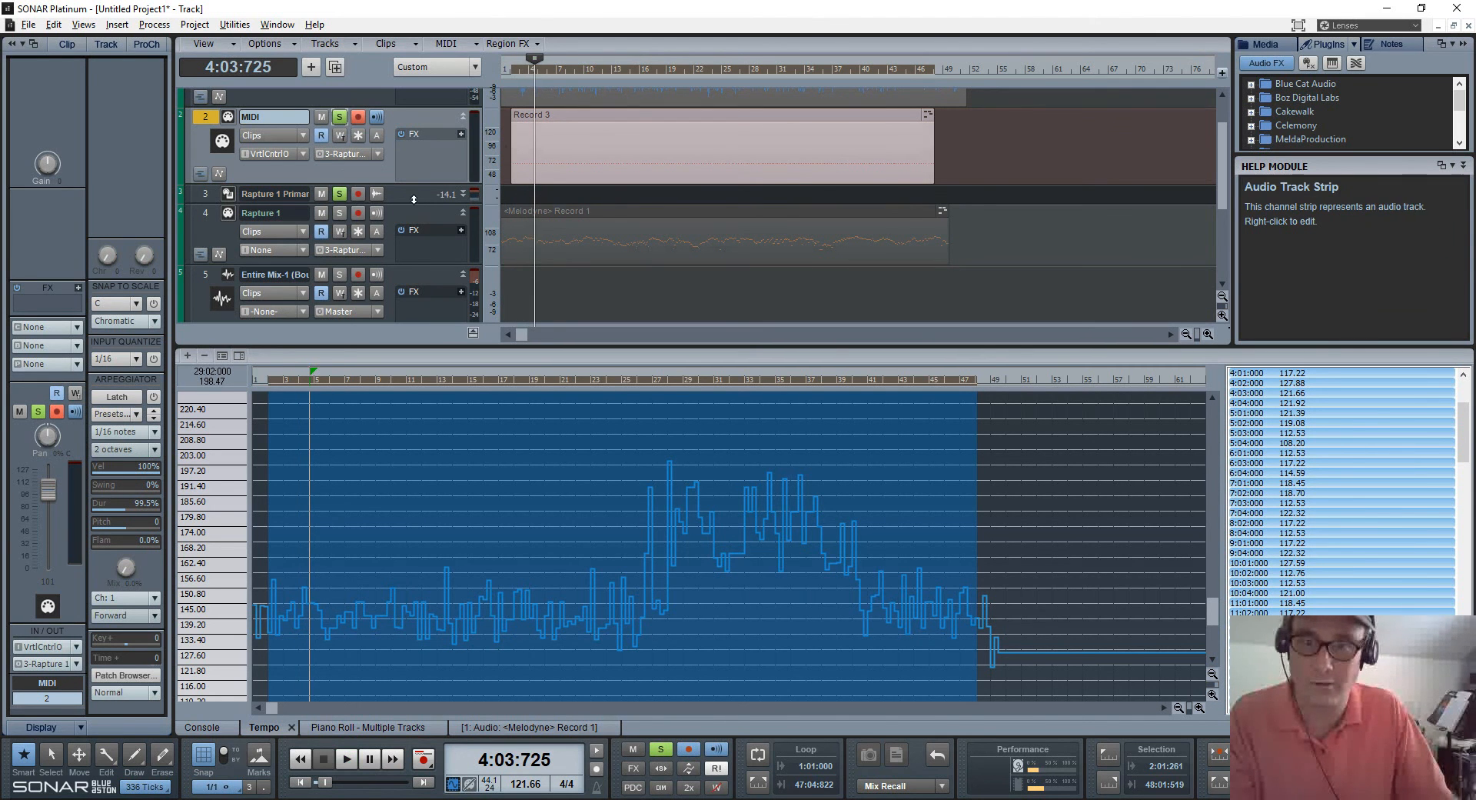
key("space")
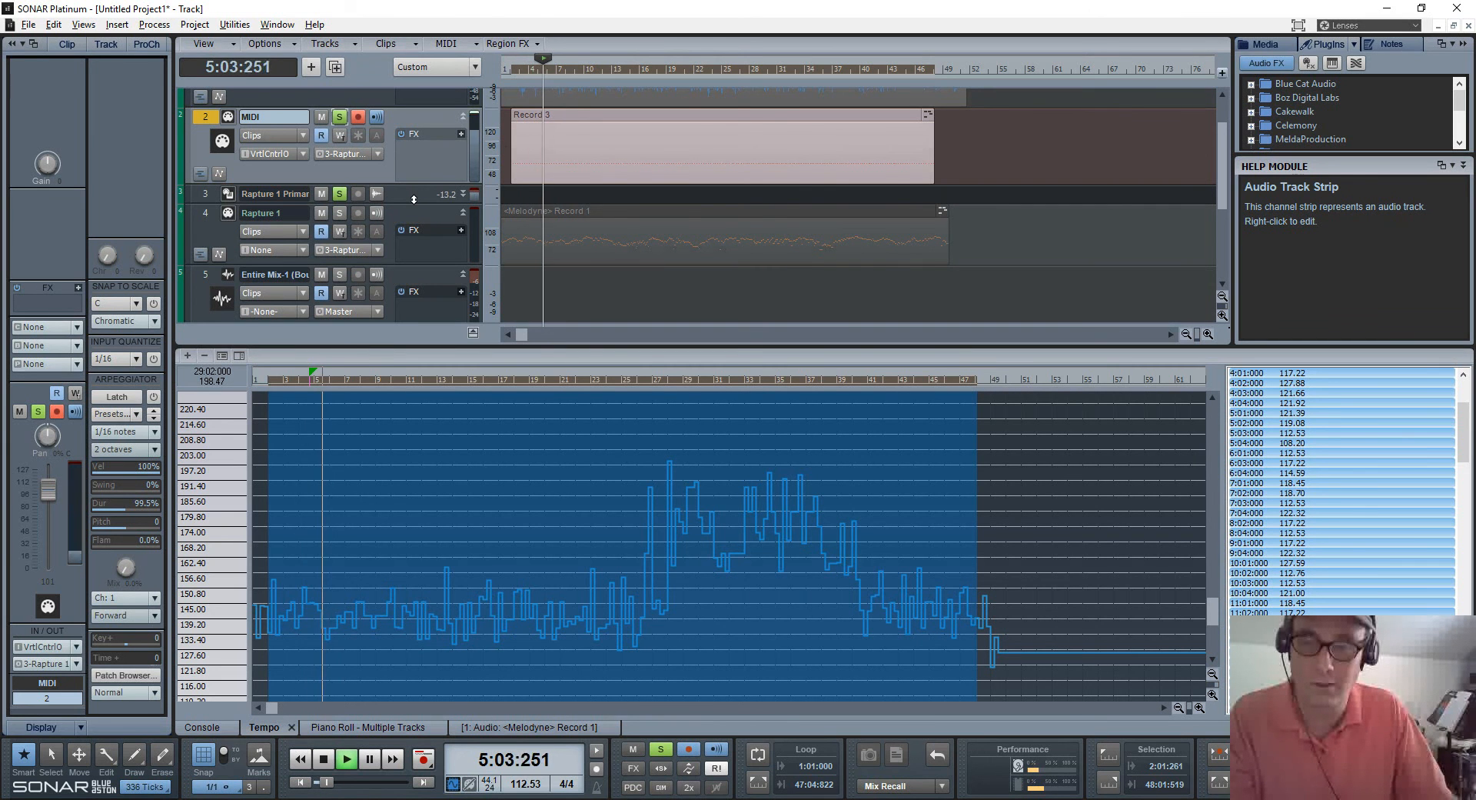
key("space")
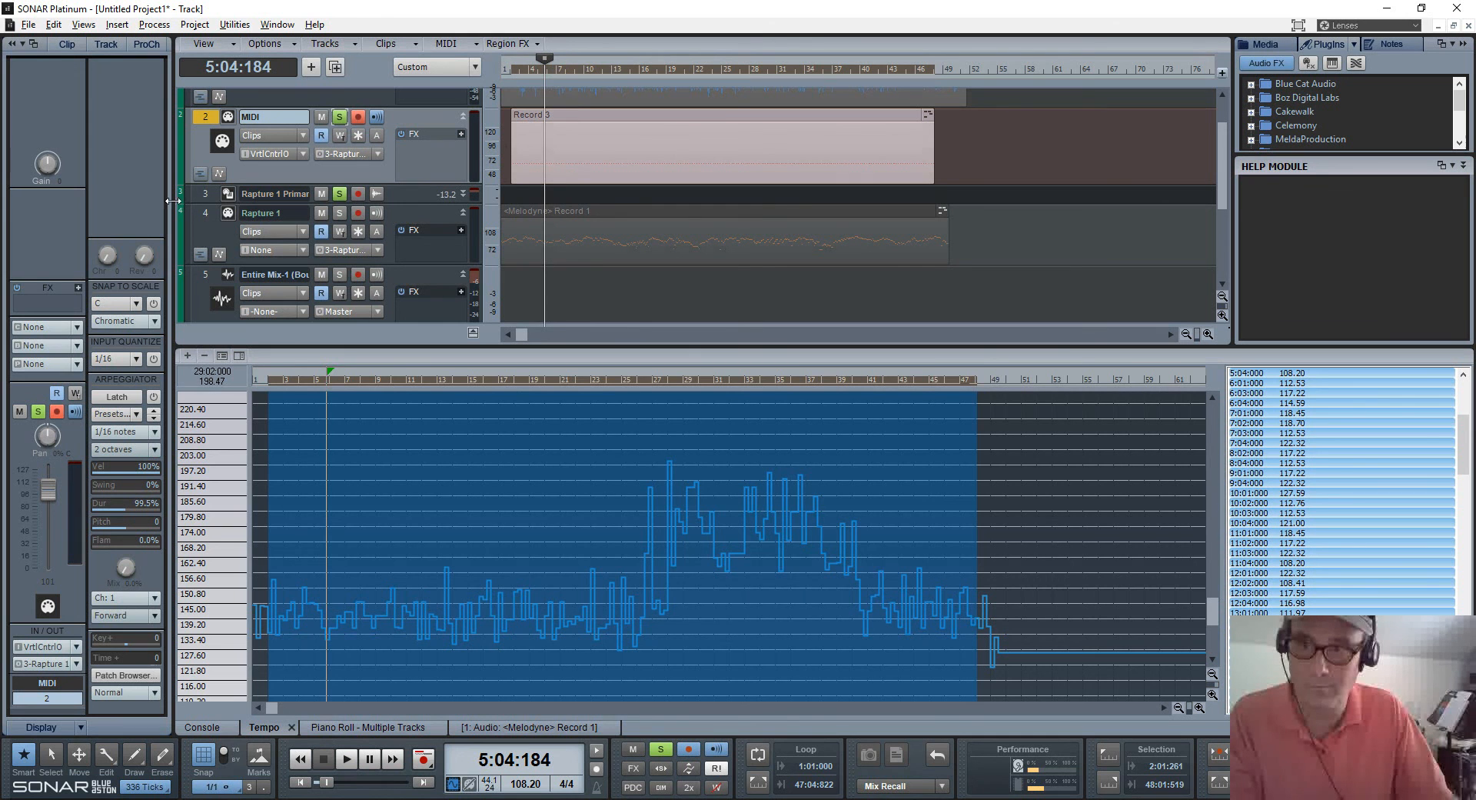
Bounce the soloed MIDI and Rapture 1 tracks to the existing Entire Mix-1 track as Split Mono.
left_click(205, 193)
key("ctrl+b")
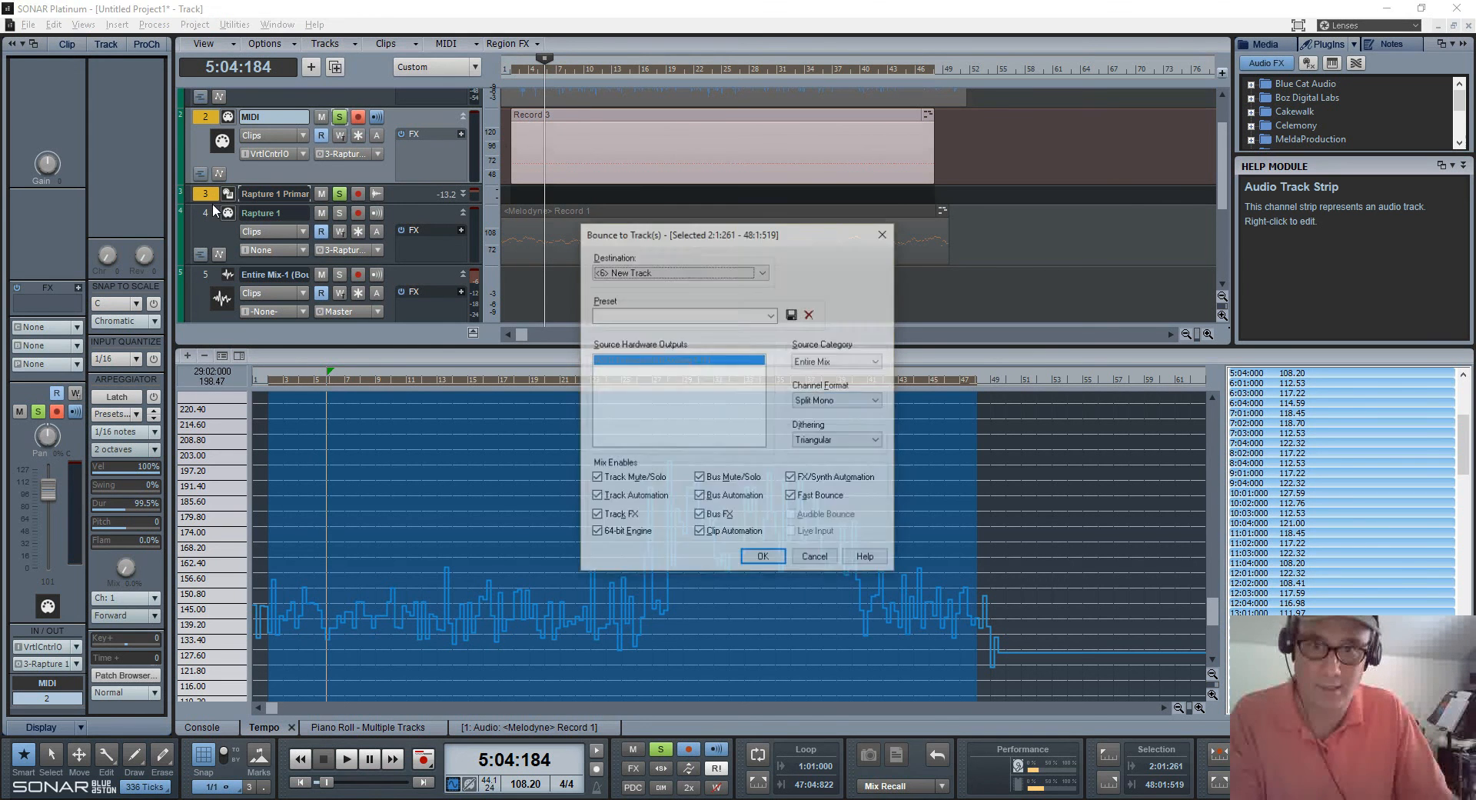
key("Up")
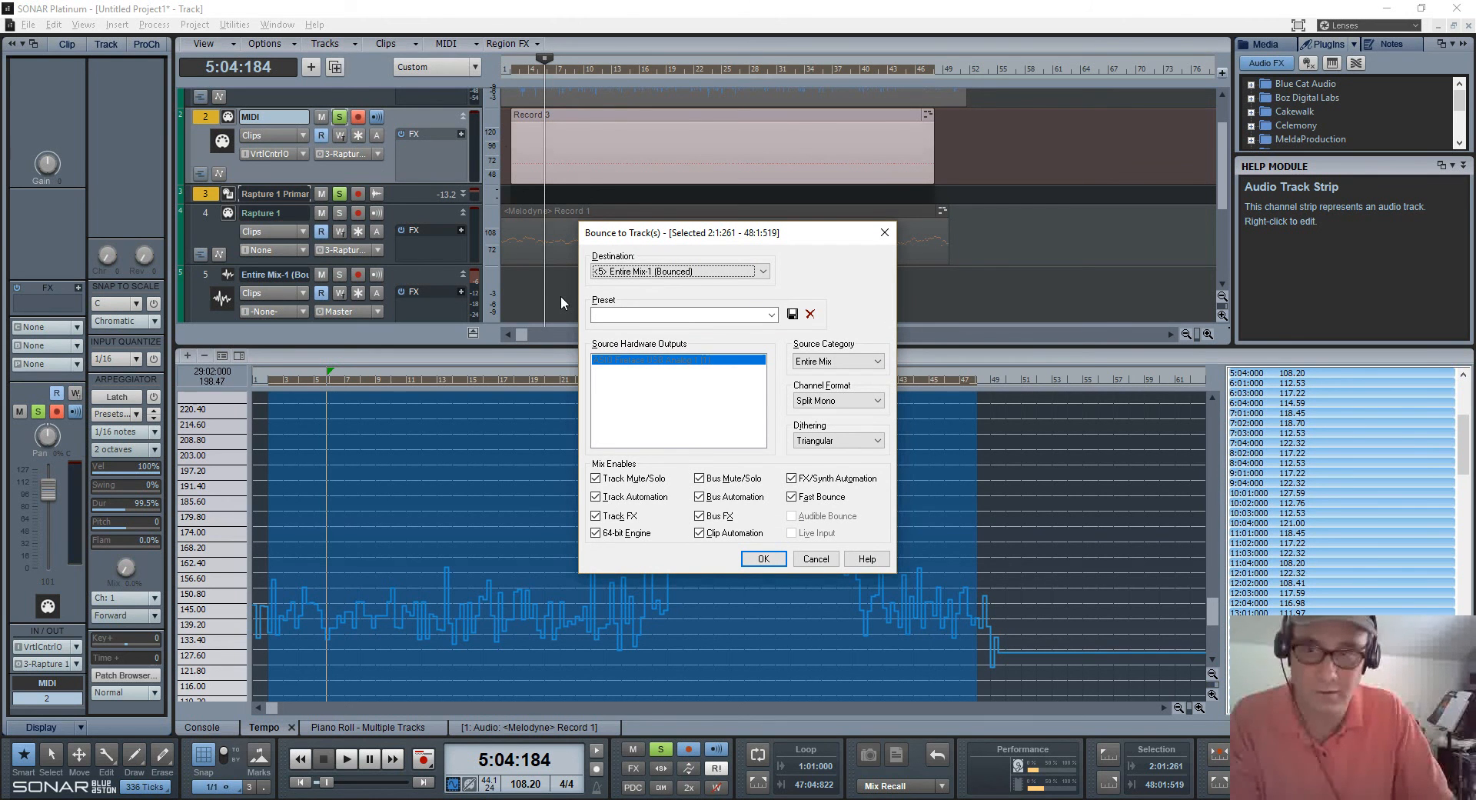
key("Return")
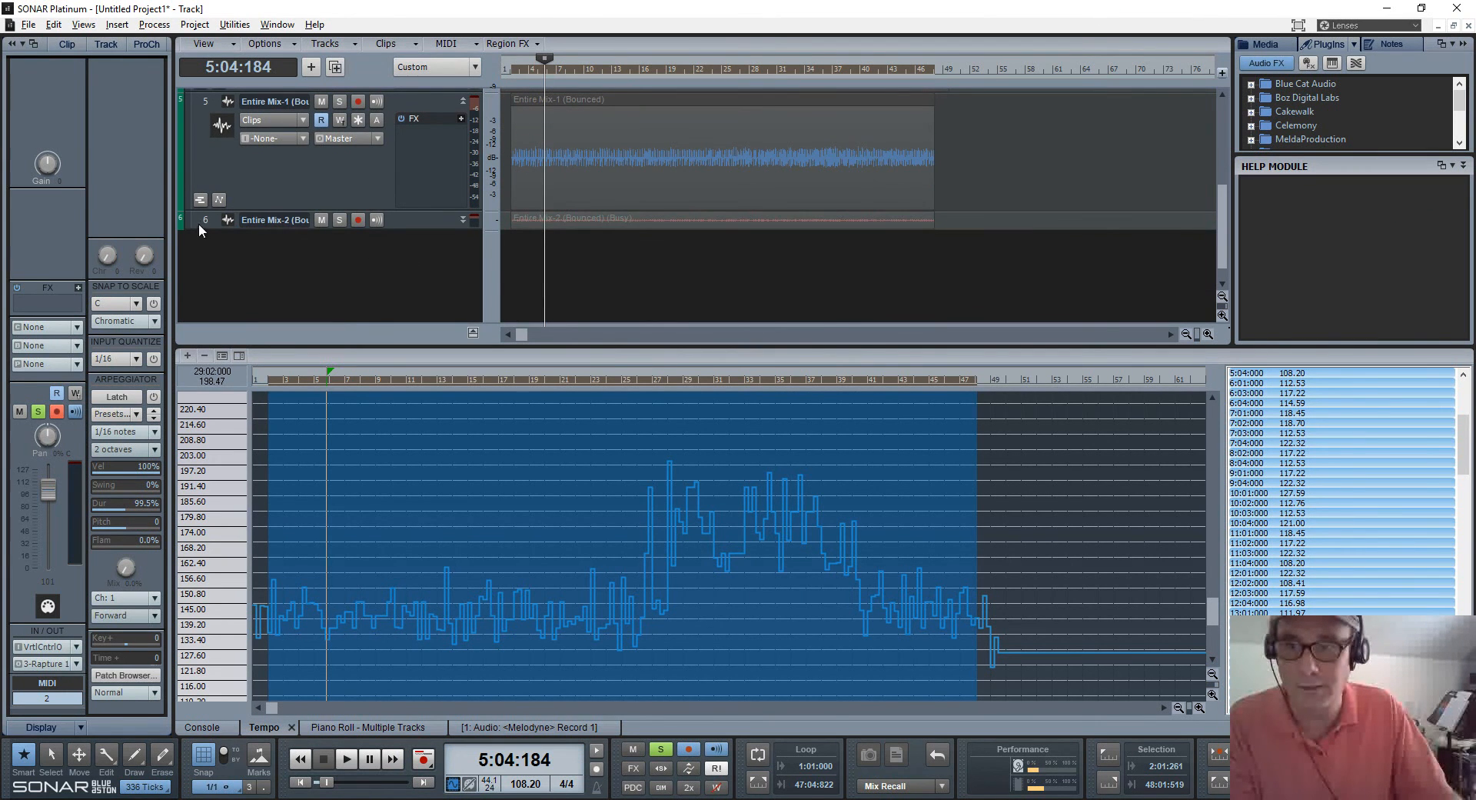
Expand the extra bounced track, Entire Mix-2, and delete it.
left_click(200, 223)
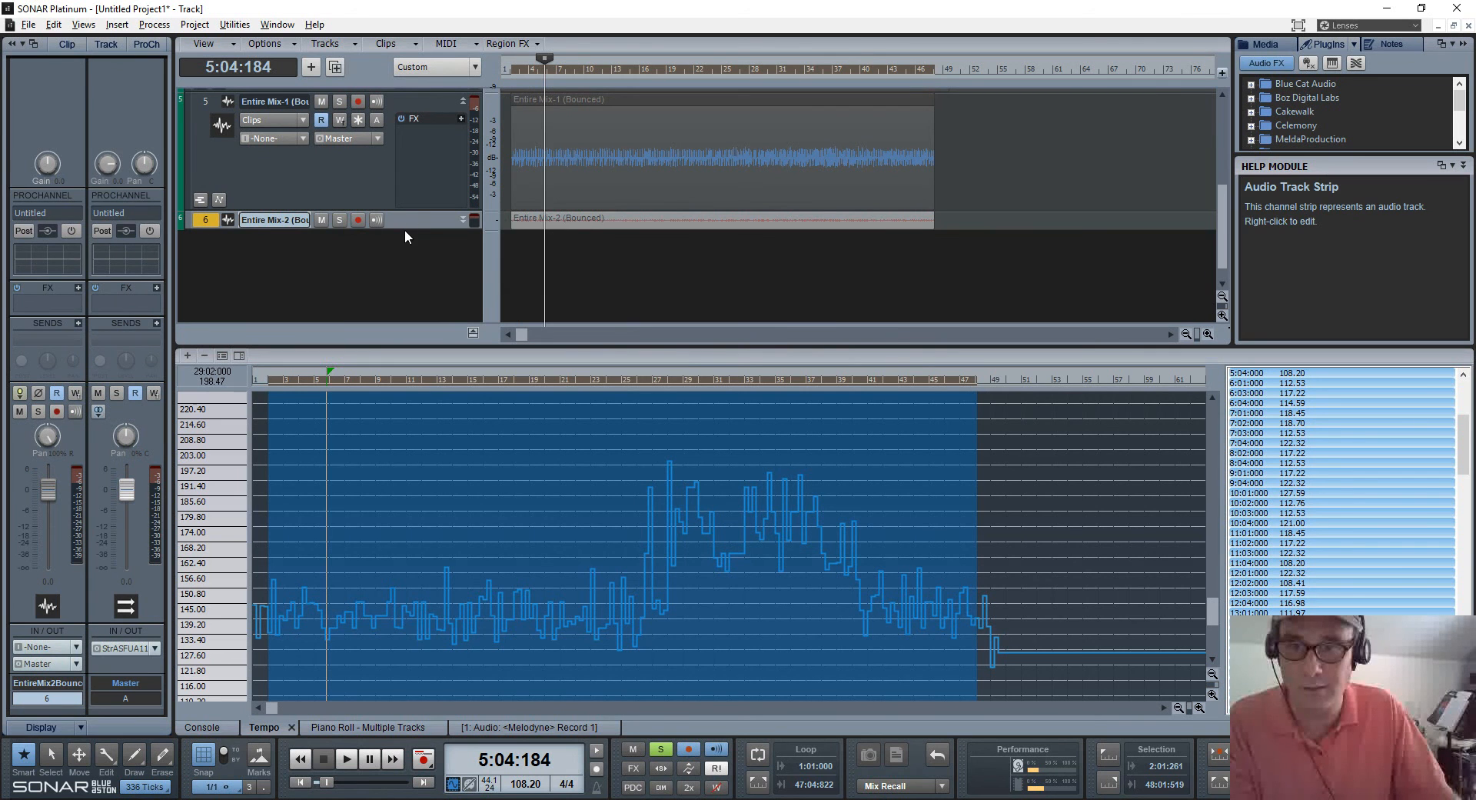
left_click_drag(404, 228, 404, 309)
right_click(353, 289)
left_click(421, 485)
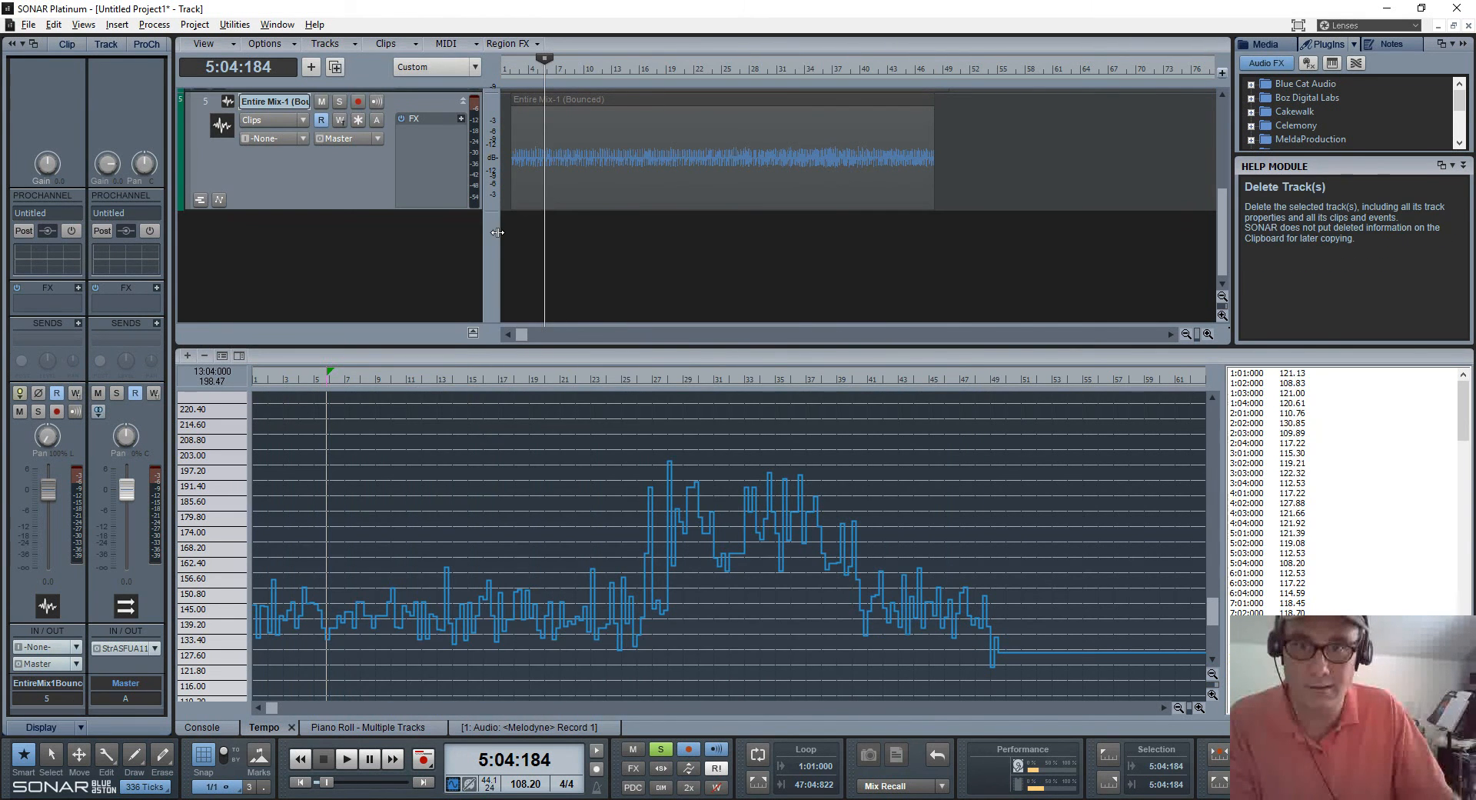
Extract the tempo from the bounced Entire Mix-1 clip onto the timeline with Melodyne and inspect the tempo curve.
right_click(639, 111)
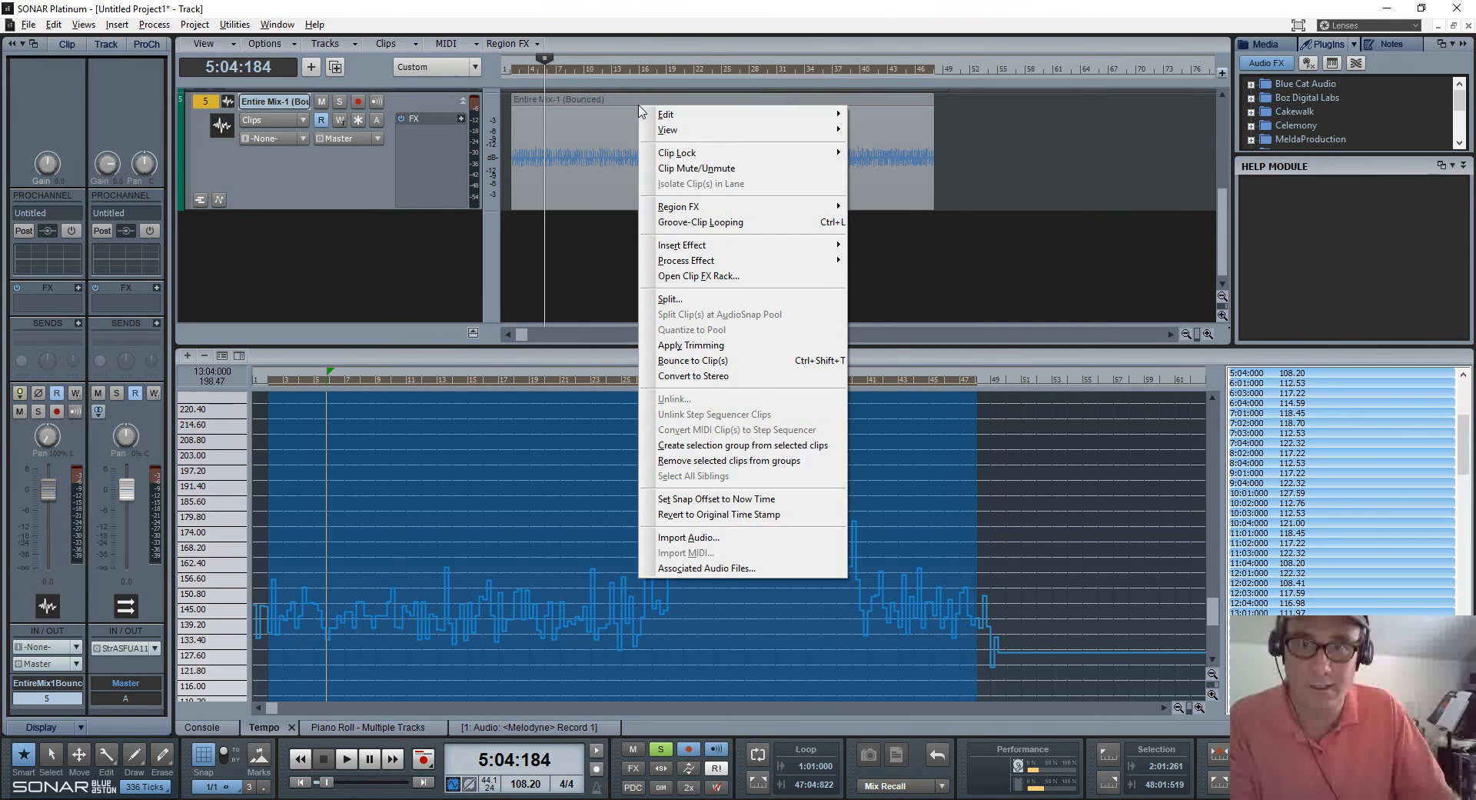
left_click(609, 110)
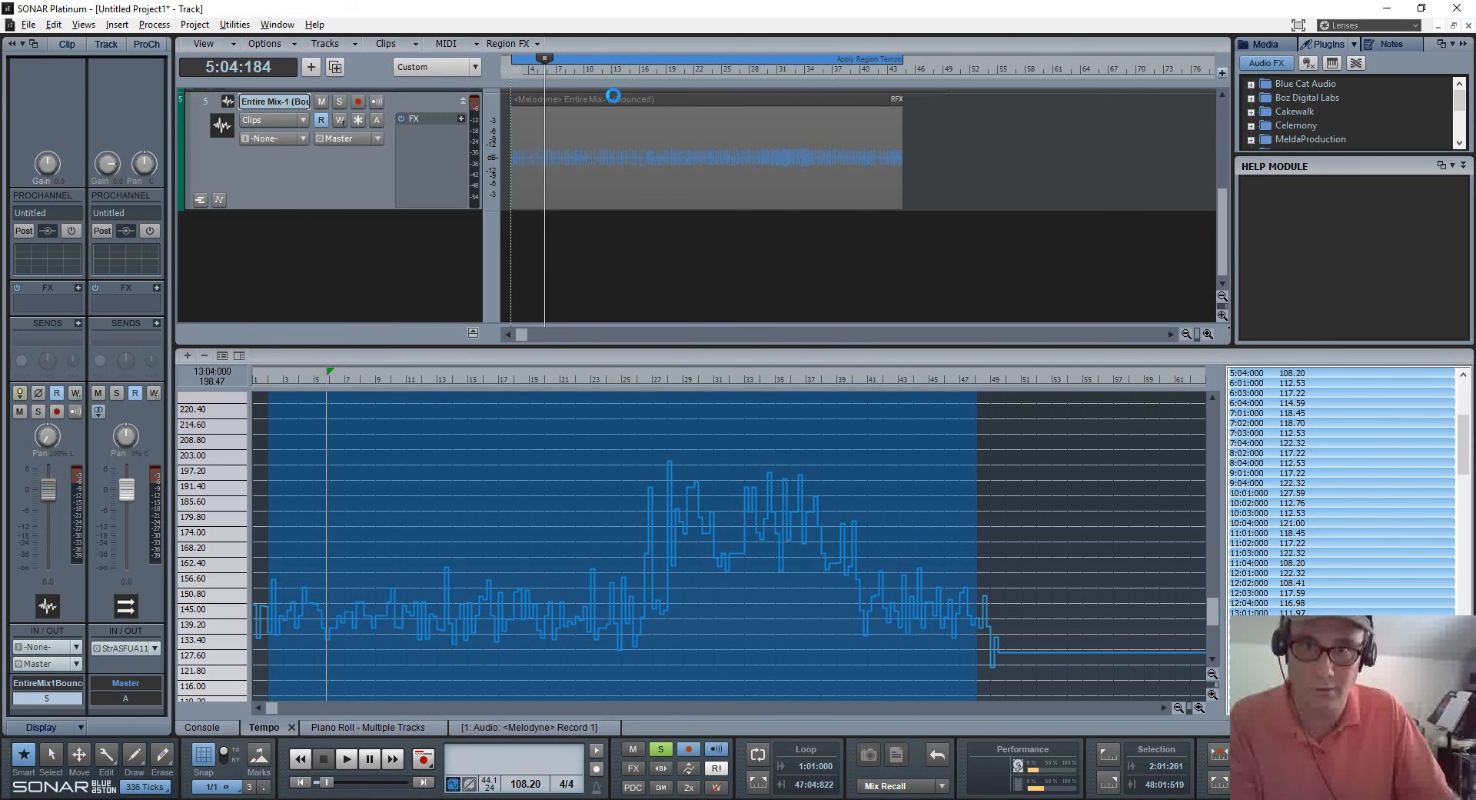
scroll(829, 505, "down", 5)
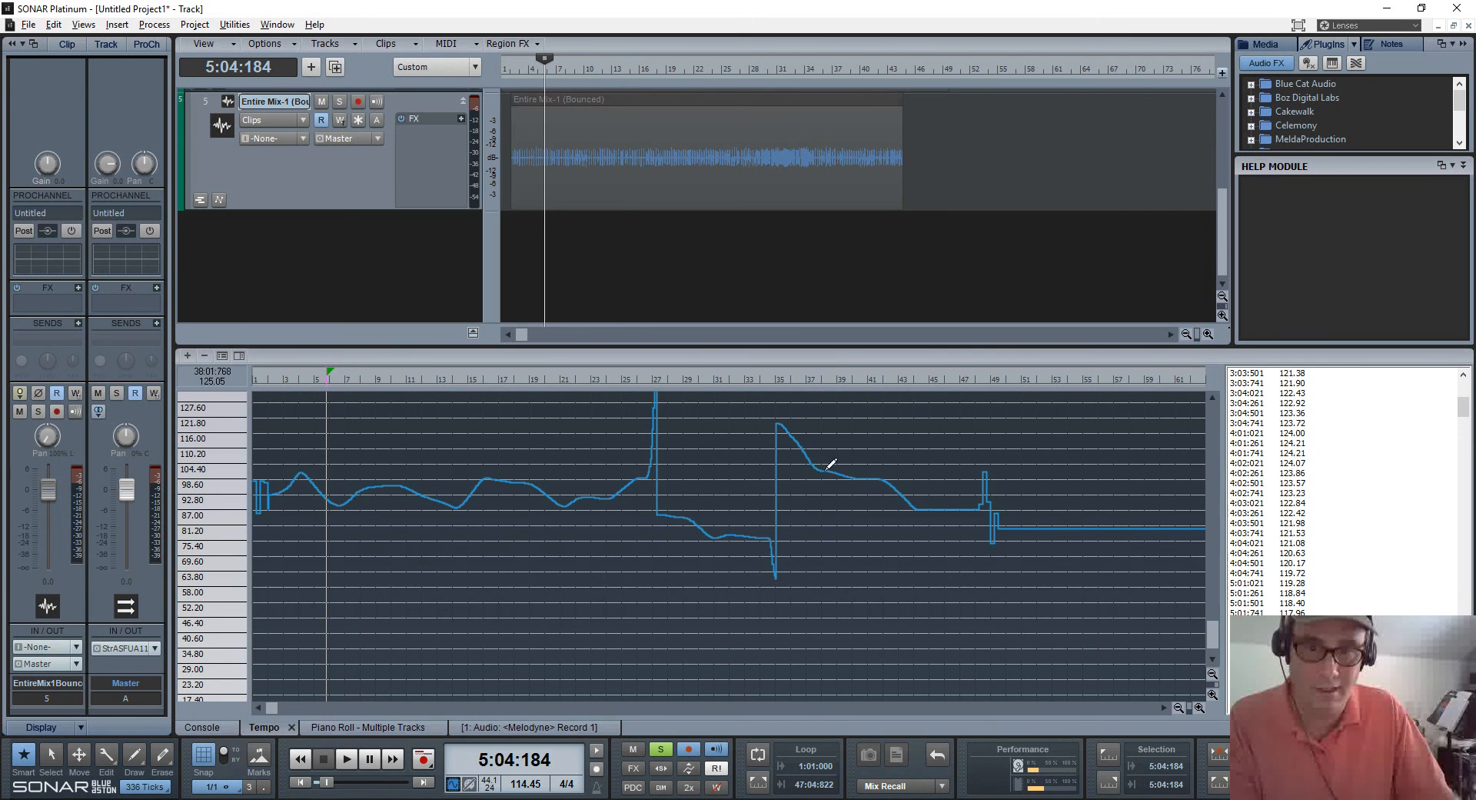
scroll(975, 571, "up", 2)
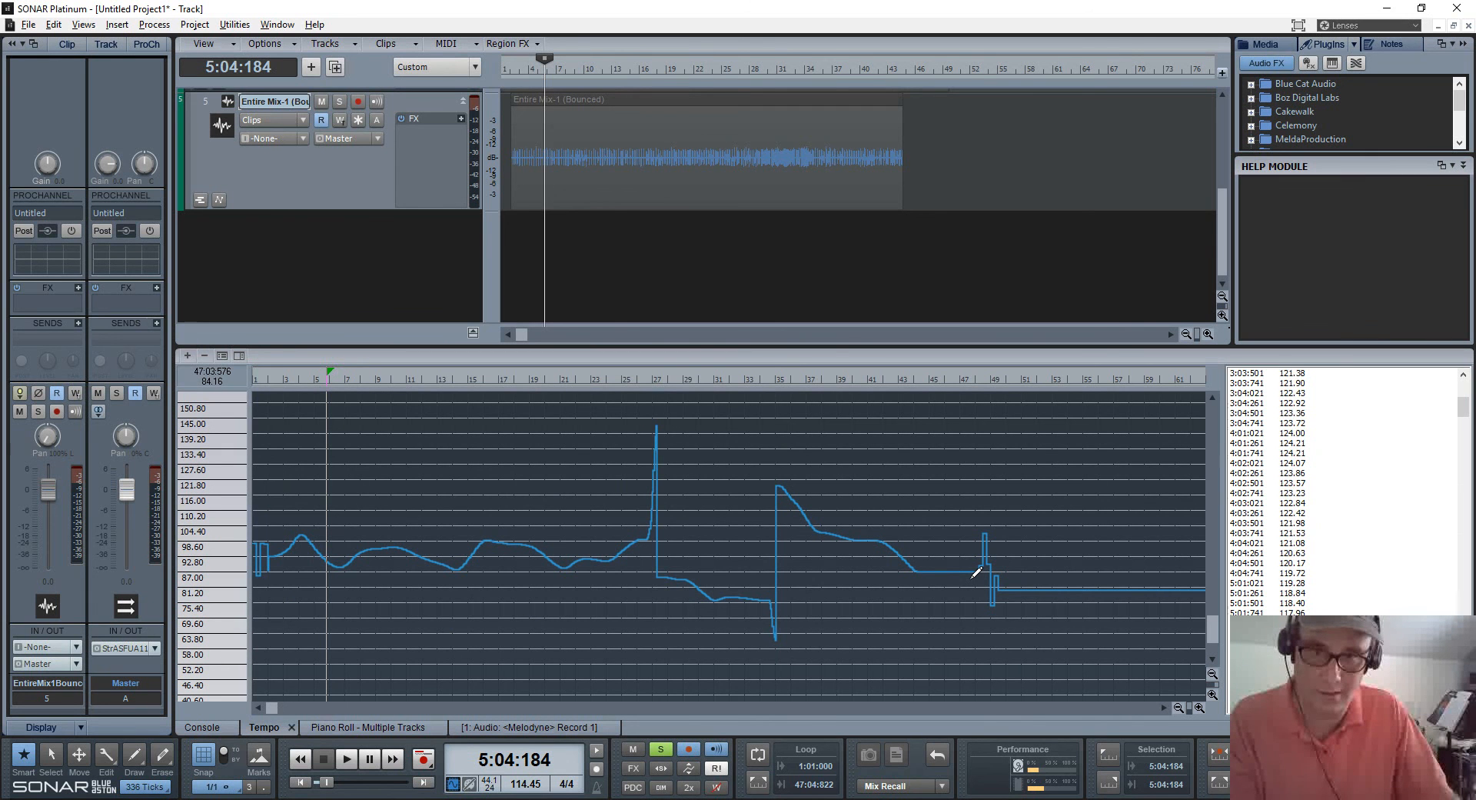
Apply the guitar audio clip's Melodyne region tempo to the project timeline.
scroll(643, 275, "up", 3)
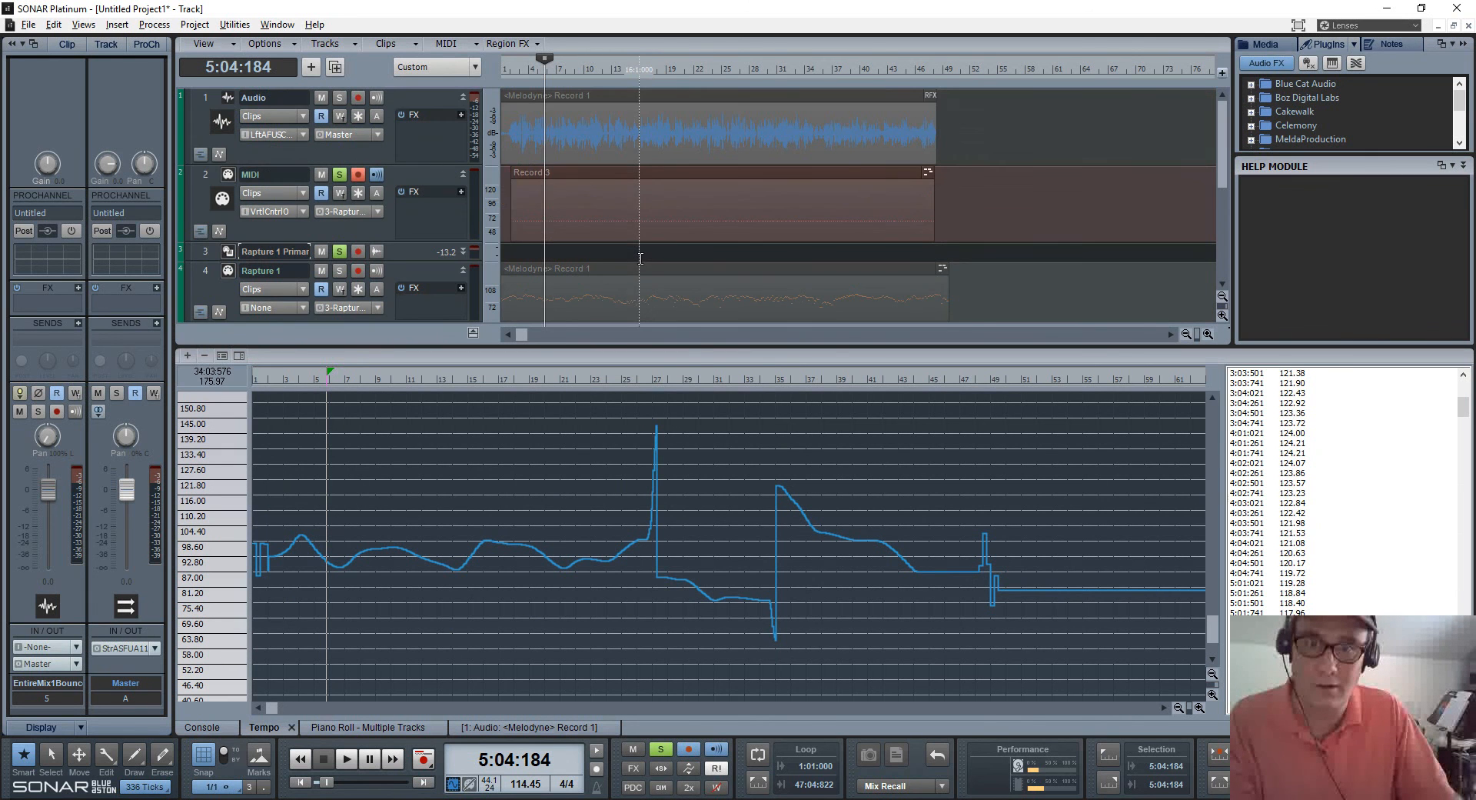
left_click(672, 98)
left_click_drag(672, 98, 674, 68)
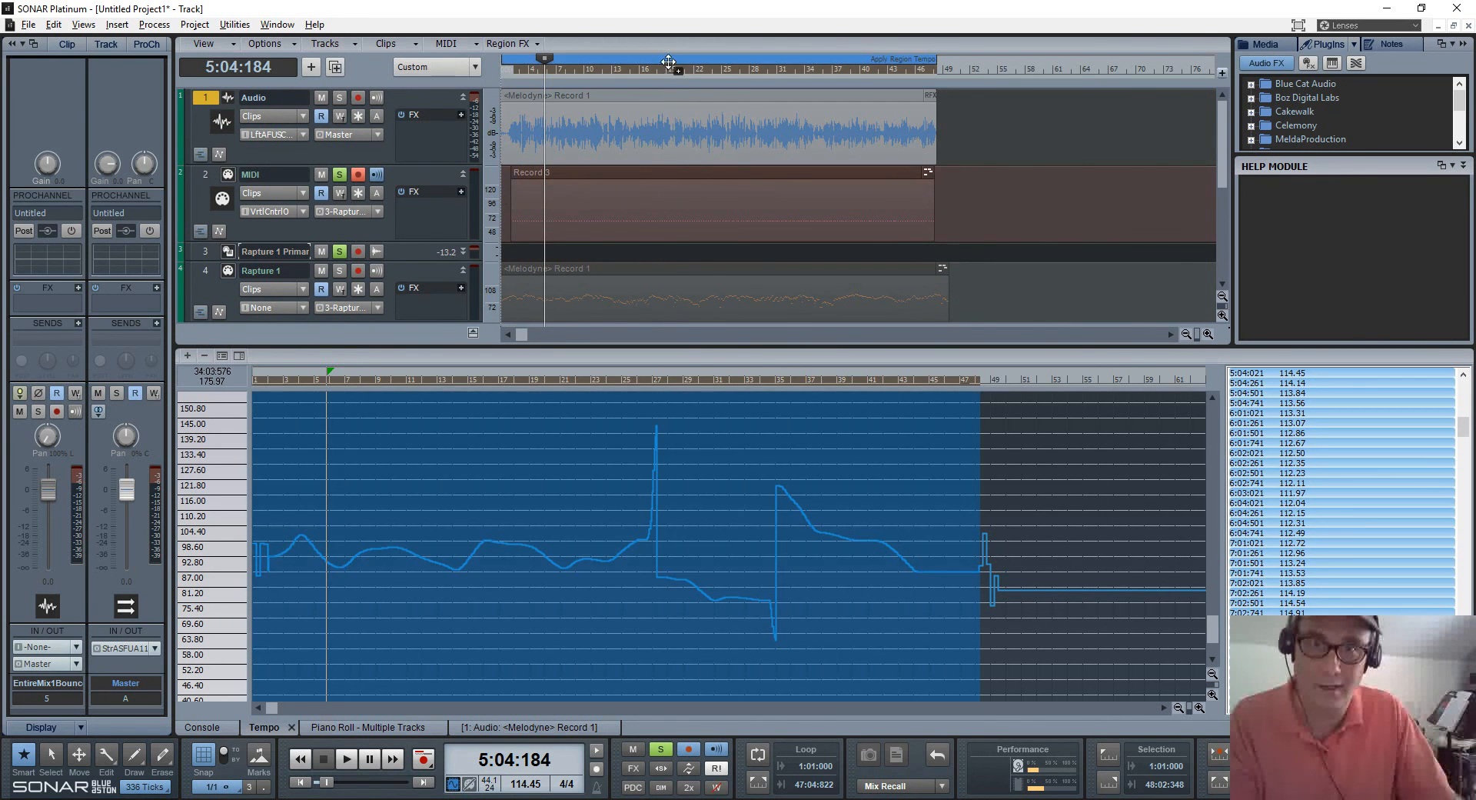
Undo and restore the guitar clip's tempo extraction to compare its tempo curve with the bounced clip's curve.
scroll(699, 300, "down", 3)
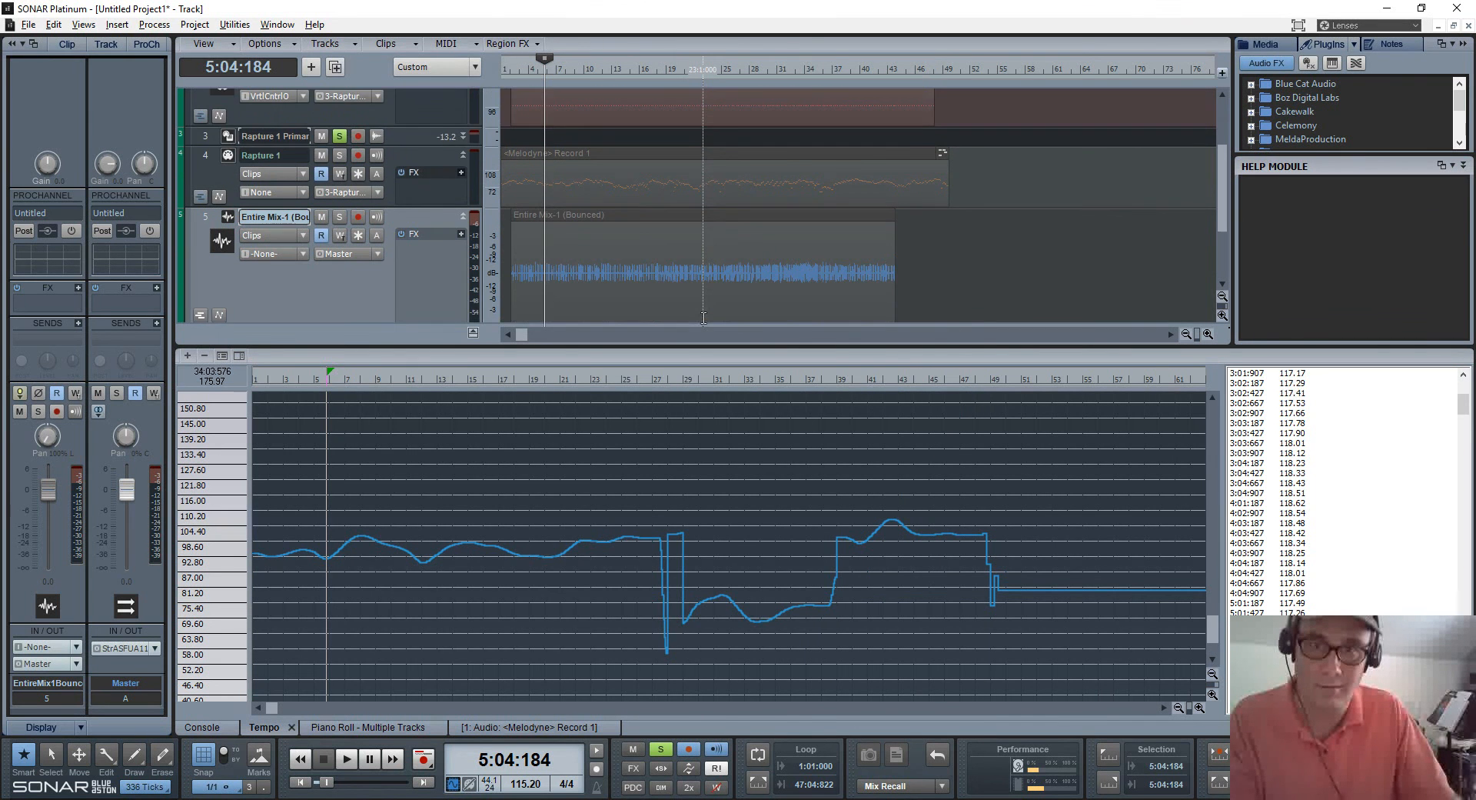
scroll(704, 315, "down", 2)
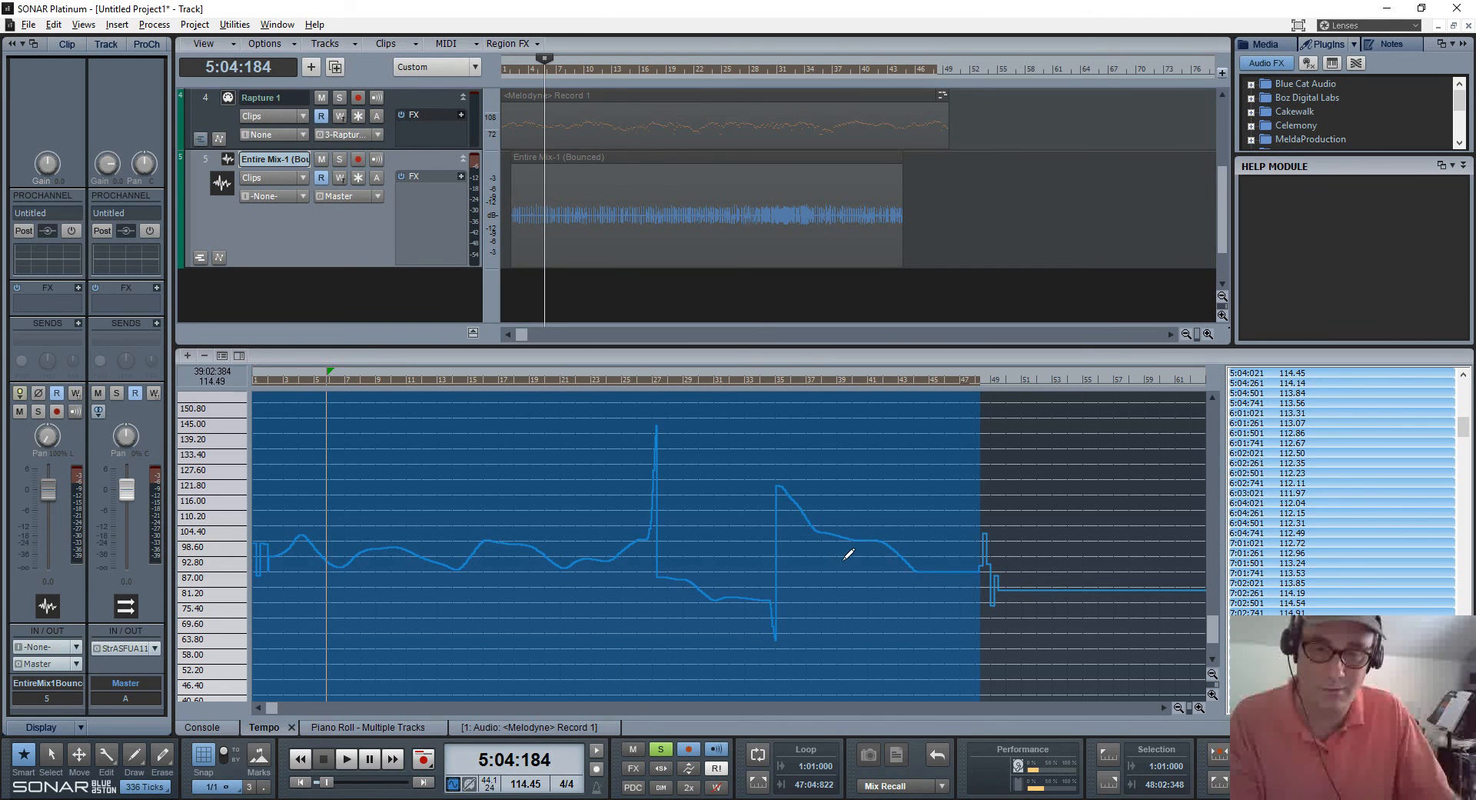
key("ctrl+z")
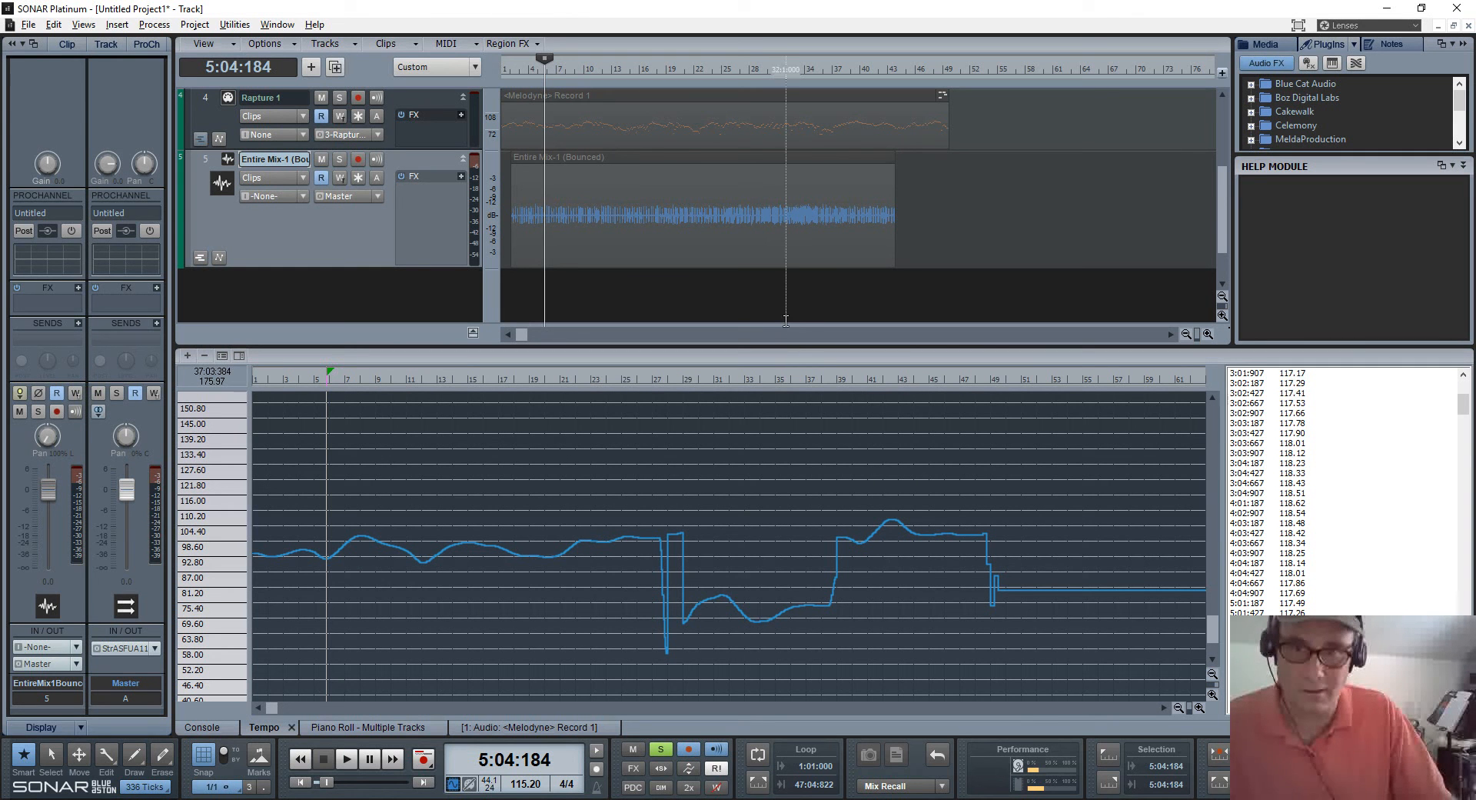
scroll(360, 238, "up", 3)
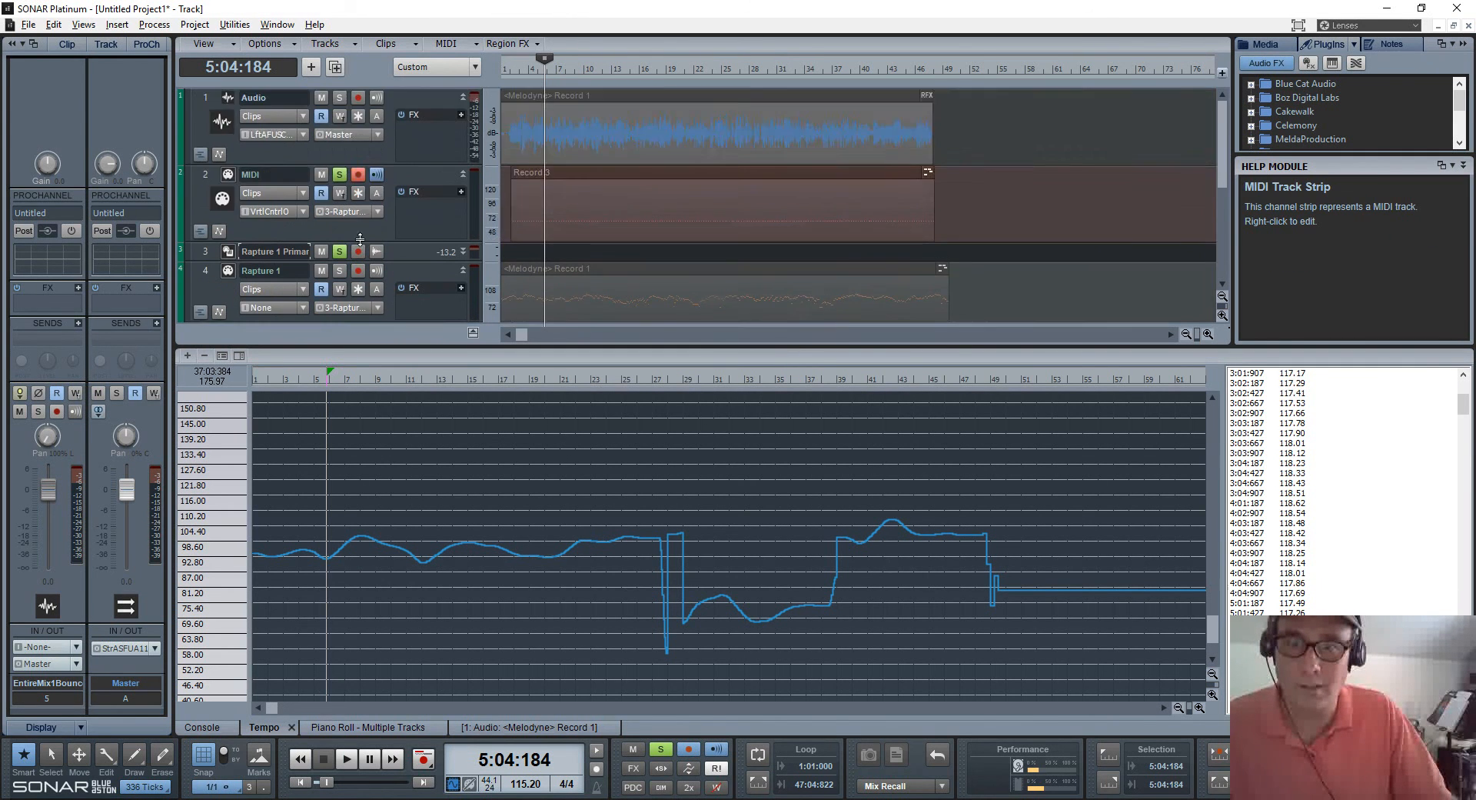
Solo the Rapture 1 MIDI track in place of the MIDI track and play the project from the start.
scroll(360, 238, "down", 2)
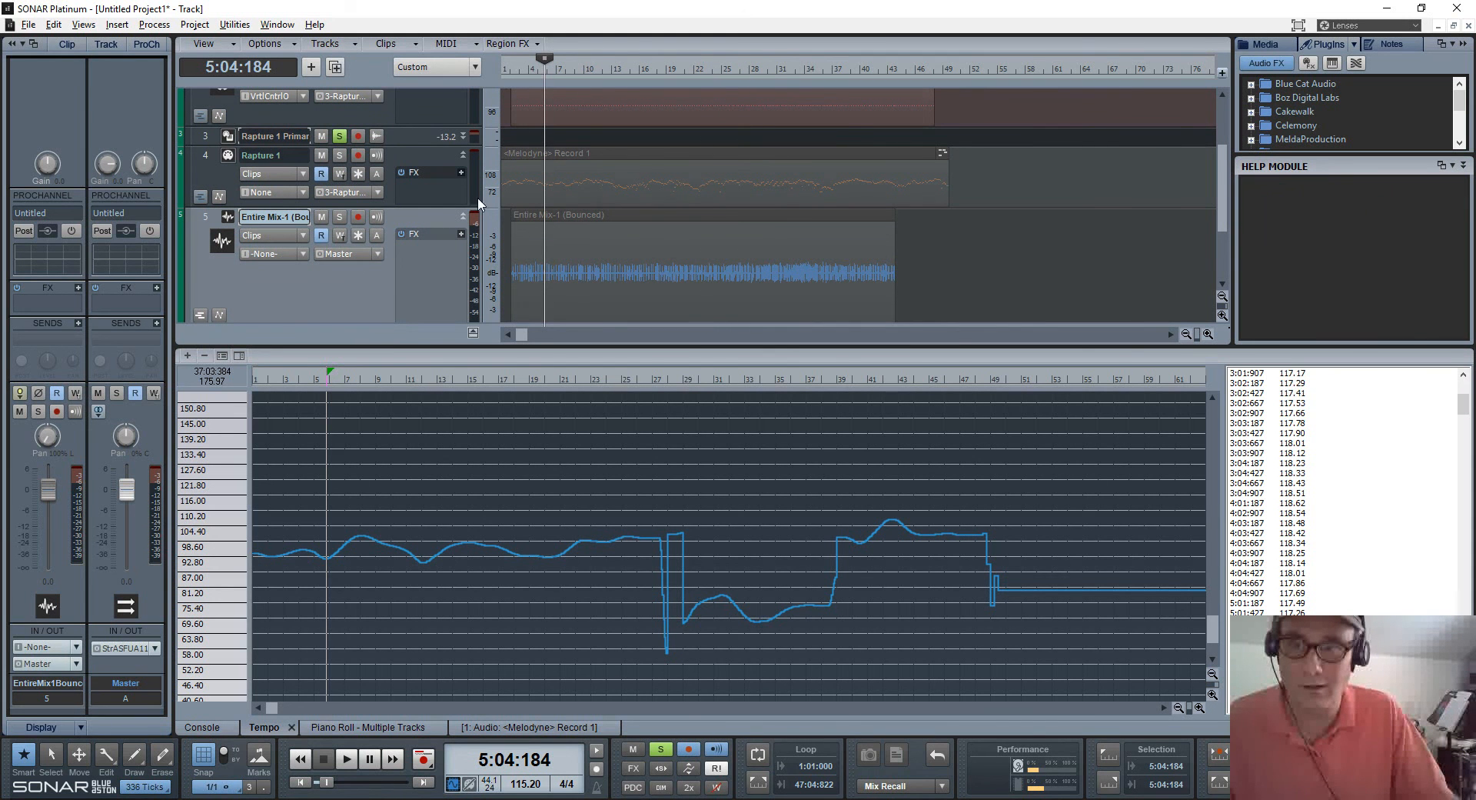
left_click(339, 155)
scroll(342, 165, "up", 2)
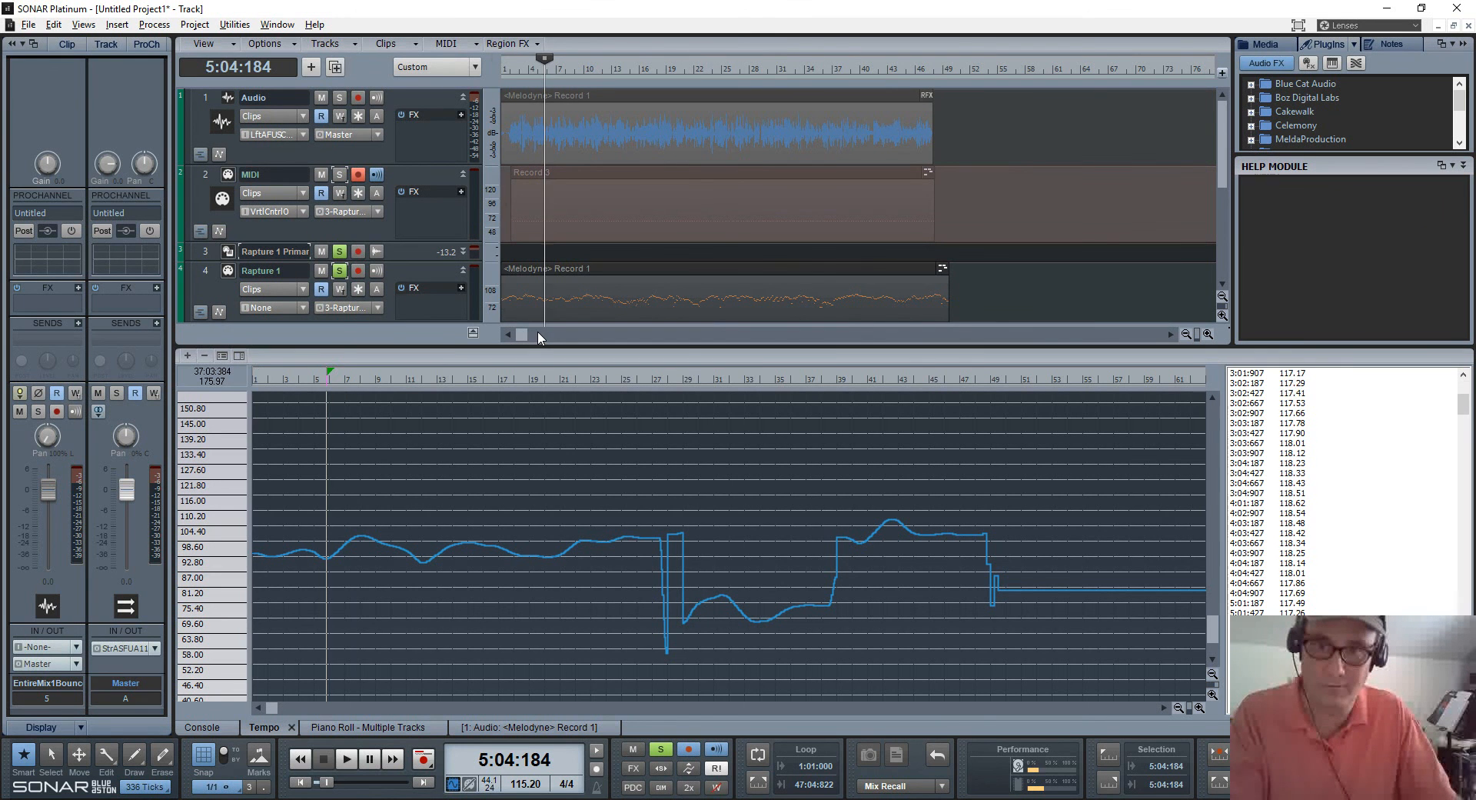
key("w")
key("space")
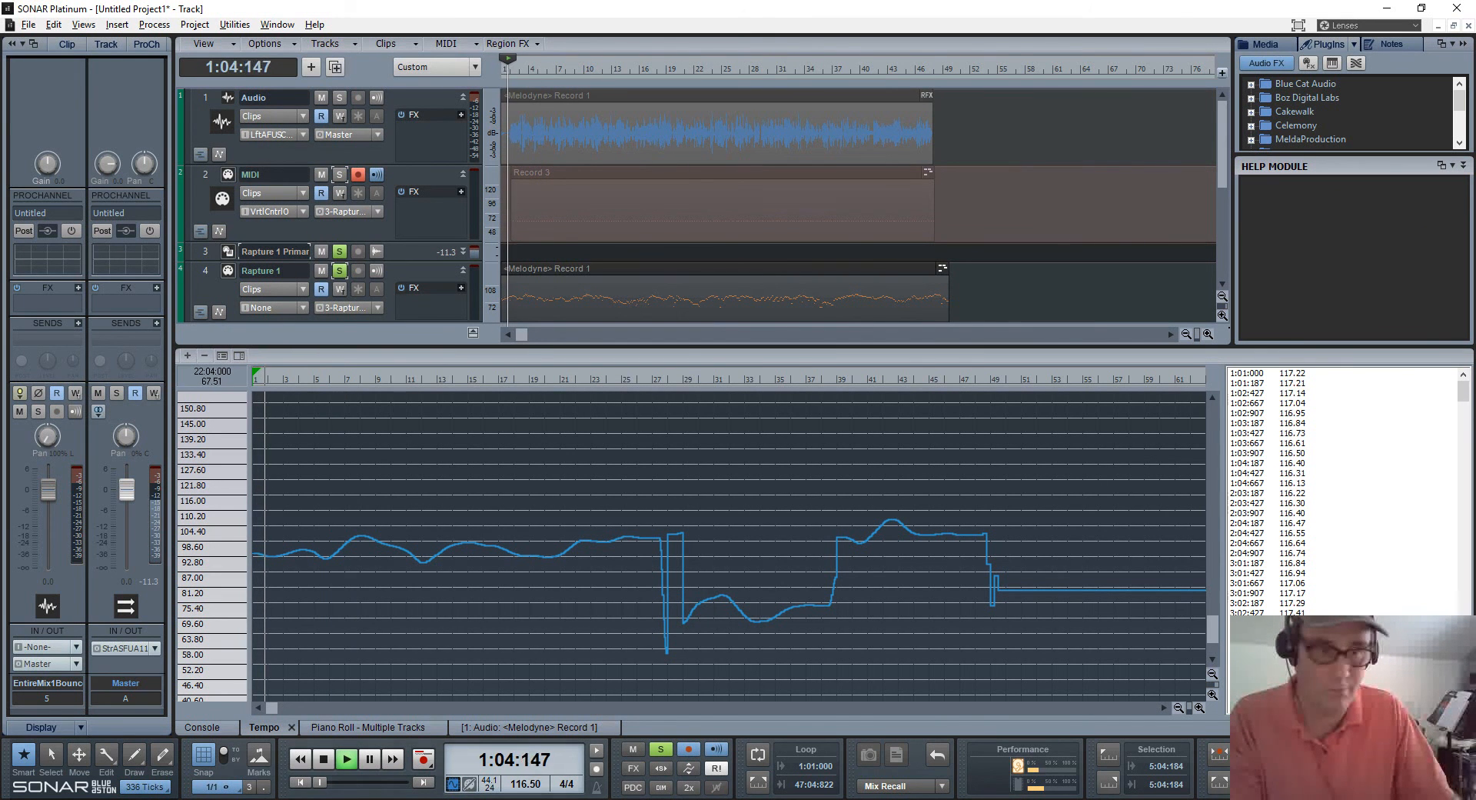
Delete all the extracted tempo changes from the tempo list, leaving only the initial entry.
left_click(1392, 433)
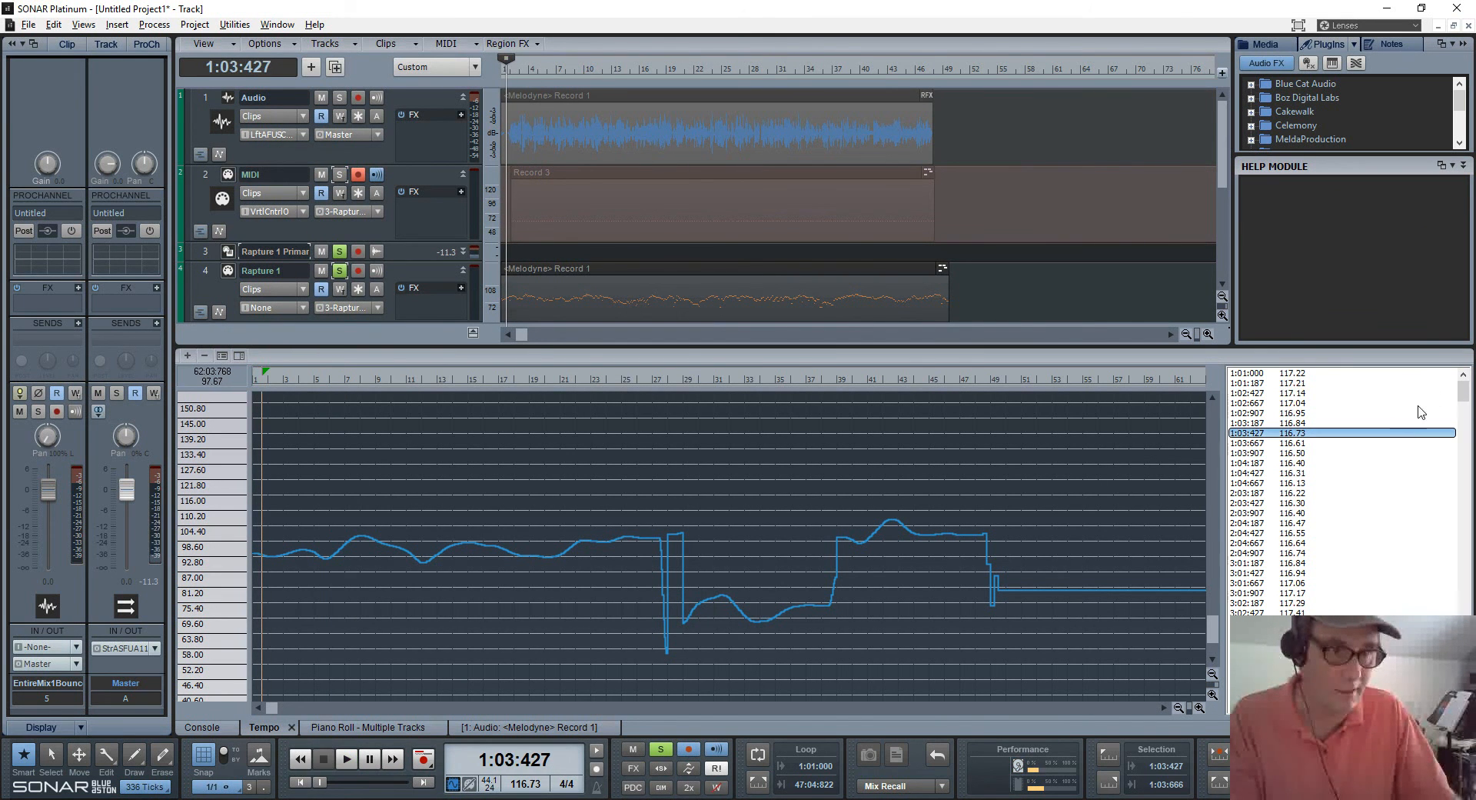
left_click(1345, 383)
left_click_drag(1465, 388, 1464, 638)
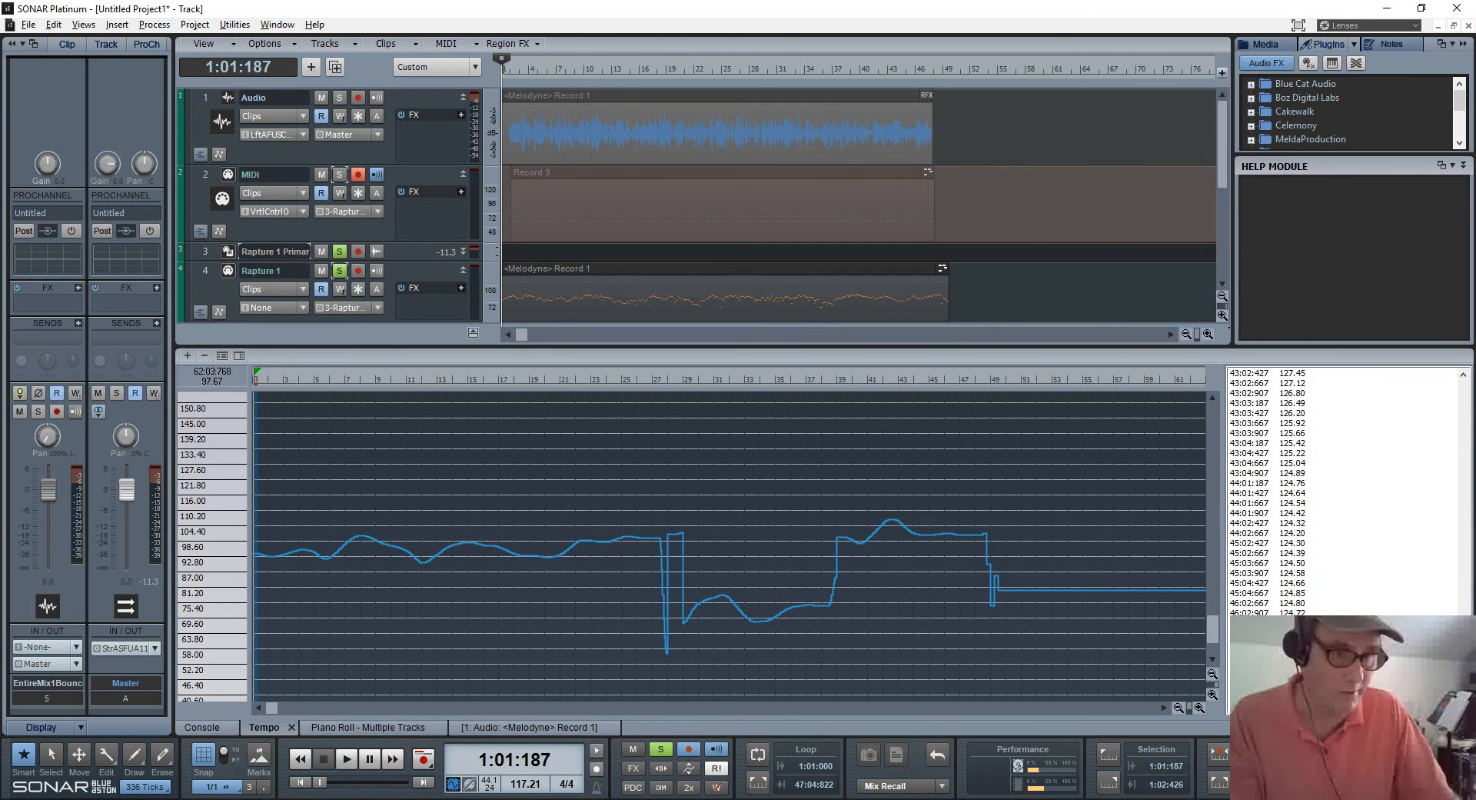
key("ctrl+a")
key("Delete")
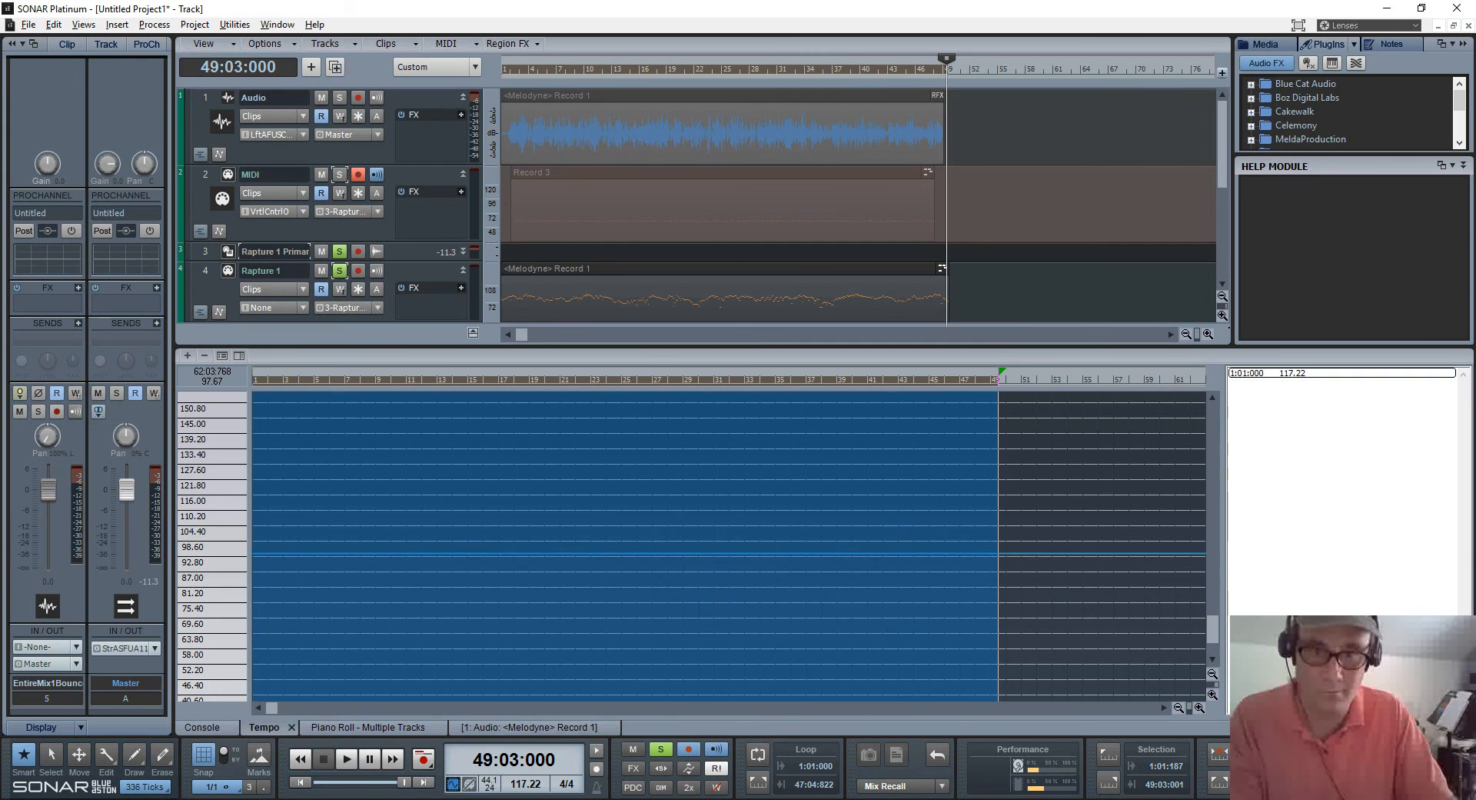
Return to the project start and set the tempo to 97.
key("ctrl+Home")
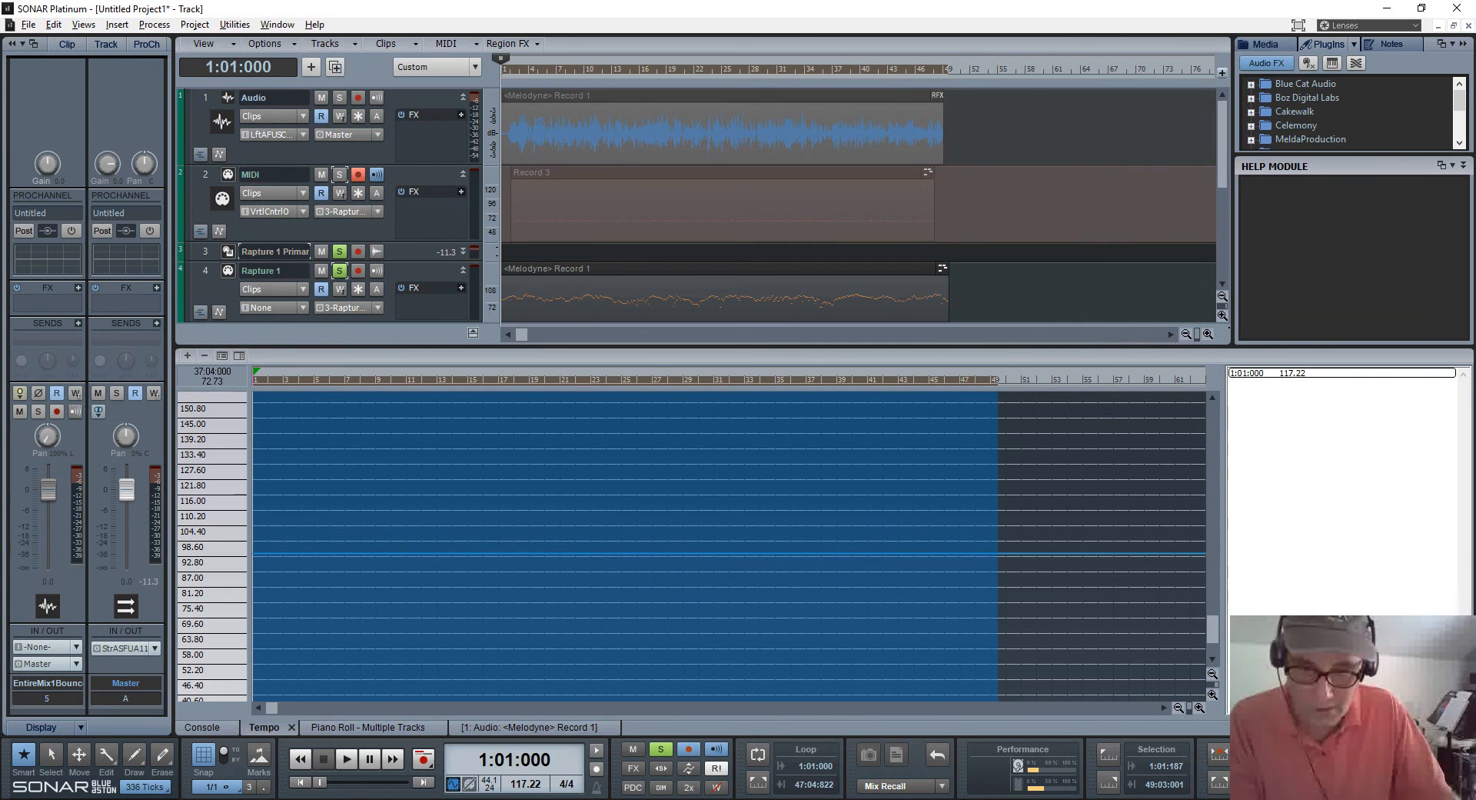
left_click(535, 784)
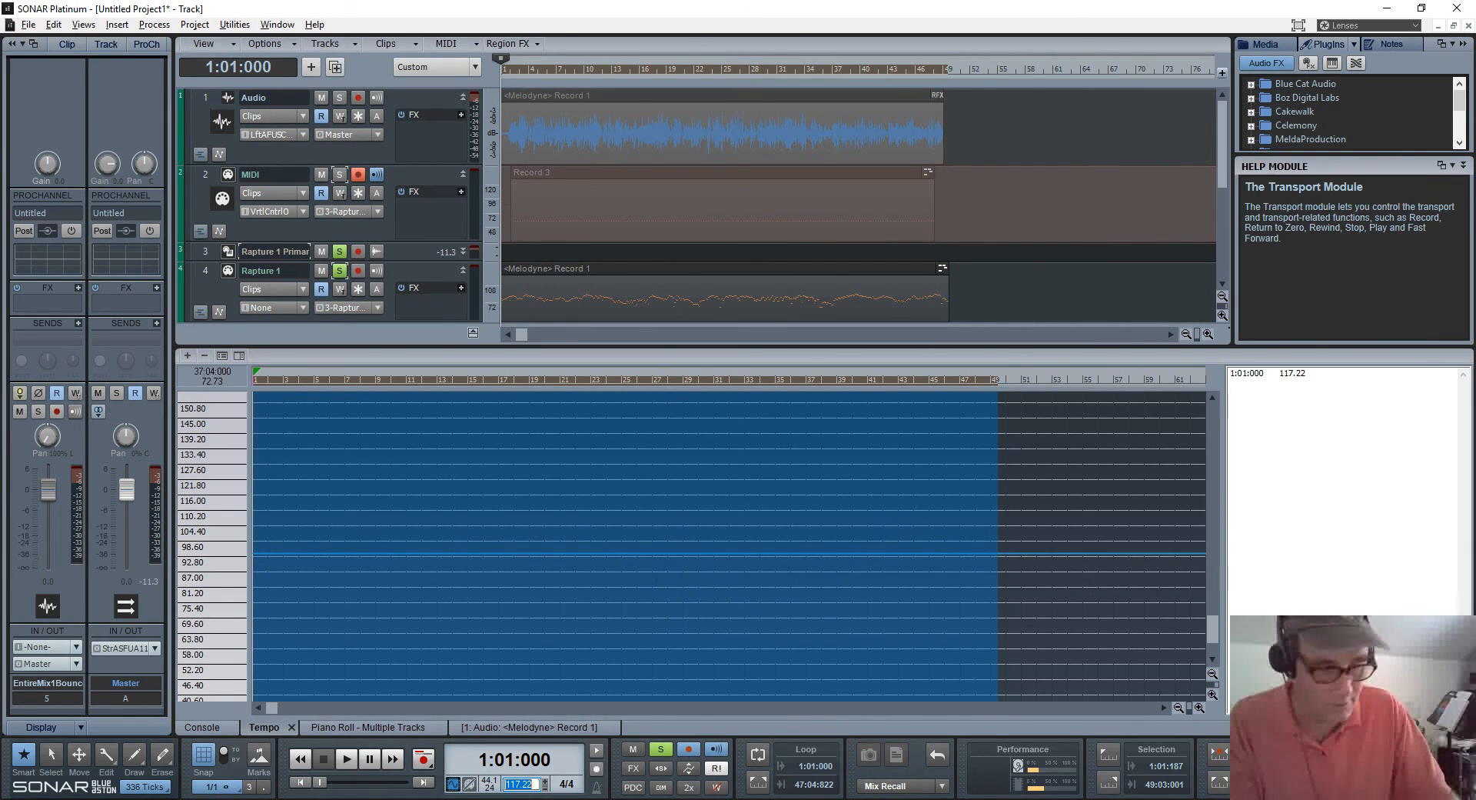
mouse_move(773, 799)
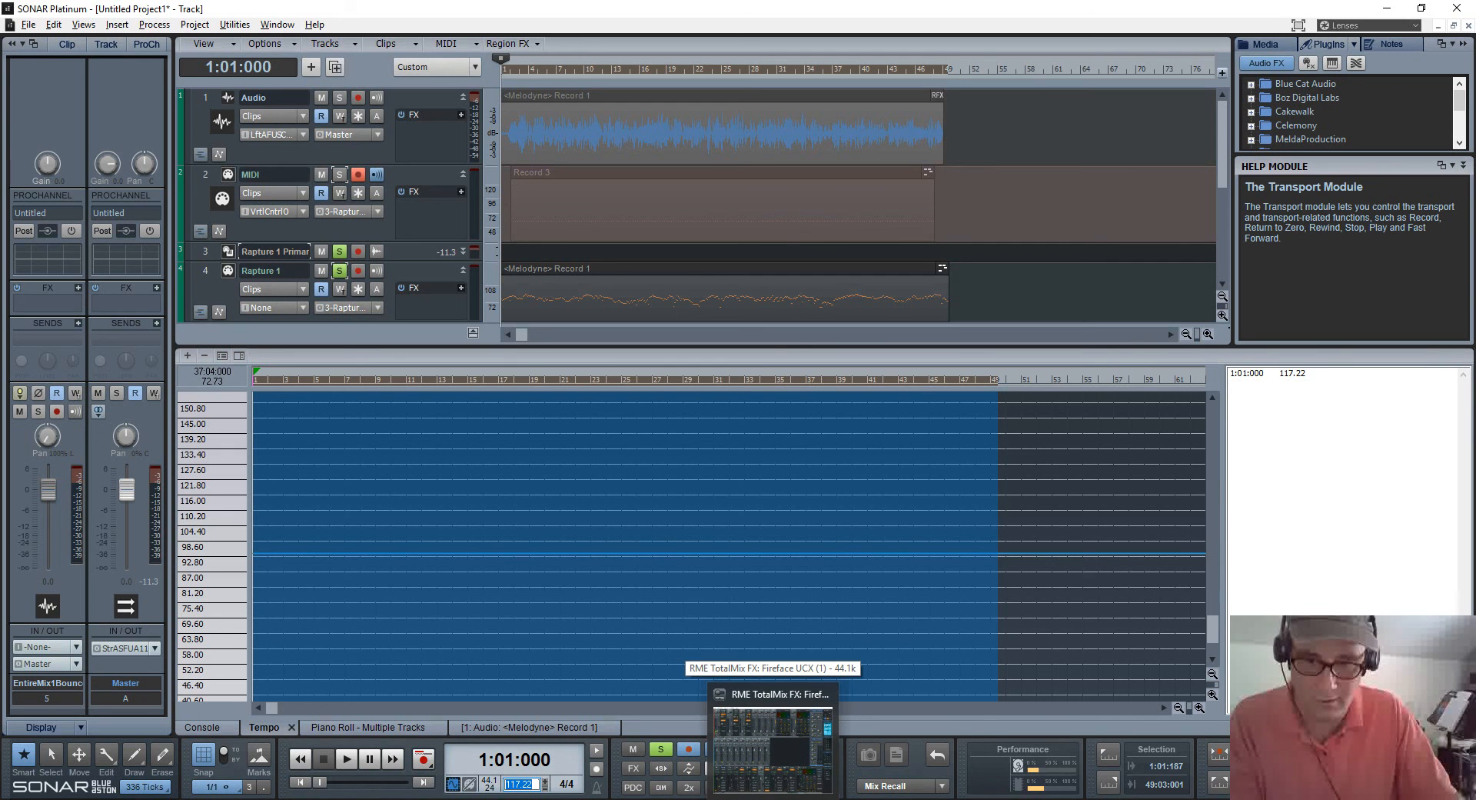
type("97")
key("Return")
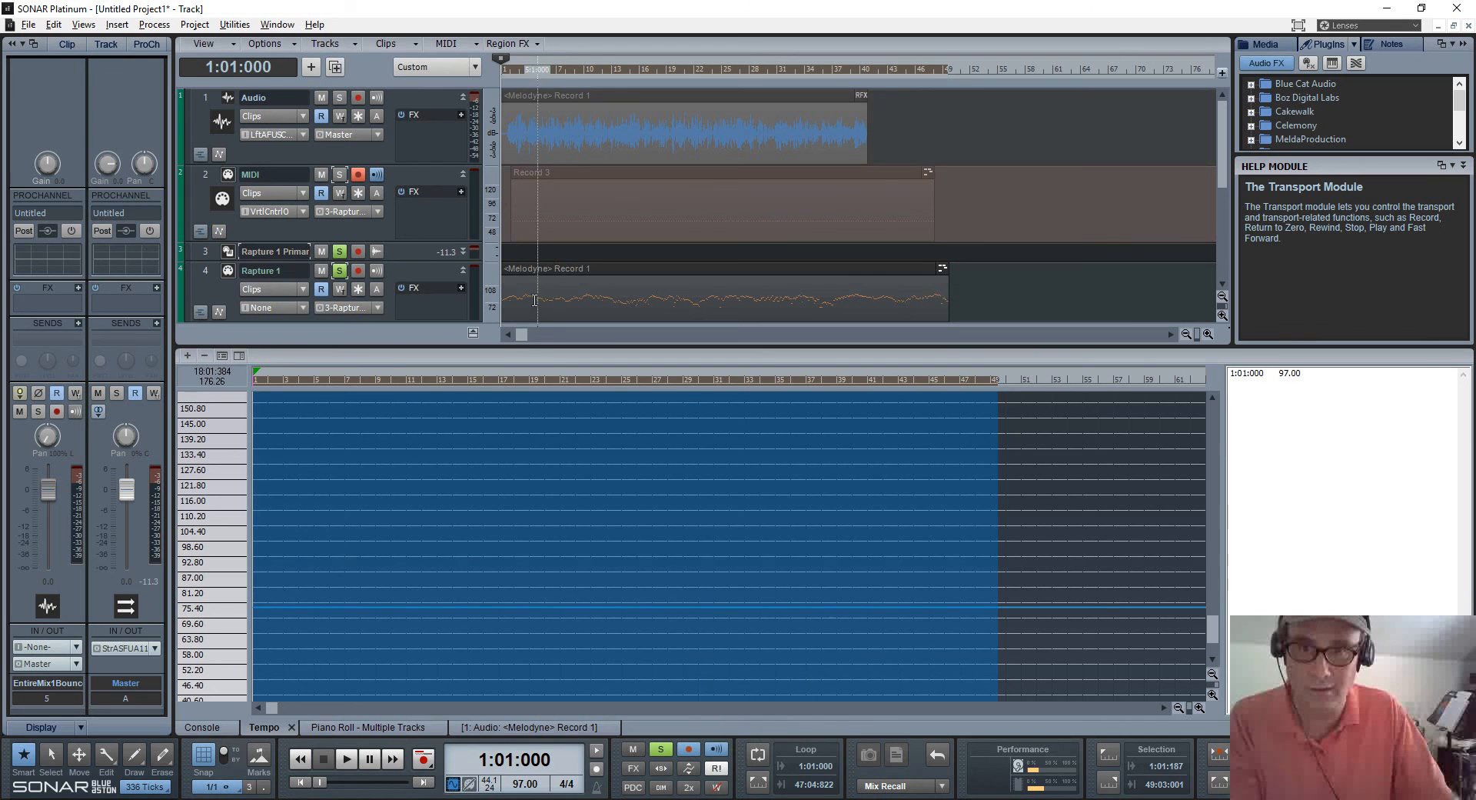
Select the Rapture 1 clip and audition a short passage at the fixed tempo.
left_click(539, 296)
key("space")
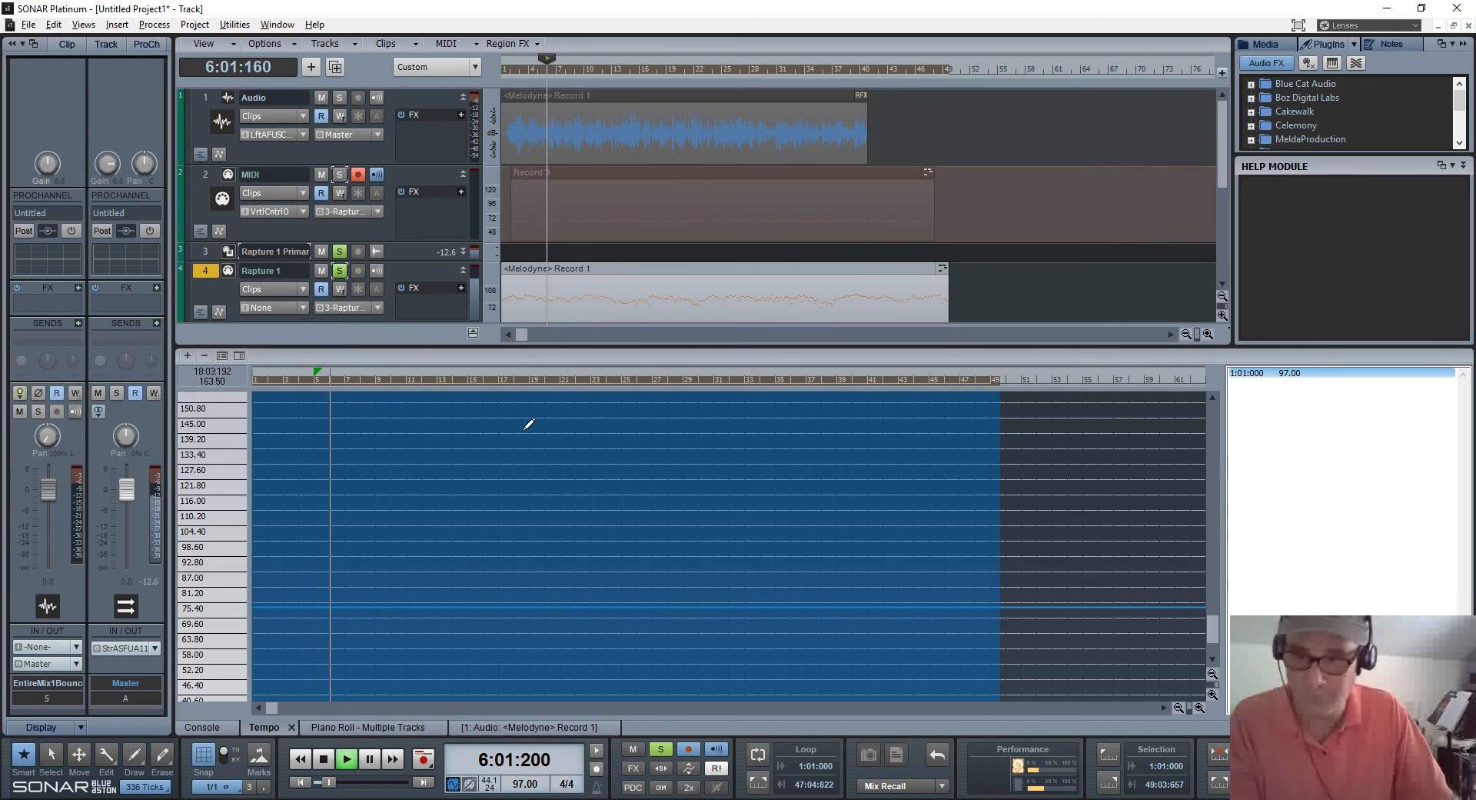
left_click(346, 379)
key("space")
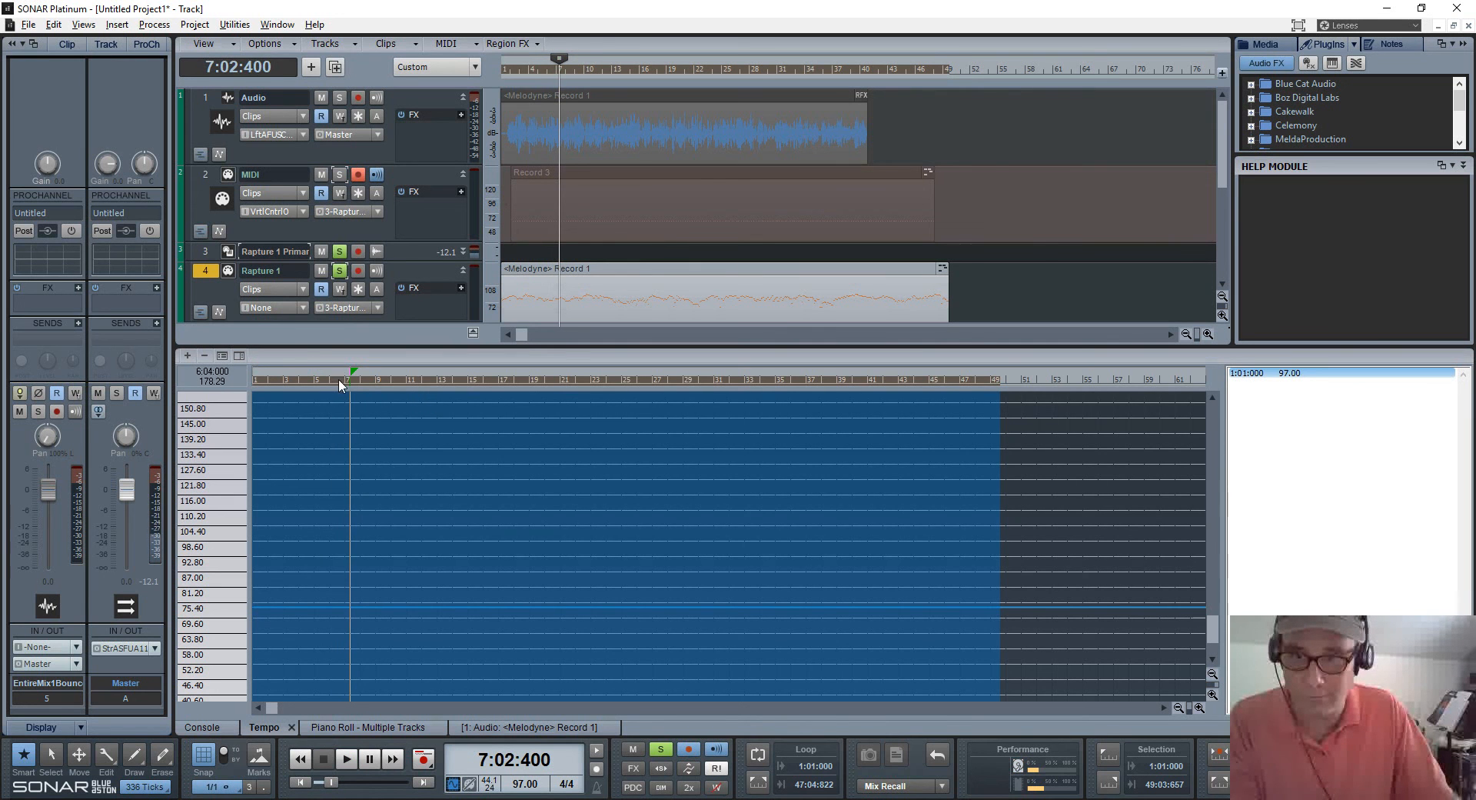
Set a playback loop from 3:01:000 to 7:01:000 and play it.
left_click_drag(341, 380, 316, 380)
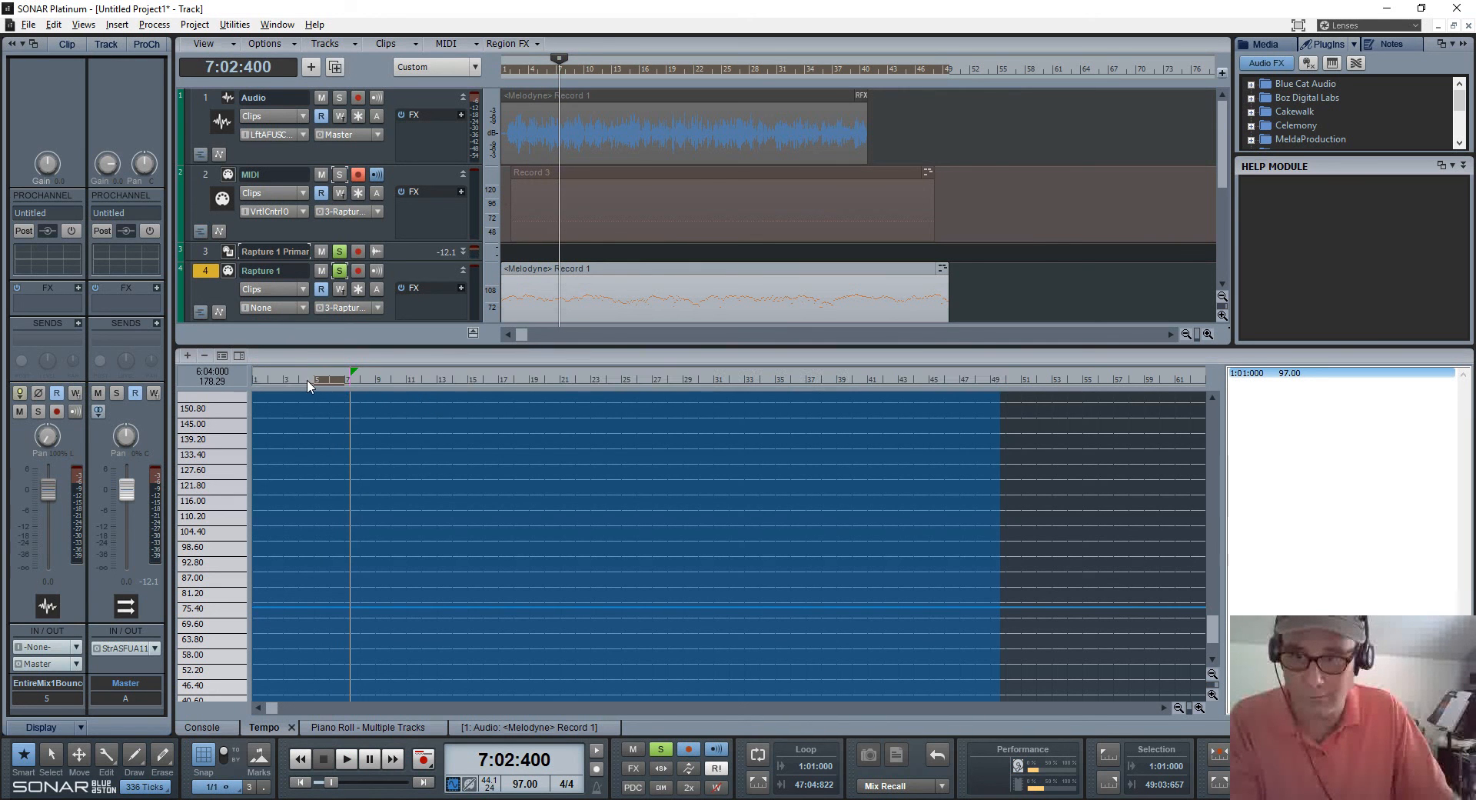
left_click_drag(288, 381, 288, 381)
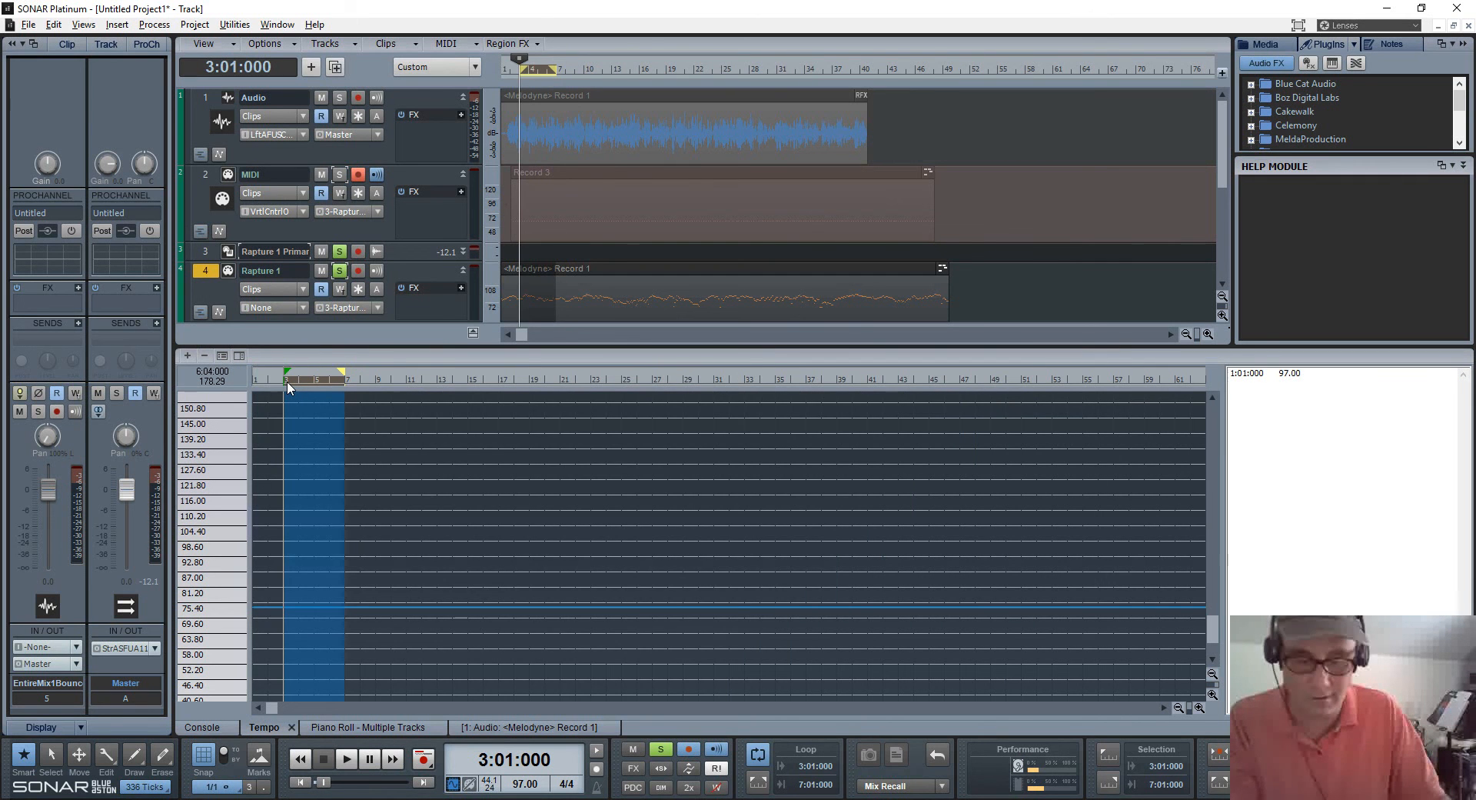
key("space")
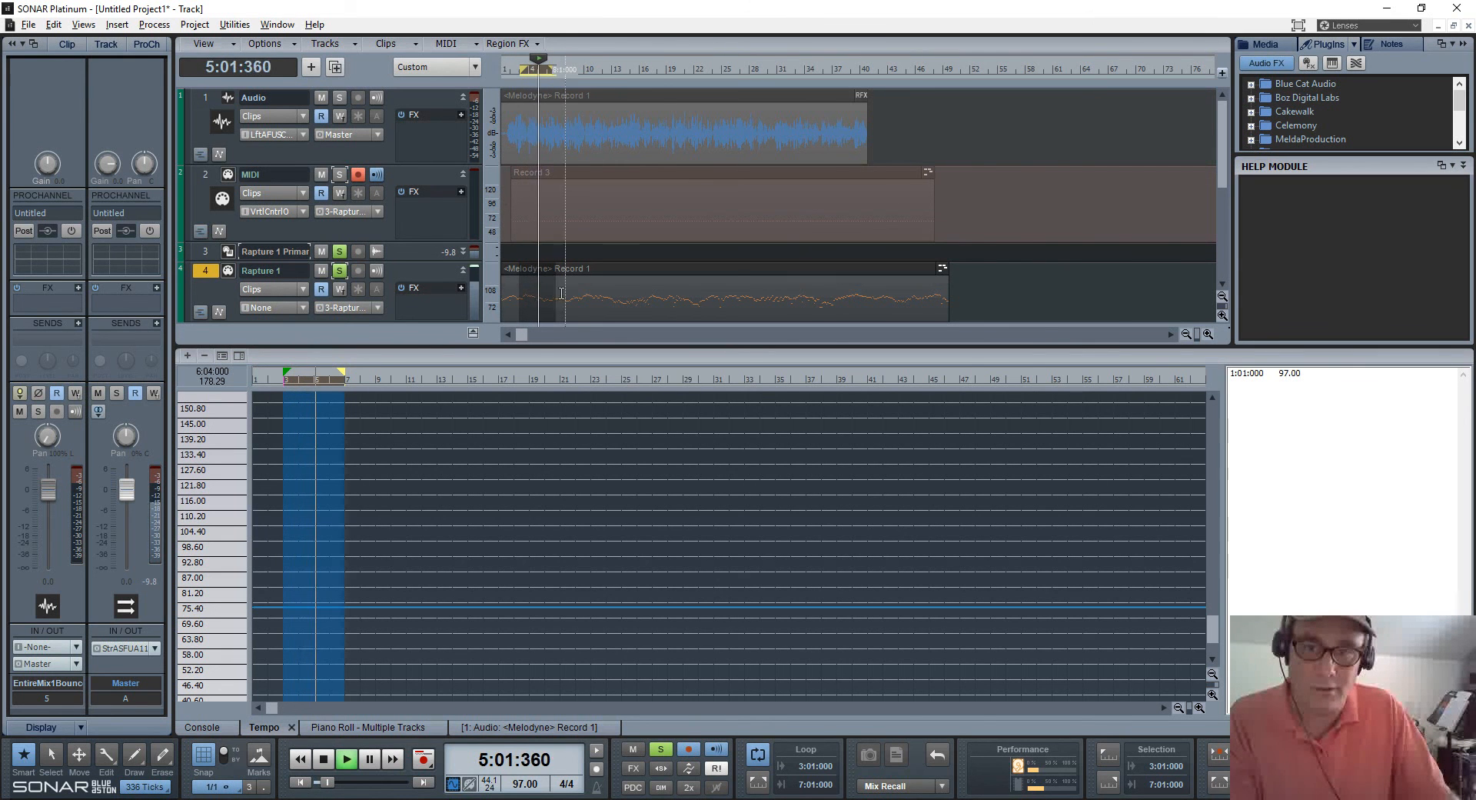
Open the Rapture 1 clip in the piano roll and examine its notes across the looped measures during playback.
double_click(590, 268)
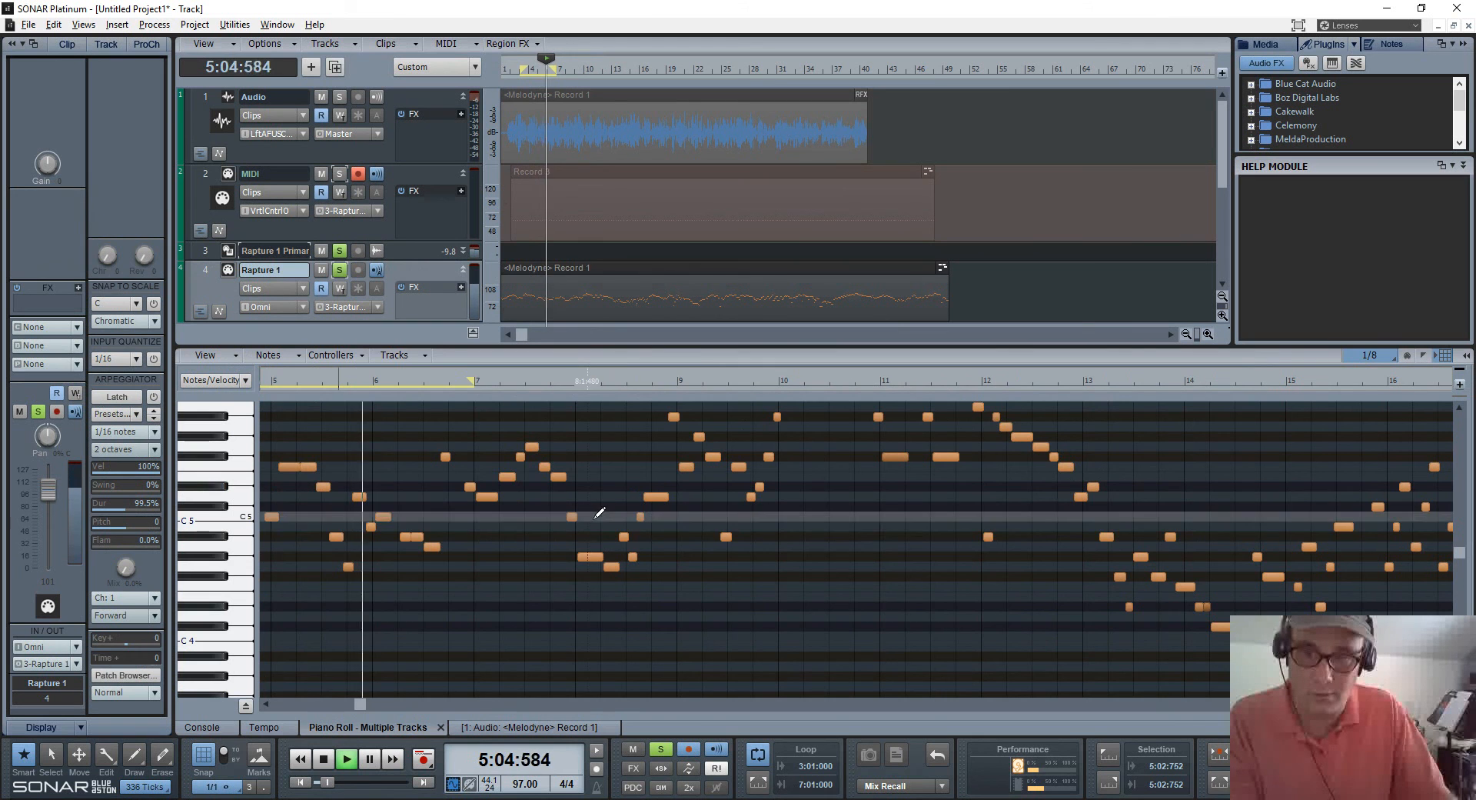
scroll(330, 627, "left", 3)
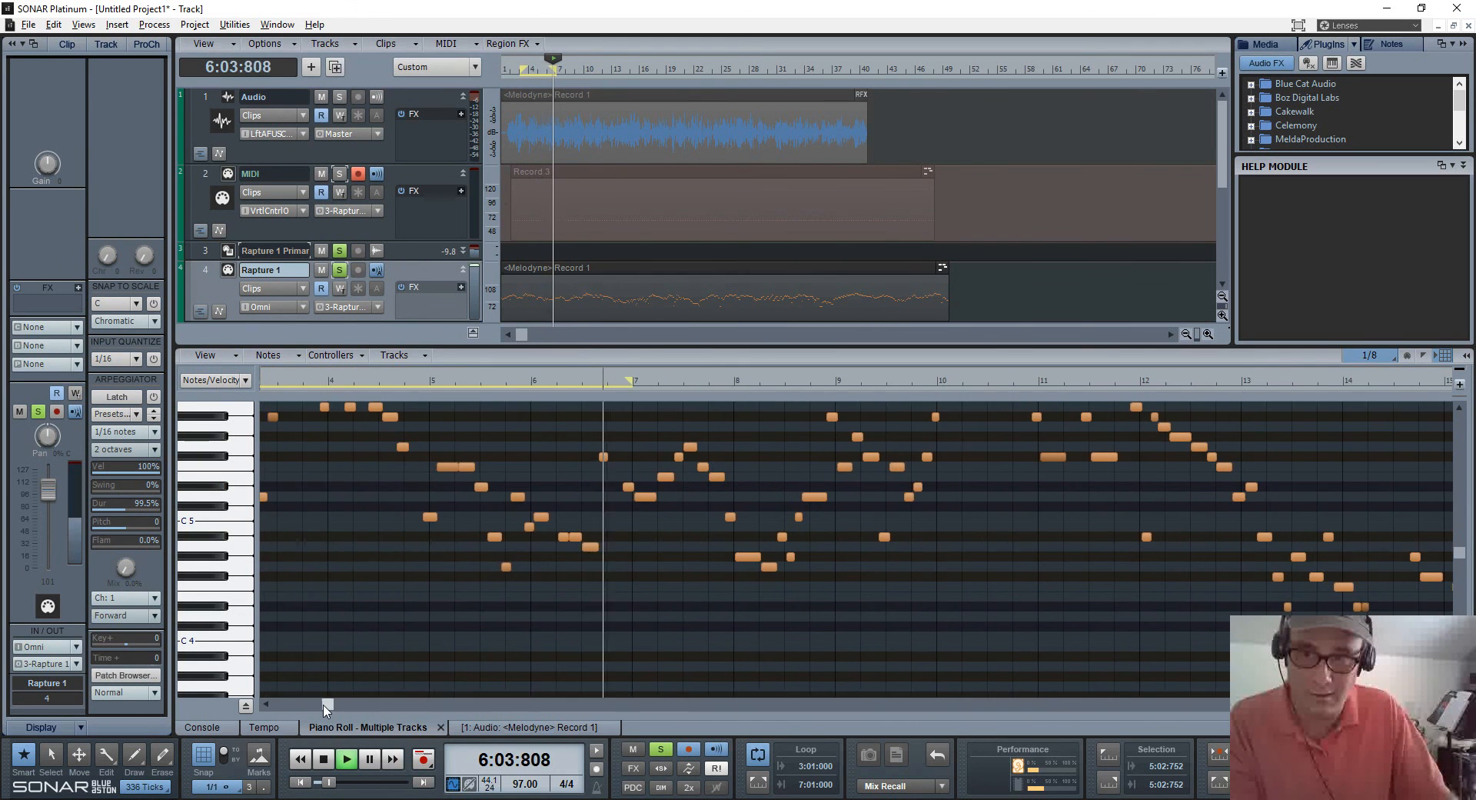
scroll(331, 627, "up", 4)
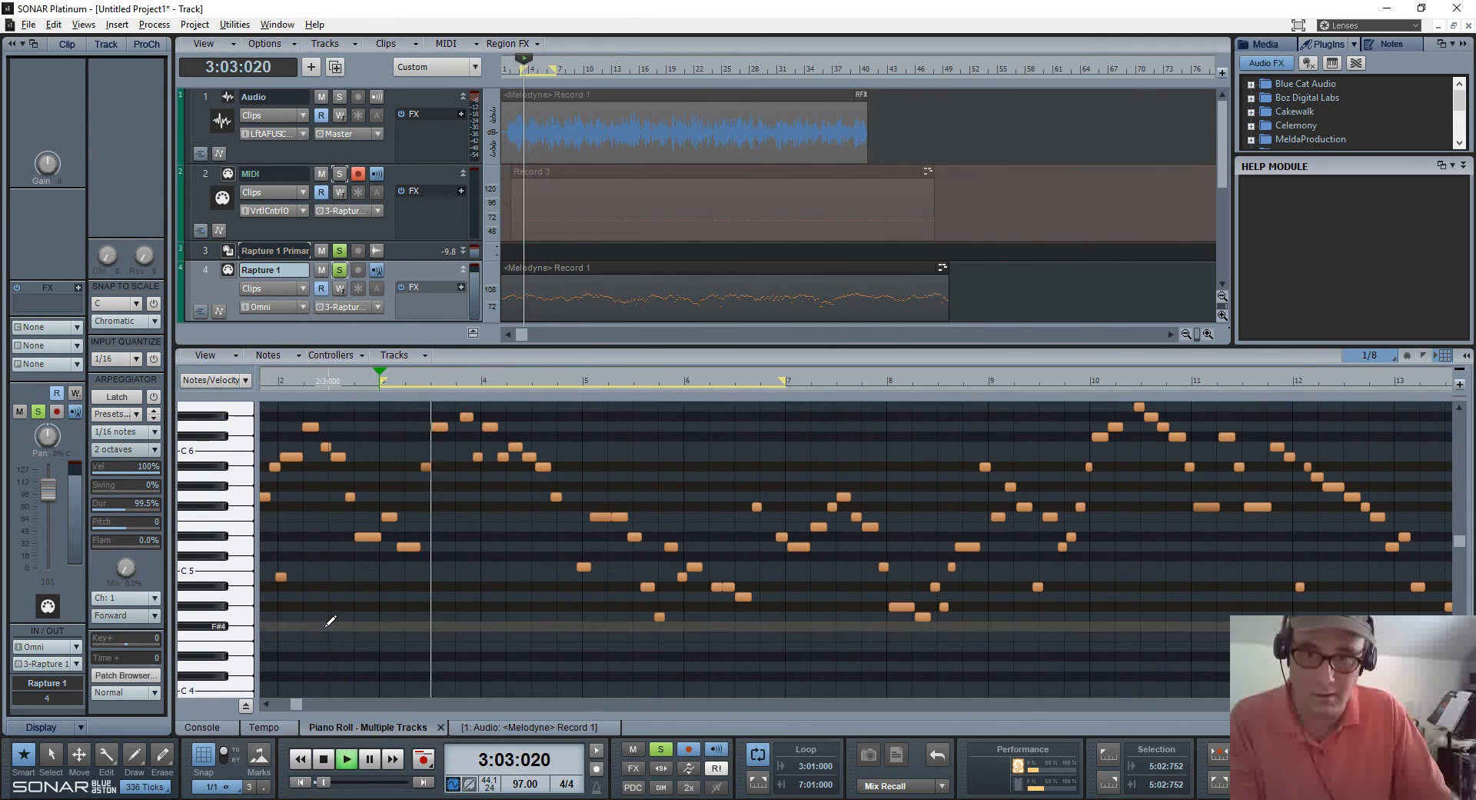
scroll(331, 621, "up", 1)
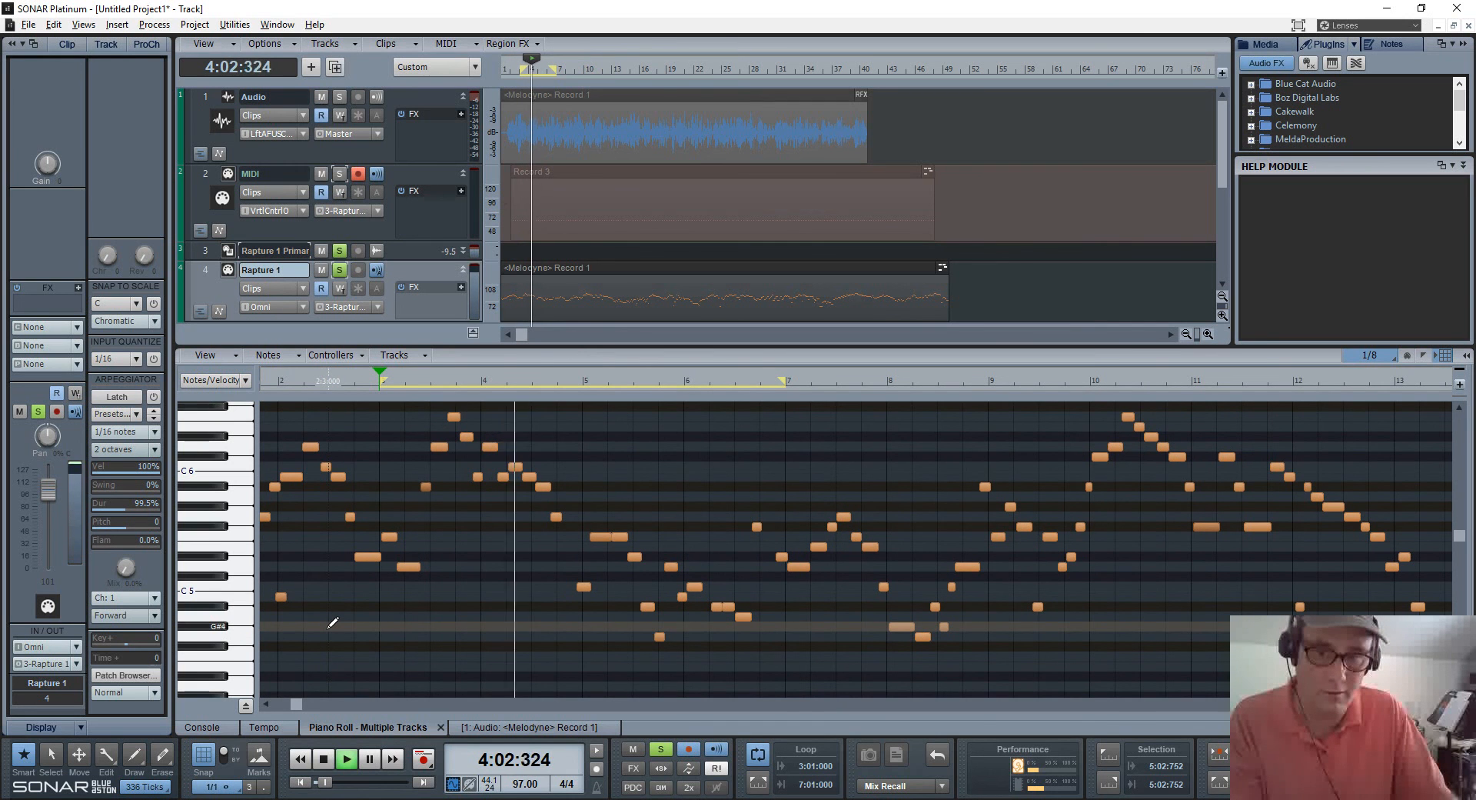